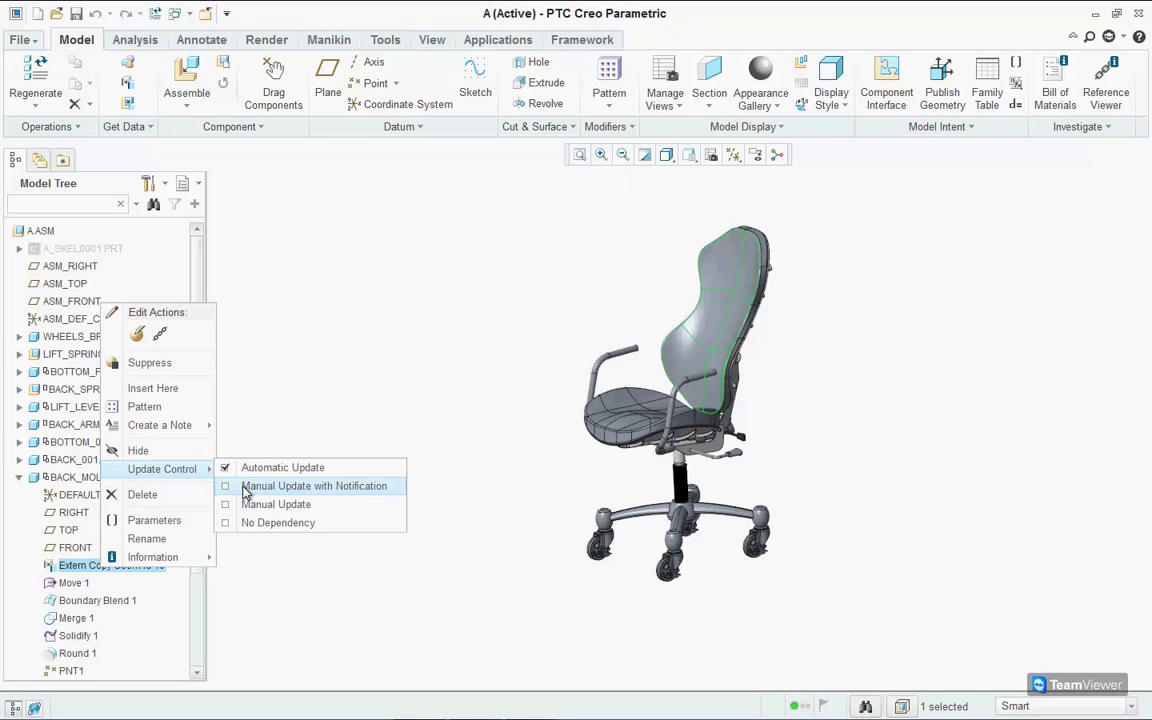
Set the update control of the Extern Copy Geom feature in BACK_MOLD.PRT to Manual Update with Notification
{"action": "left_click", "coordinate": [245, 490]}
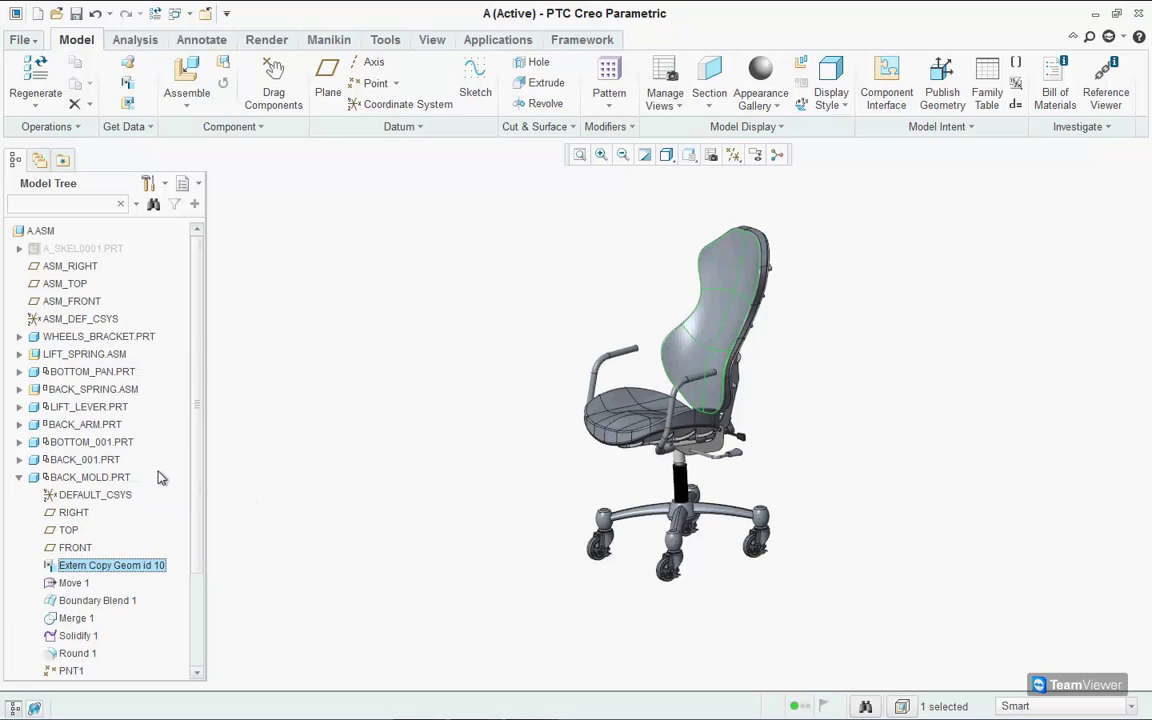
{"action": "left_click", "coordinate": [20, 478]}
Activate the skeleton part A_SKEL0001.PRT within the assembly and expand its feature list
{"action": "right_click", "coordinate": [76, 249]}
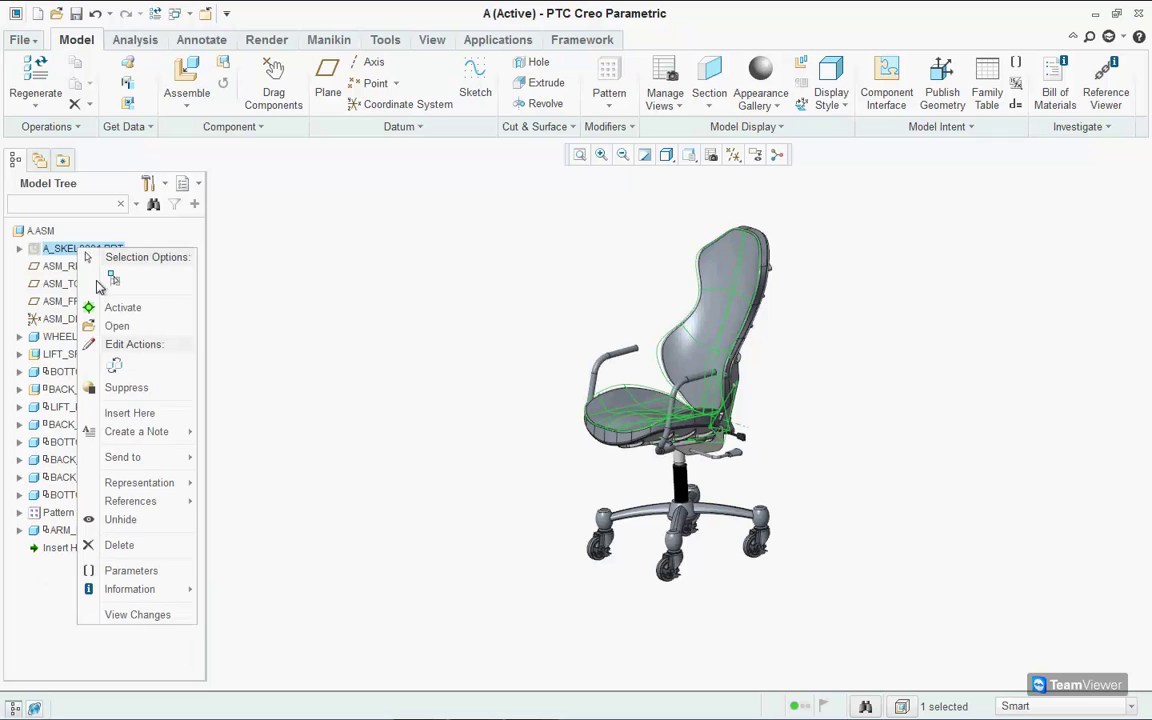
{"action": "key", "text": "Escape"}
{"action": "right_click", "coordinate": [72, 251]}
{"action": "left_click", "coordinate": [105, 301]}
{"action": "left_click", "coordinate": [19, 248]}
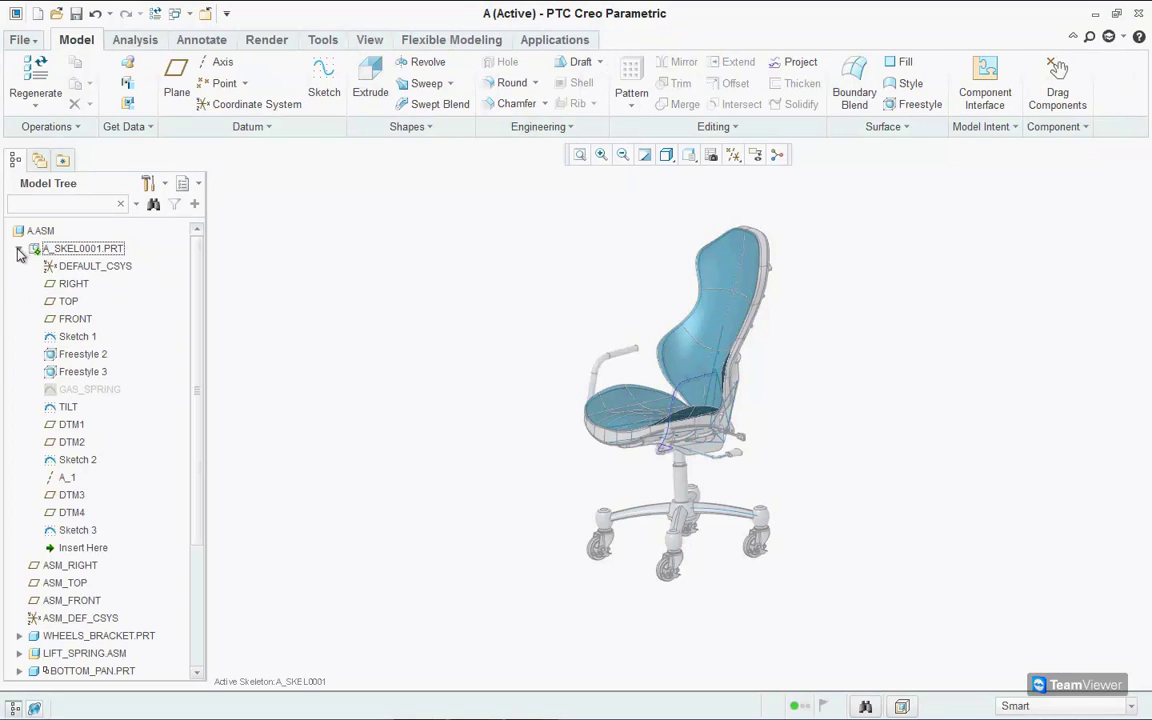
Redefine Freestyle 2, moving the upper part of the backrest surface down and forward and its lower edge forward
{"action": "right_click", "coordinate": [79, 356]}
{"action": "left_click", "coordinate": [110, 387]}
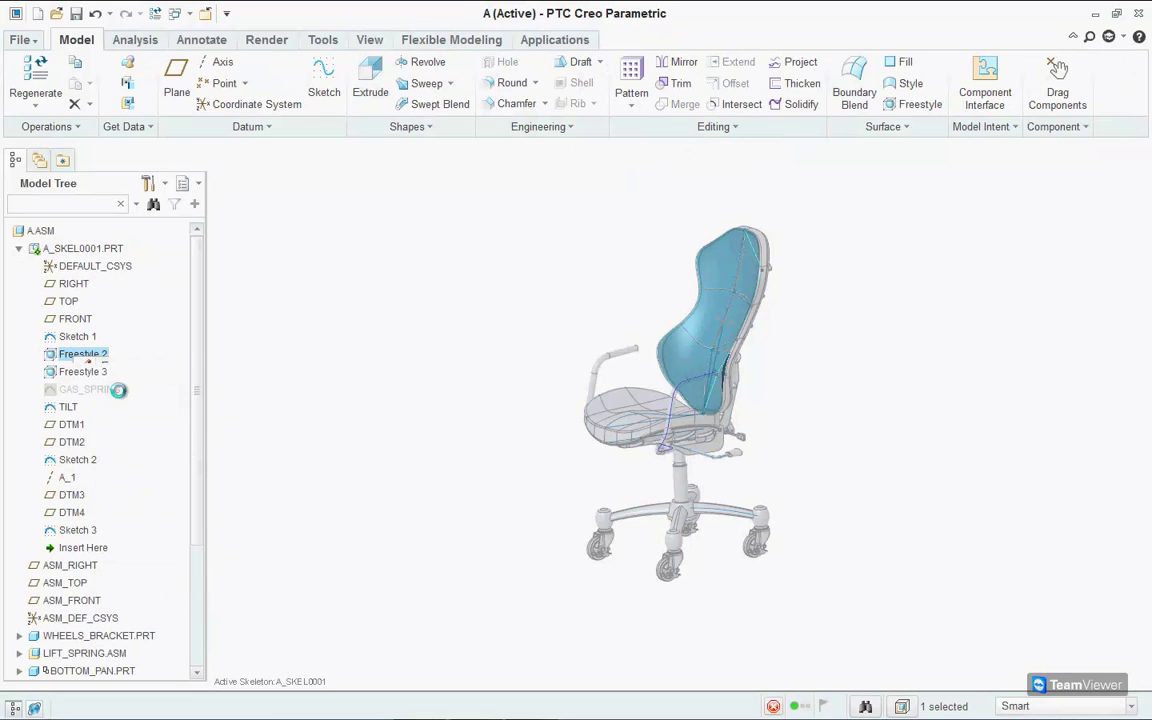
{"action": "left_click_drag", "start_coordinate": [724, 219], "coordinate": [712, 298]}
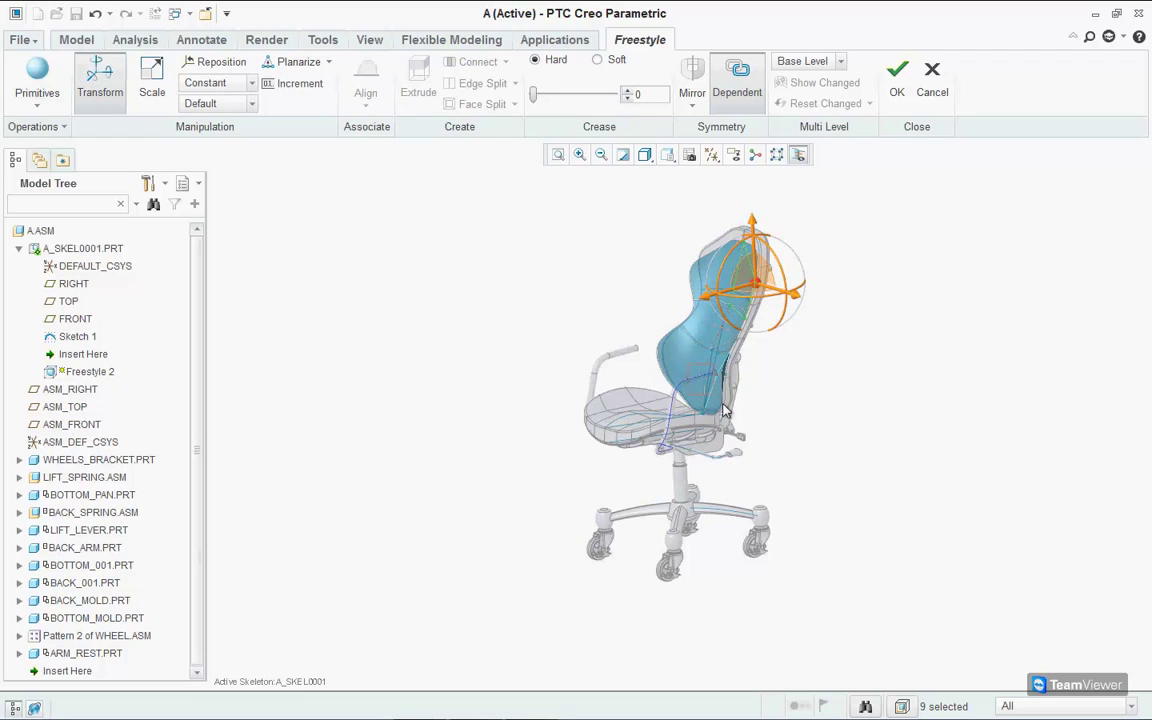
{"action": "left_click", "coordinate": [688, 436]}
{"action": "left_click_drag", "start_coordinate": [688, 436], "coordinate": [675, 430]}
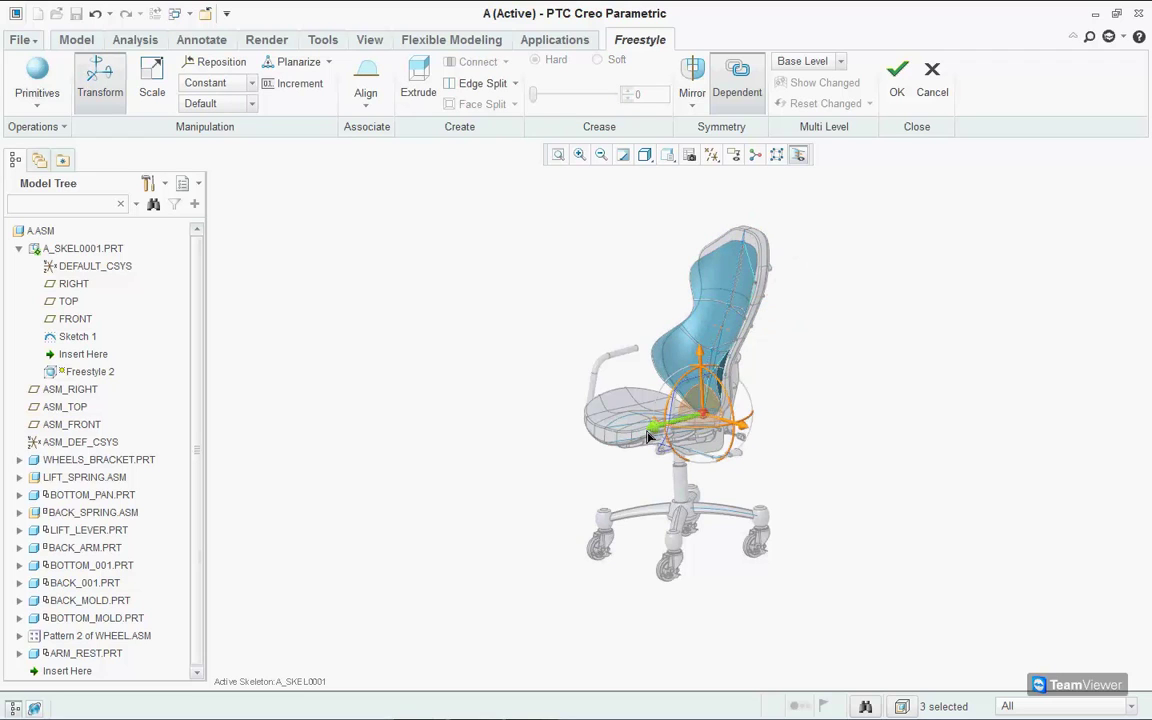
{"action": "left_click", "coordinate": [897, 75]}
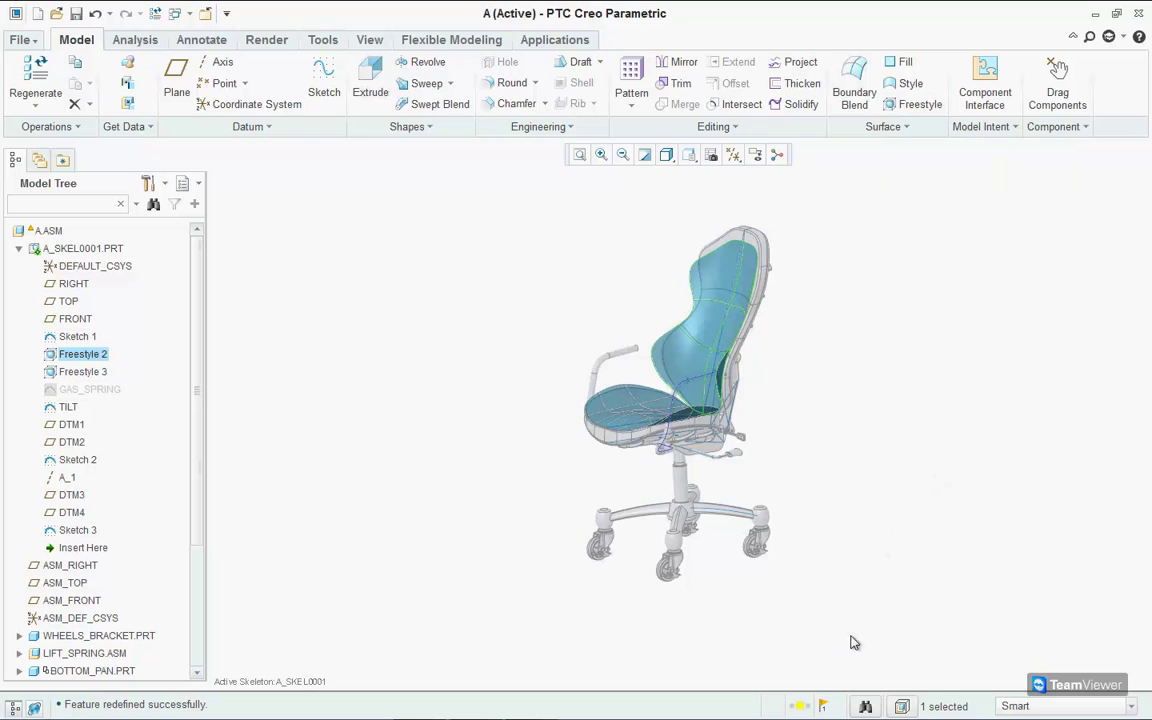
Review the outdated feature notification for BACK_MOLD.PRT and locate its Extern Copy Geom feature in the model tree
{"action": "left_click", "coordinate": [824, 707]}
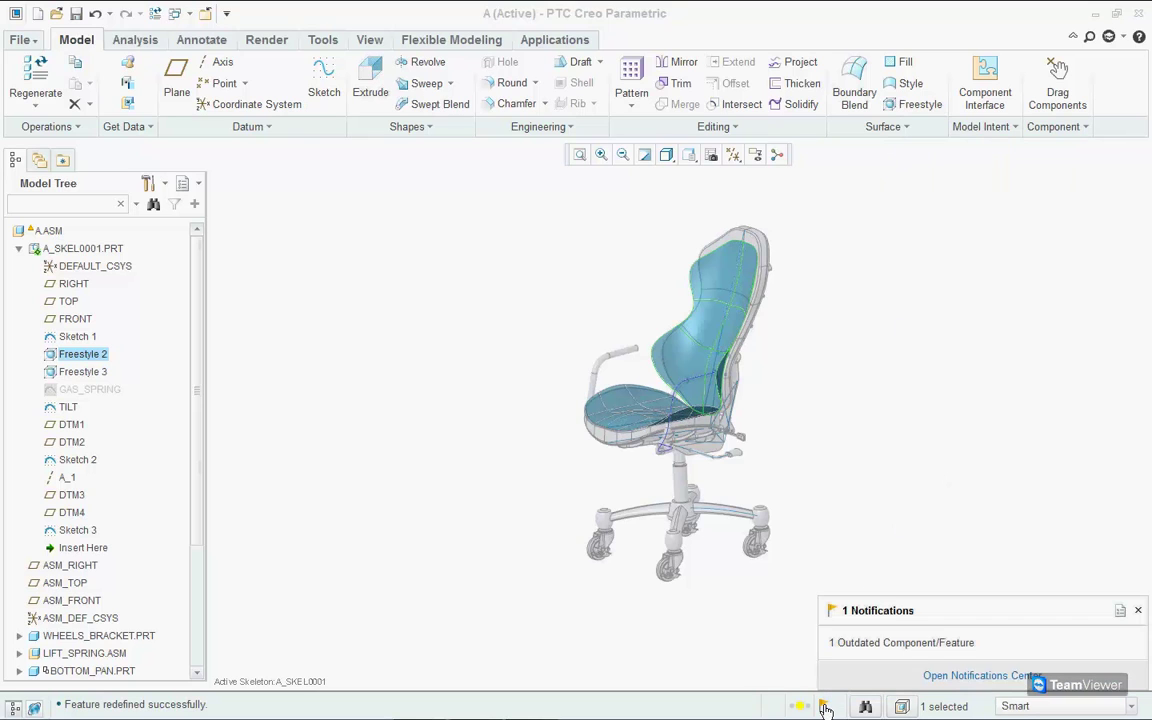
{"action": "left_click", "coordinate": [896, 643]}
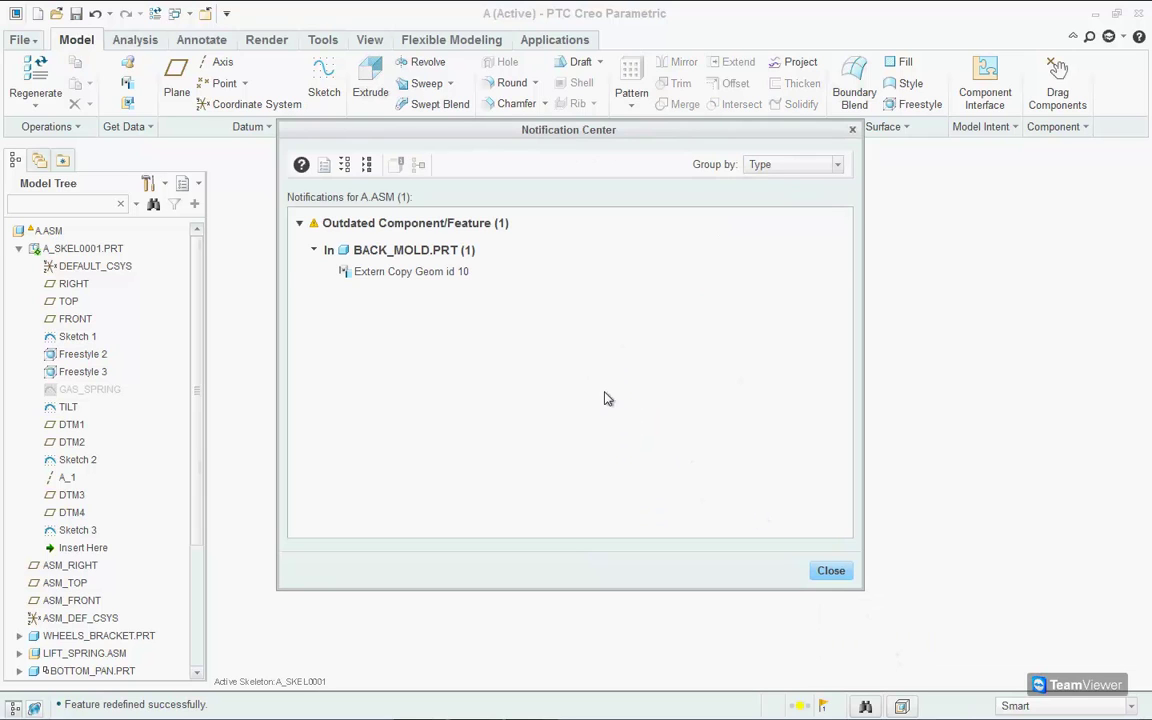
{"action": "left_click", "coordinate": [430, 271]}
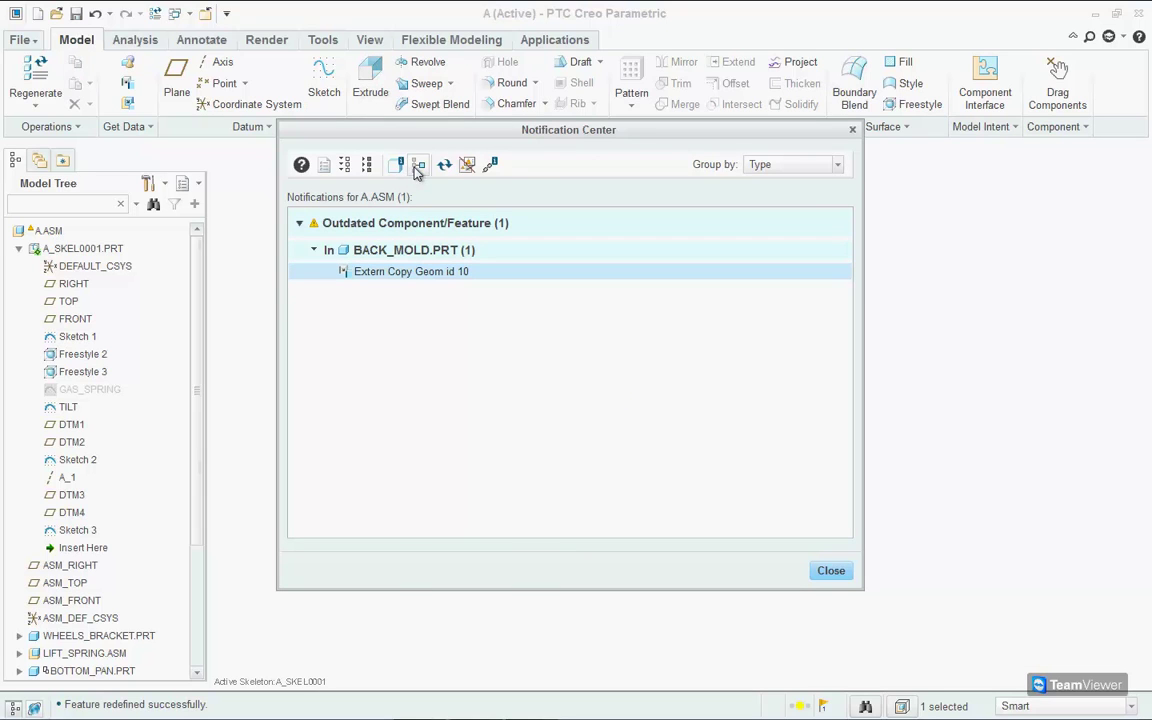
{"action": "left_click", "coordinate": [418, 170]}
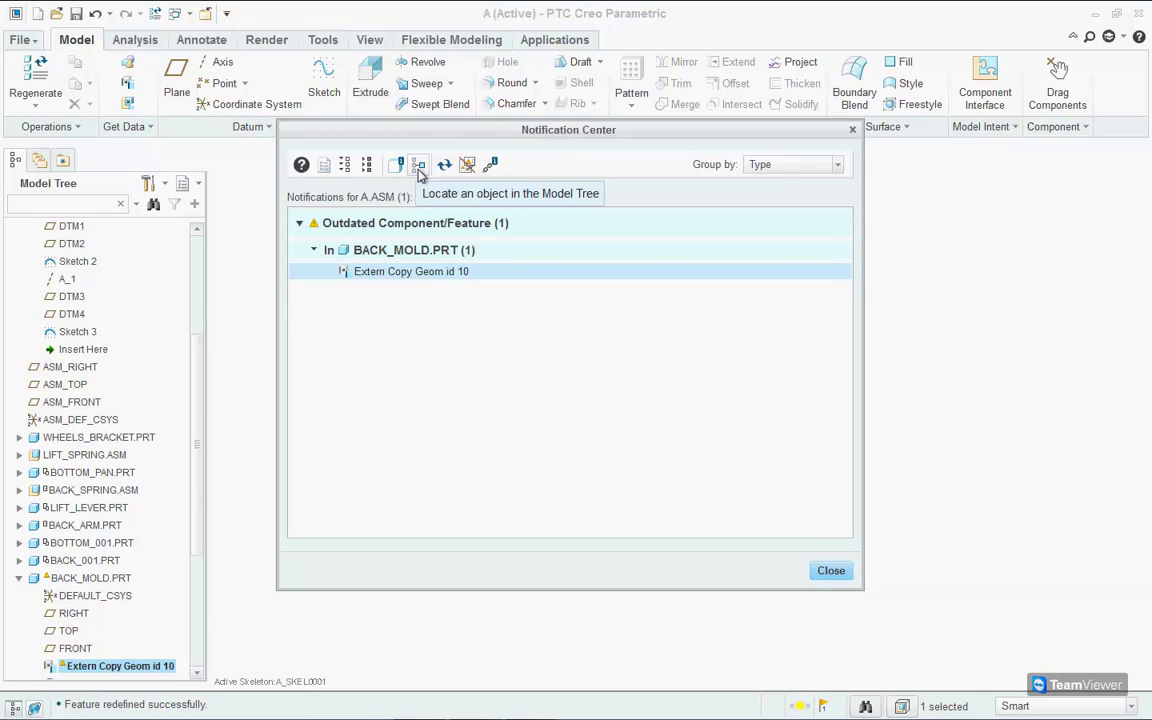
{"action": "left_click", "coordinate": [840, 574]}
Activate the top-level assembly and show the differences for the outdated Extern Copy Geom feature in BACK_MOLD.PRT
{"action": "right_click", "coordinate": [152, 670]}
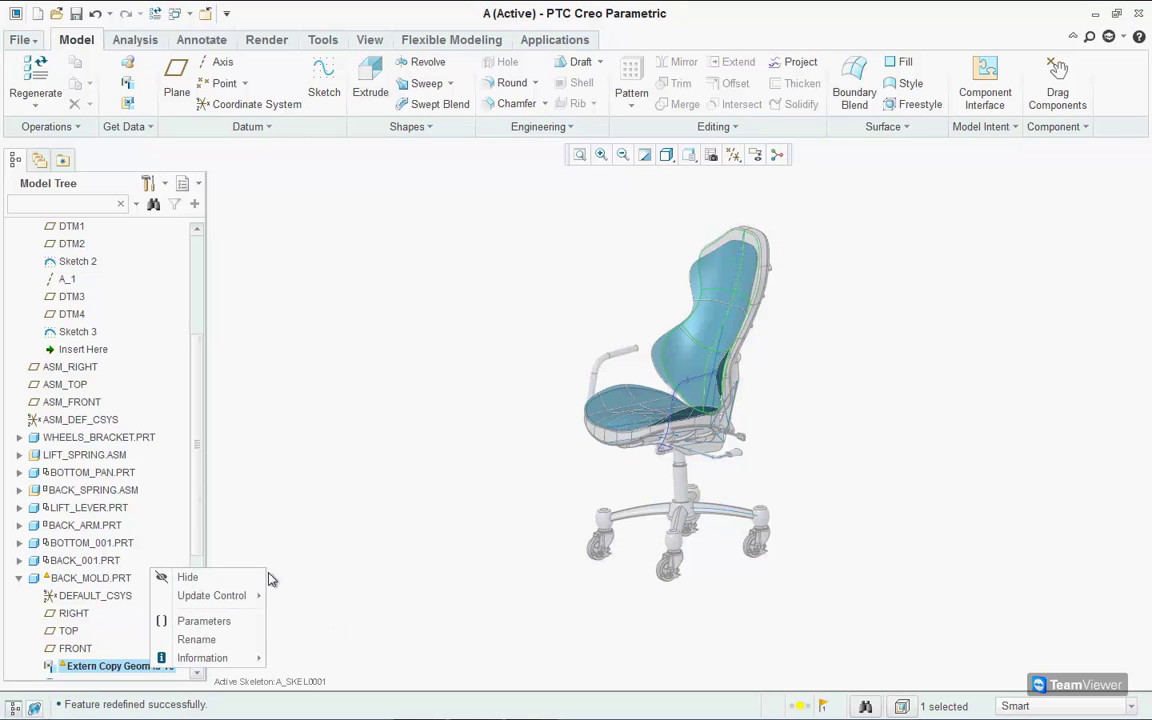
{"action": "key", "text": "Escape"}
{"action": "key", "text": "ctrl+a"}
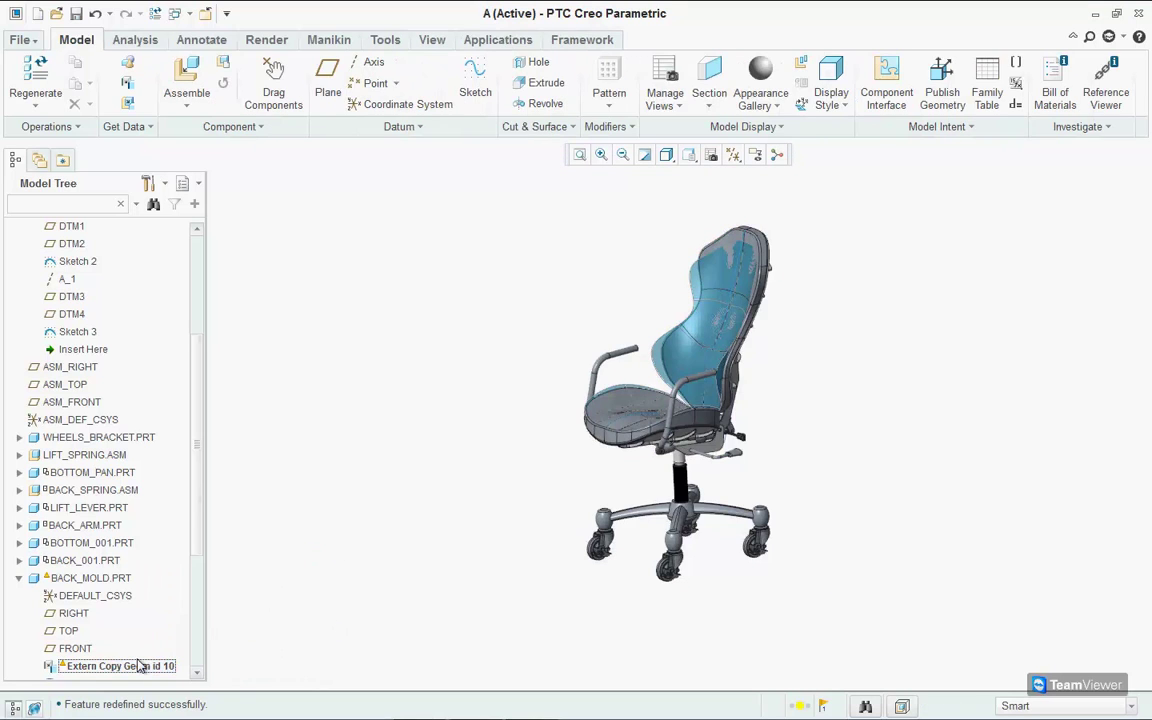
{"action": "right_click", "coordinate": [140, 666]}
{"action": "mouse_move", "coordinate": [205, 565]}
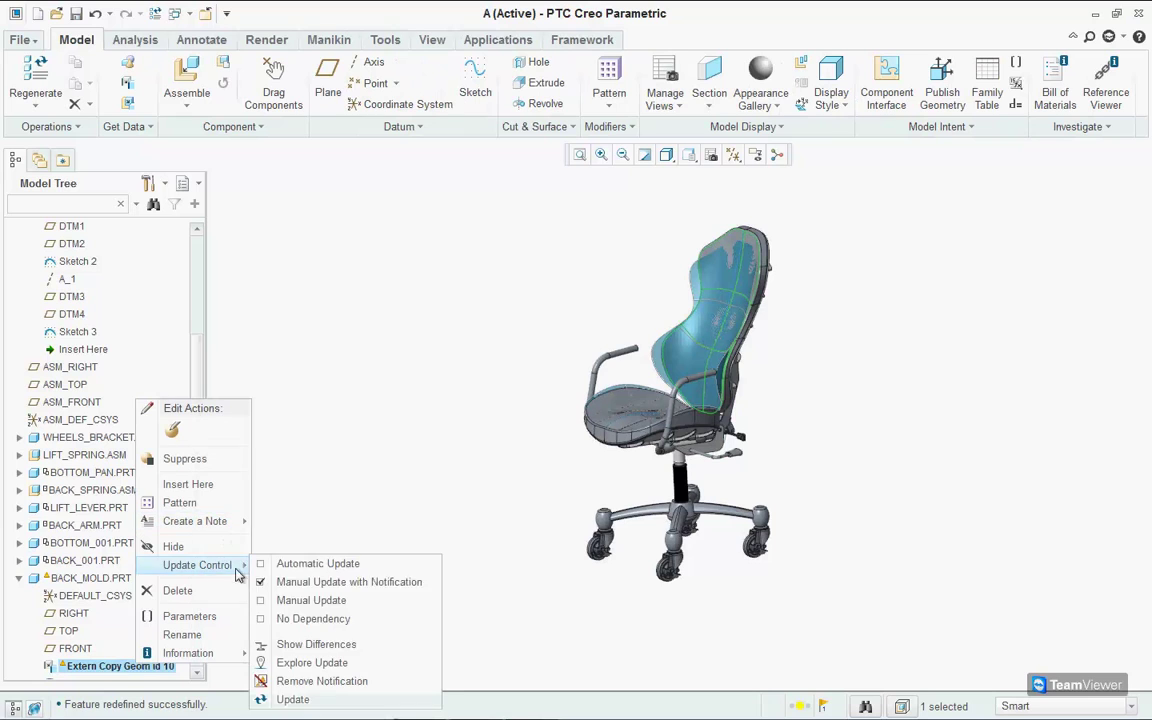
{"action": "left_click", "coordinate": [315, 646]}
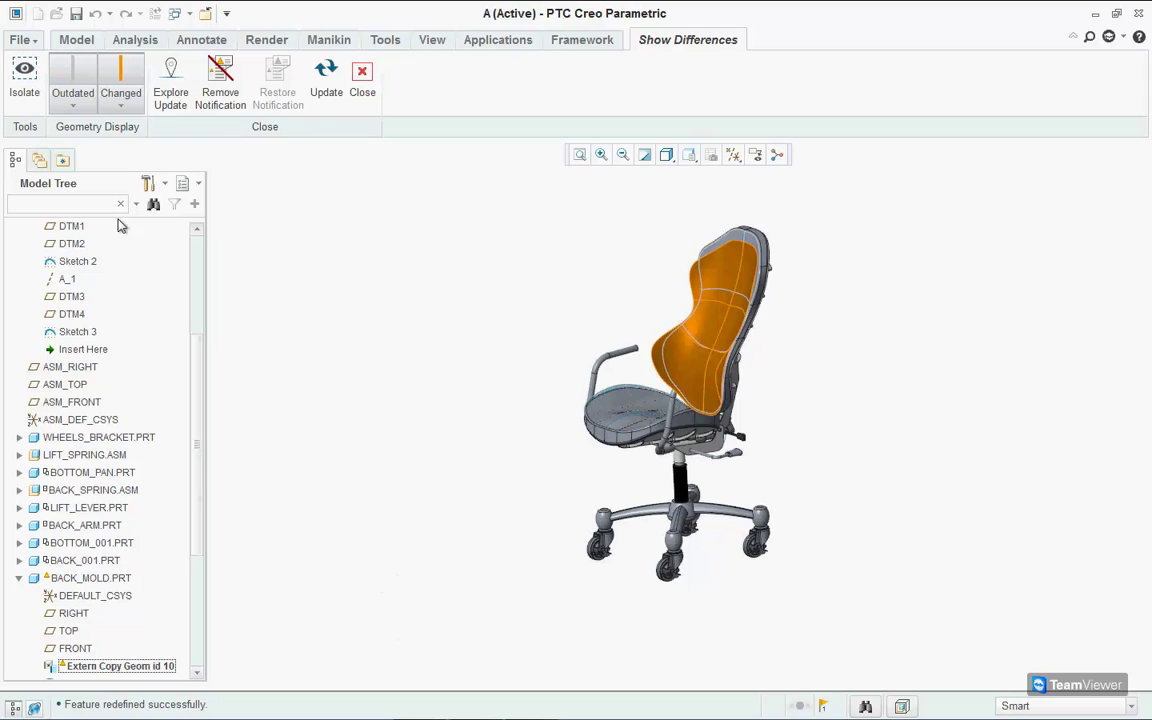
Display the outdated backrest geometry in blue and isolate the compared geometry from the rest of the chair
{"action": "left_click", "coordinate": [55, 106]}
{"action": "left_click", "coordinate": [220, 193]}
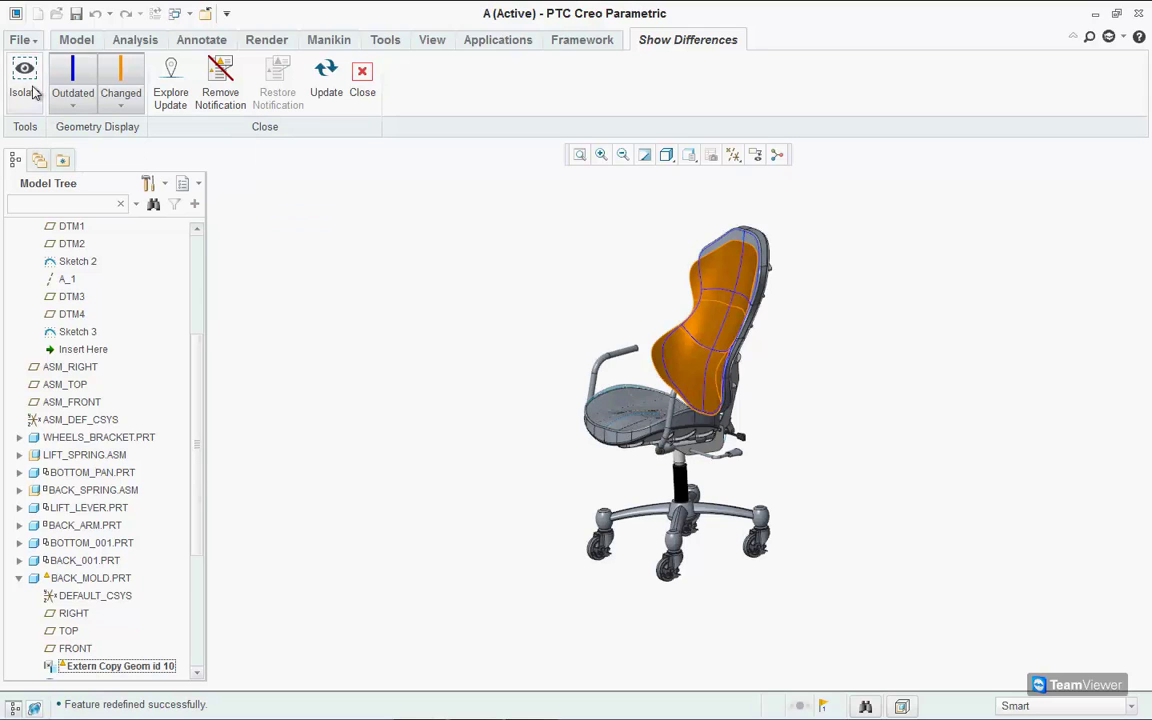
{"action": "left_click", "coordinate": [30, 90]}
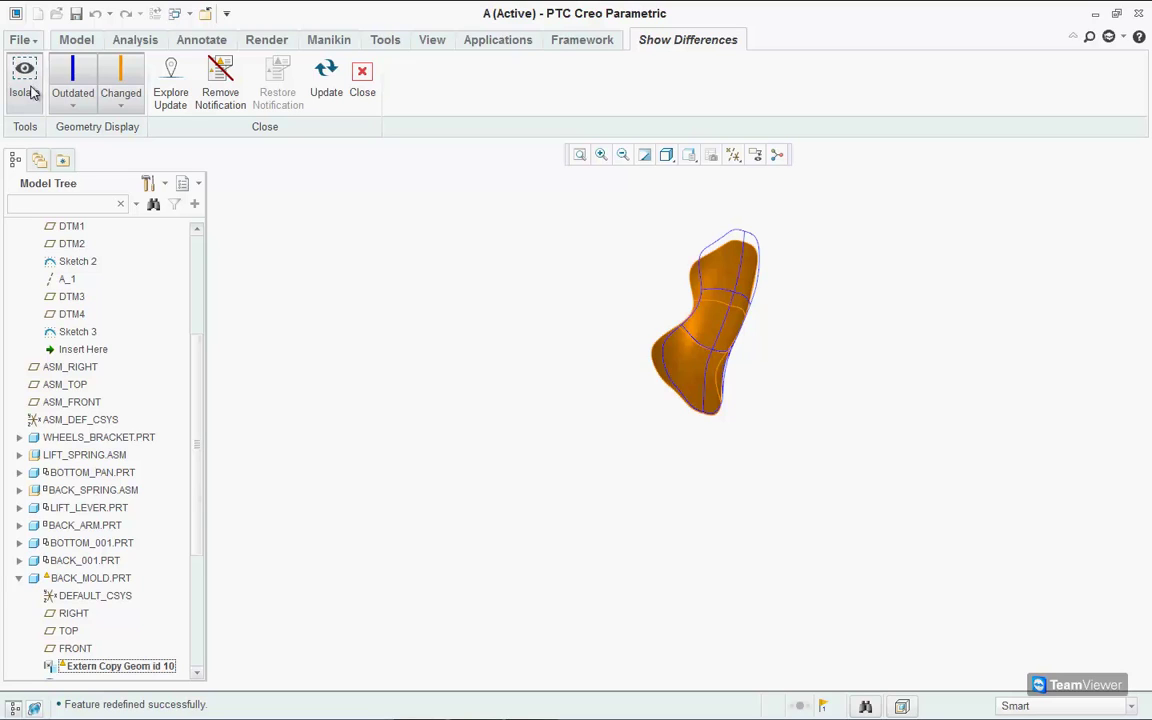
Explore the update in a new design exploration session named new_ideas
{"action": "left_click", "coordinate": [178, 92]}
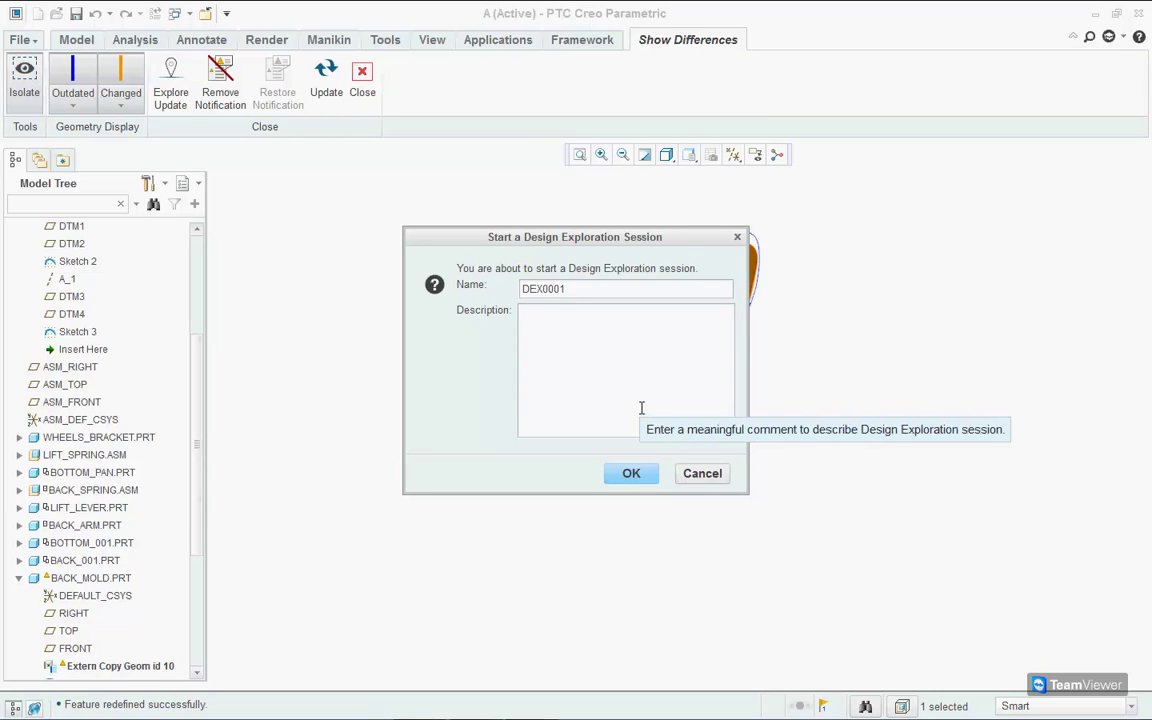
{"action": "left_click_drag", "start_coordinate": [568, 289], "coordinate": [483, 287]}
{"action": "type", "text": "new_ideas"}
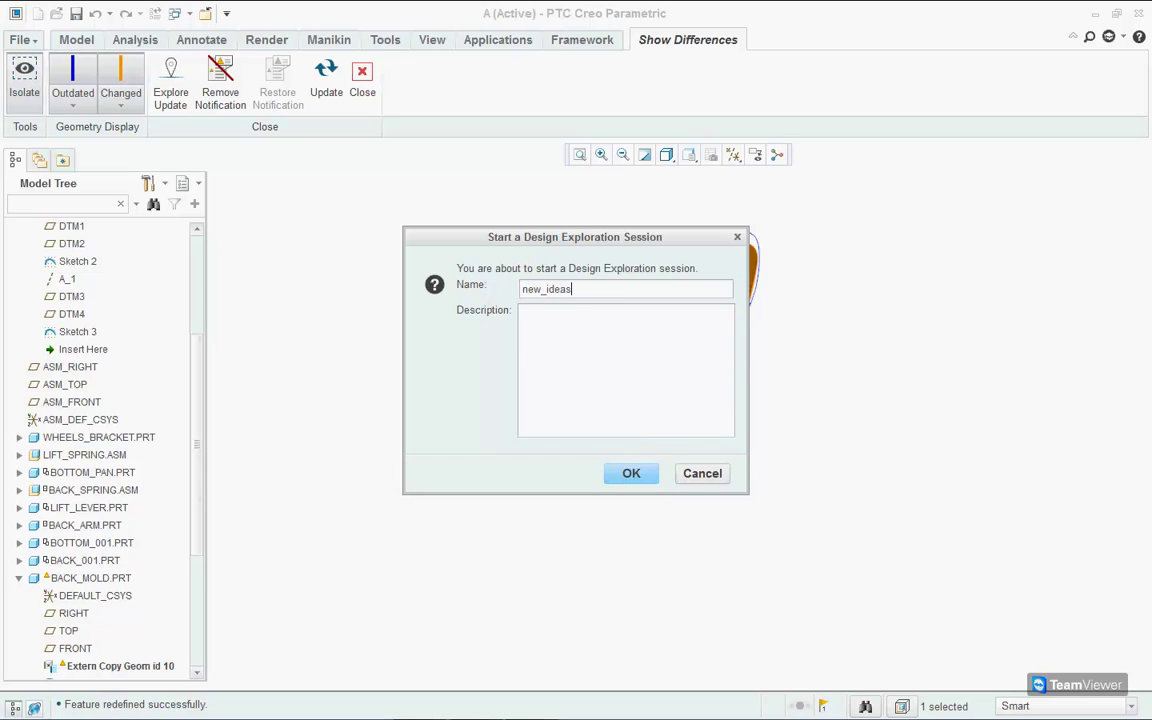
{"action": "left_click", "coordinate": [640, 475]}
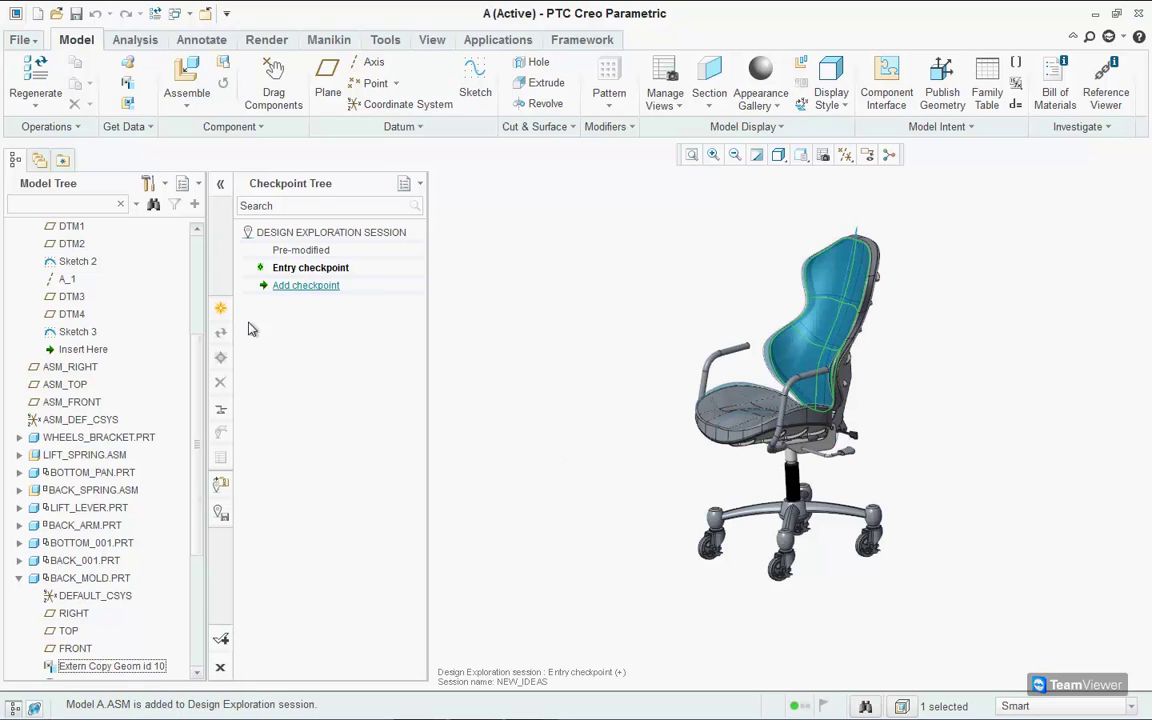
Add a checkpoint named new_back to the design exploration session
{"action": "left_click", "coordinate": [292, 287]}
{"action": "double_click", "coordinate": [291, 287]}
{"action": "left_click_drag", "start_coordinate": [589, 253], "coordinate": [505, 257]}
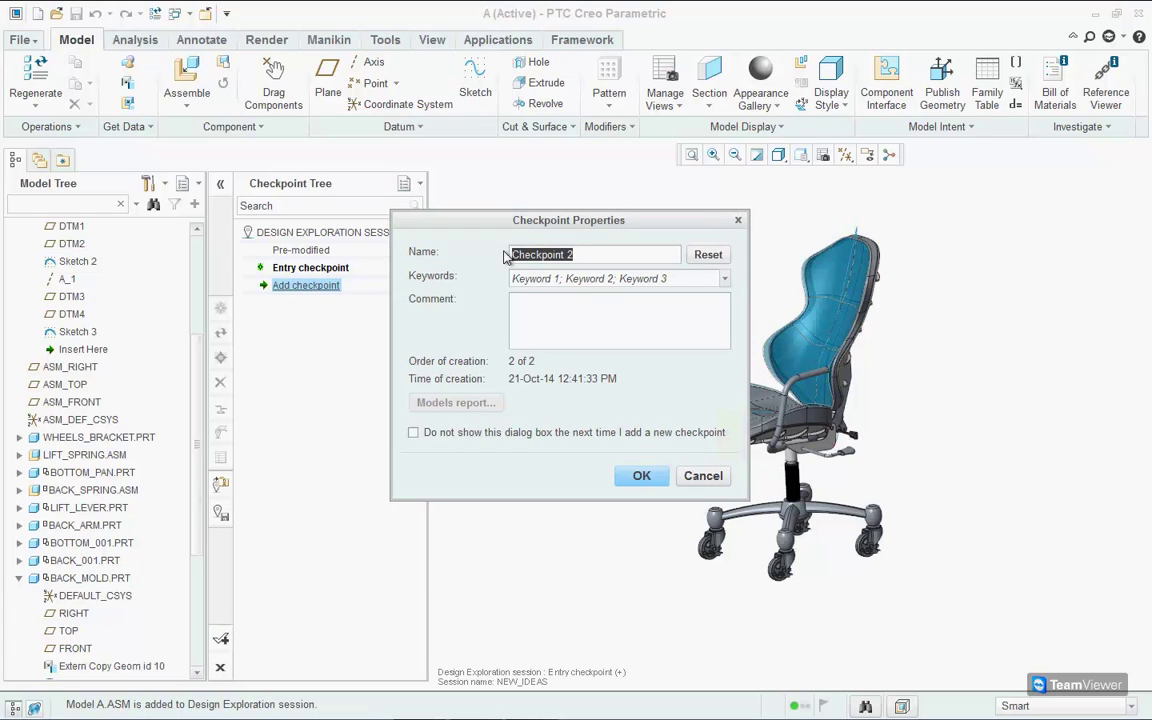
{"action": "type", "text": "new_back"}
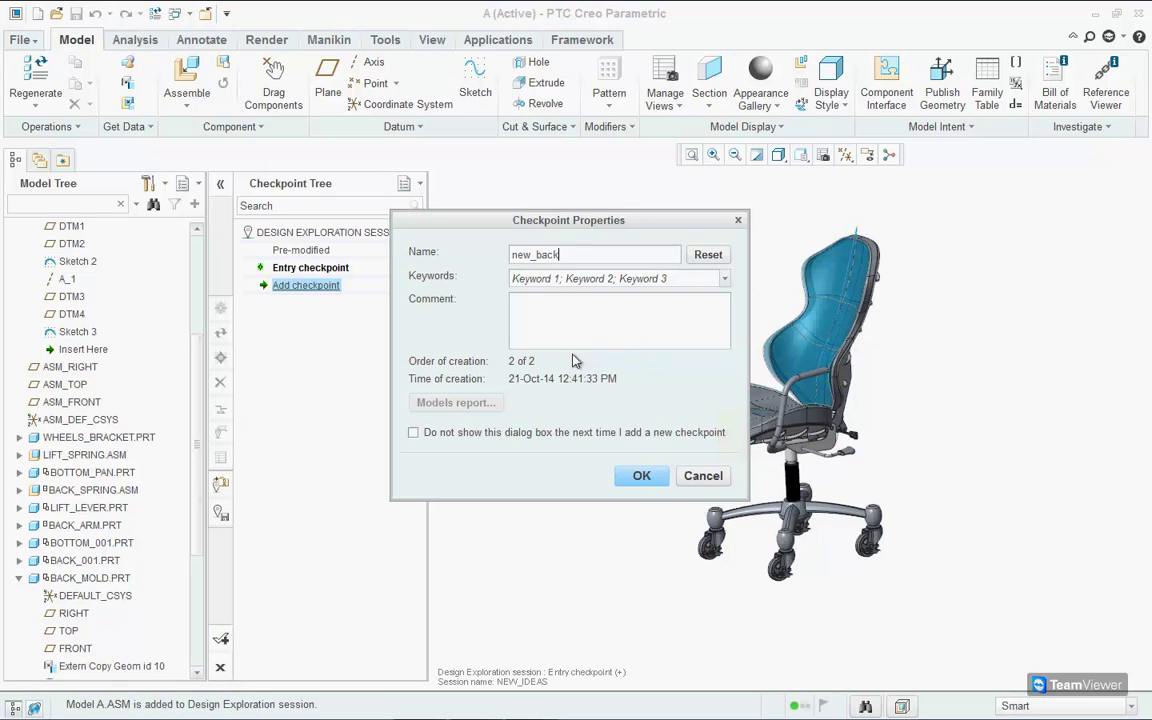
{"action": "left_click", "coordinate": [641, 476]}
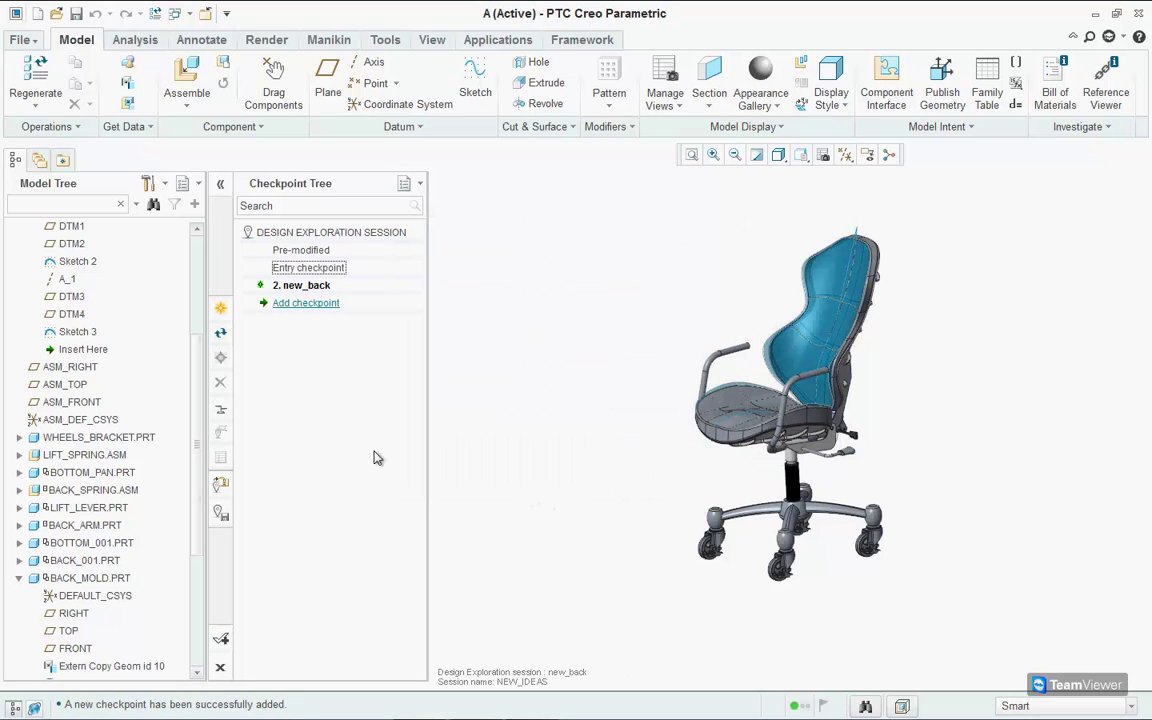
Set Pattern 3 of Revolve 2 in WHEELS_BRACKET.PRT to 6 revolves and regenerate the assembly
{"action": "scroll", "coordinate": [57, 268], "scroll_direction": "up", "scroll_amount": 2}
{"action": "scroll", "coordinate": [57, 268], "scroll_direction": "up", "scroll_amount": 2}
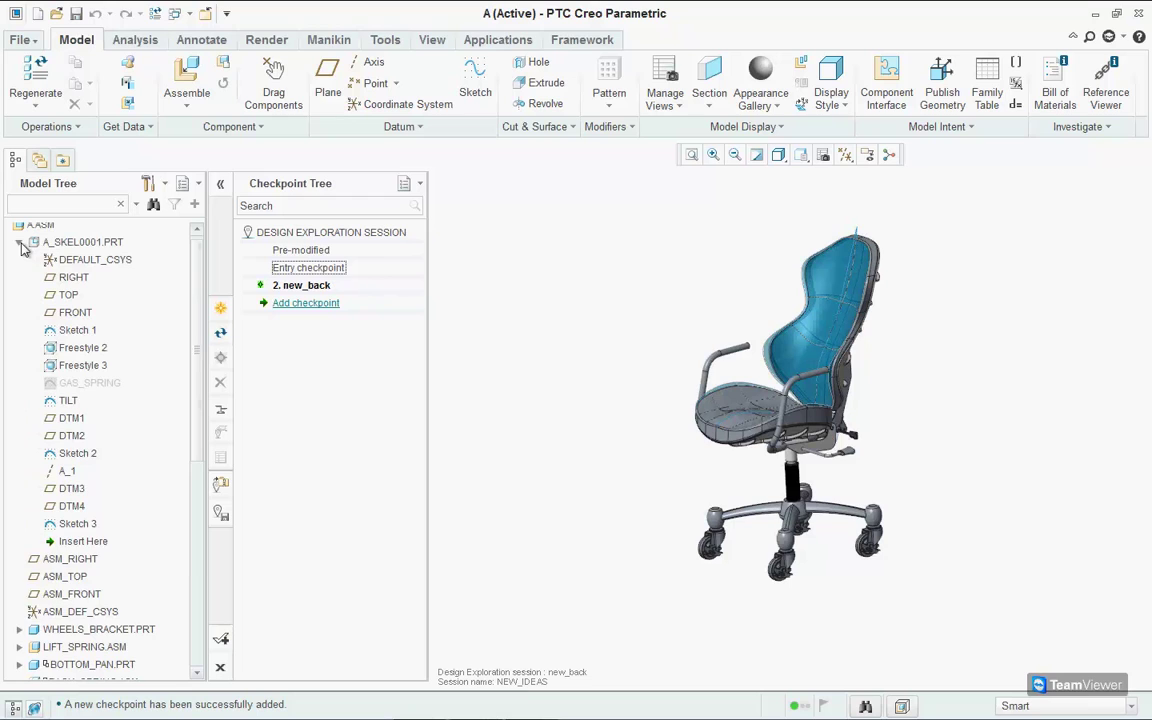
{"action": "left_click", "coordinate": [21, 244]}
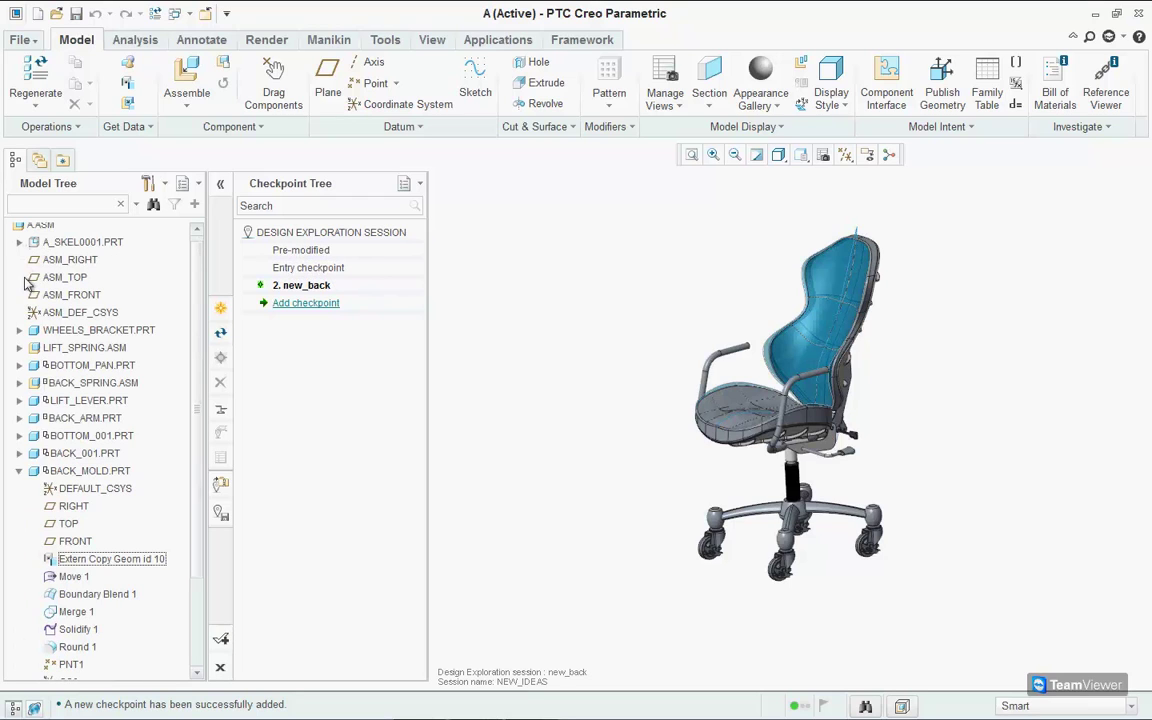
{"action": "left_click", "coordinate": [18, 473]}
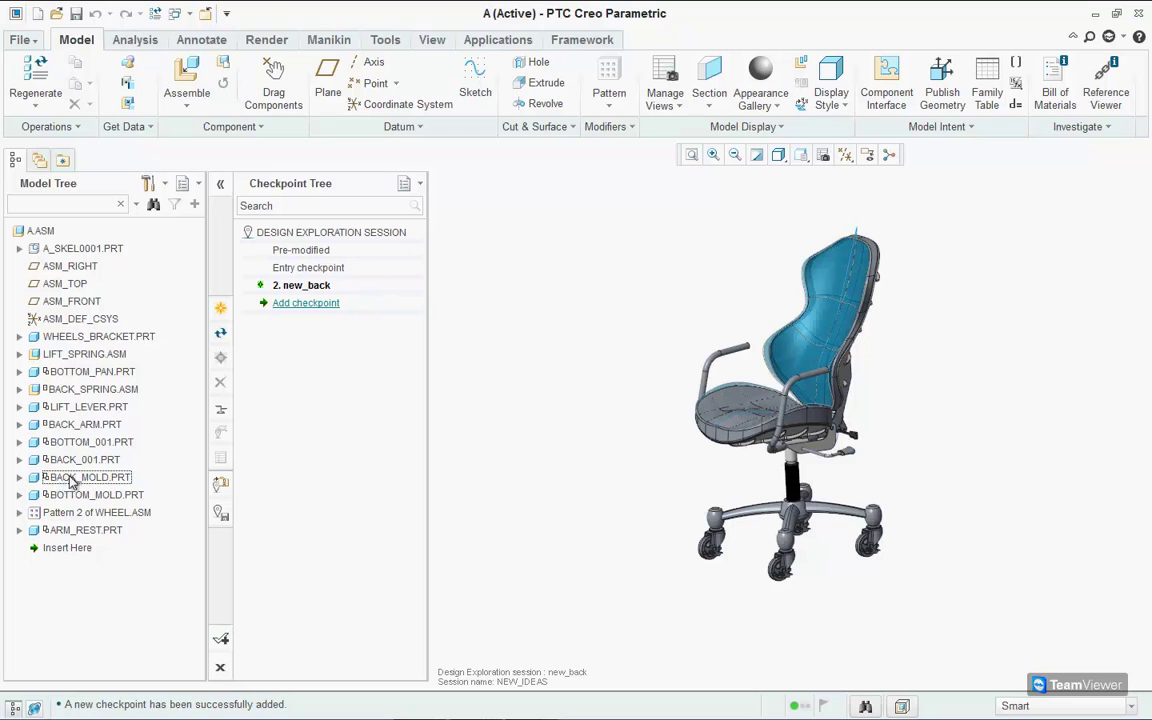
{"action": "left_click", "coordinate": [19, 336]}
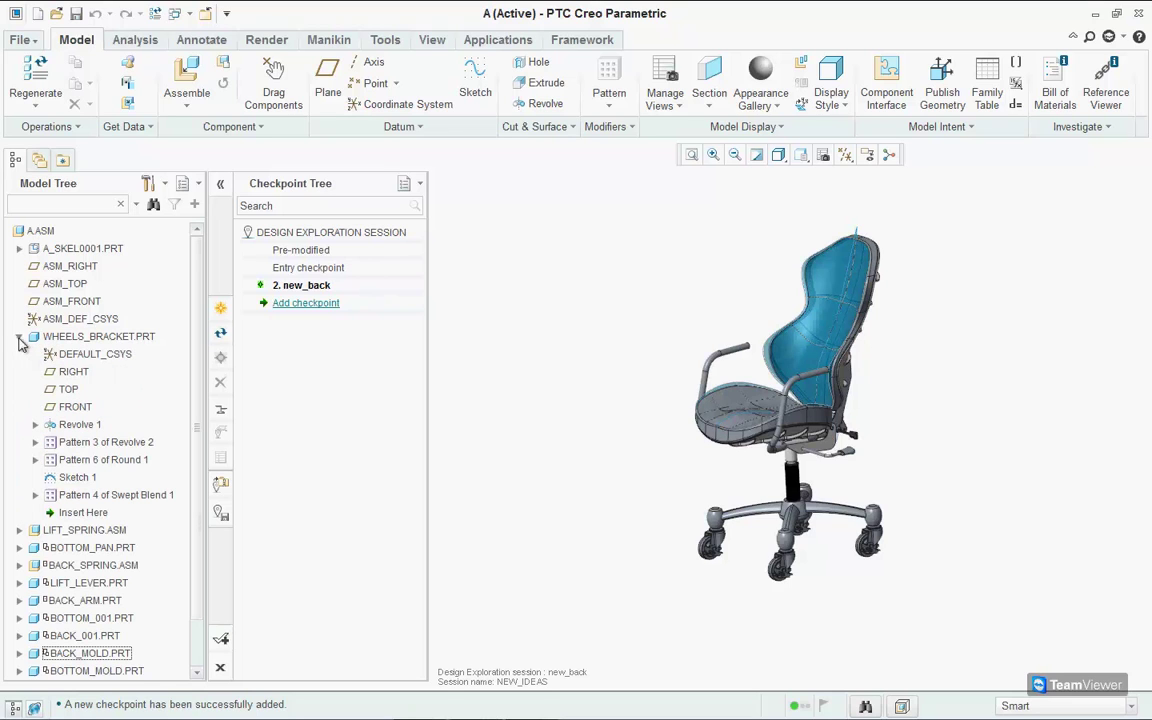
{"action": "right_click", "coordinate": [90, 442]}
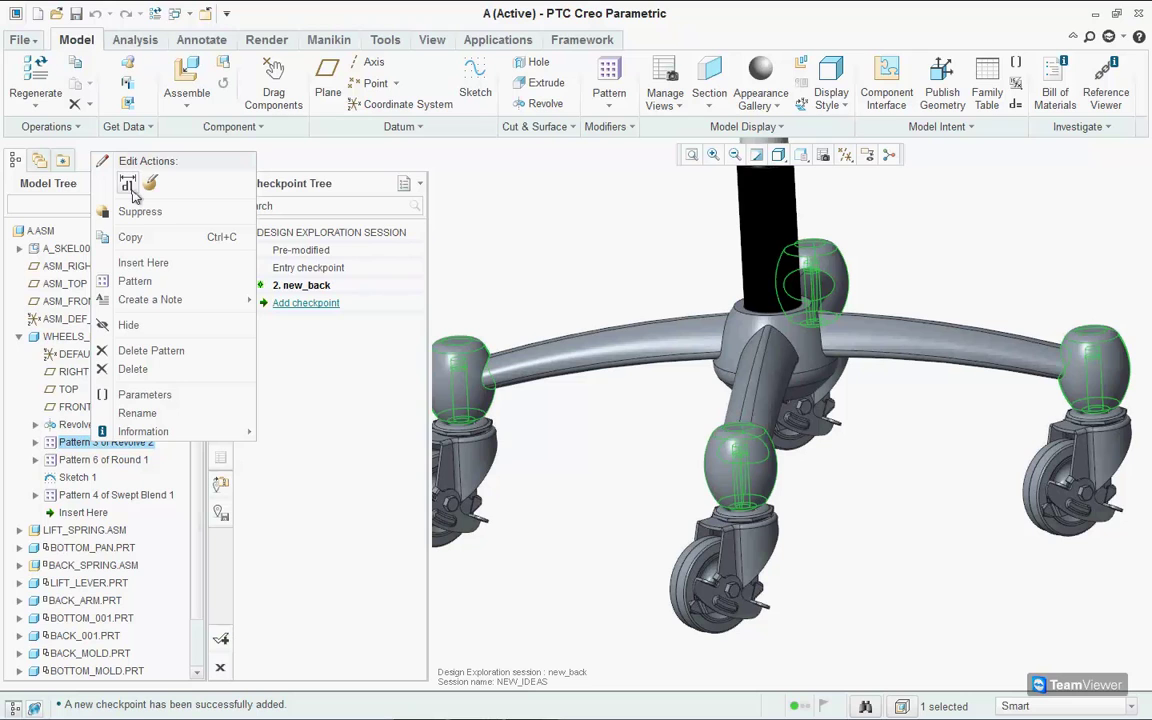
{"action": "key", "text": "Escape"}
{"action": "right_click", "coordinate": [100, 441]}
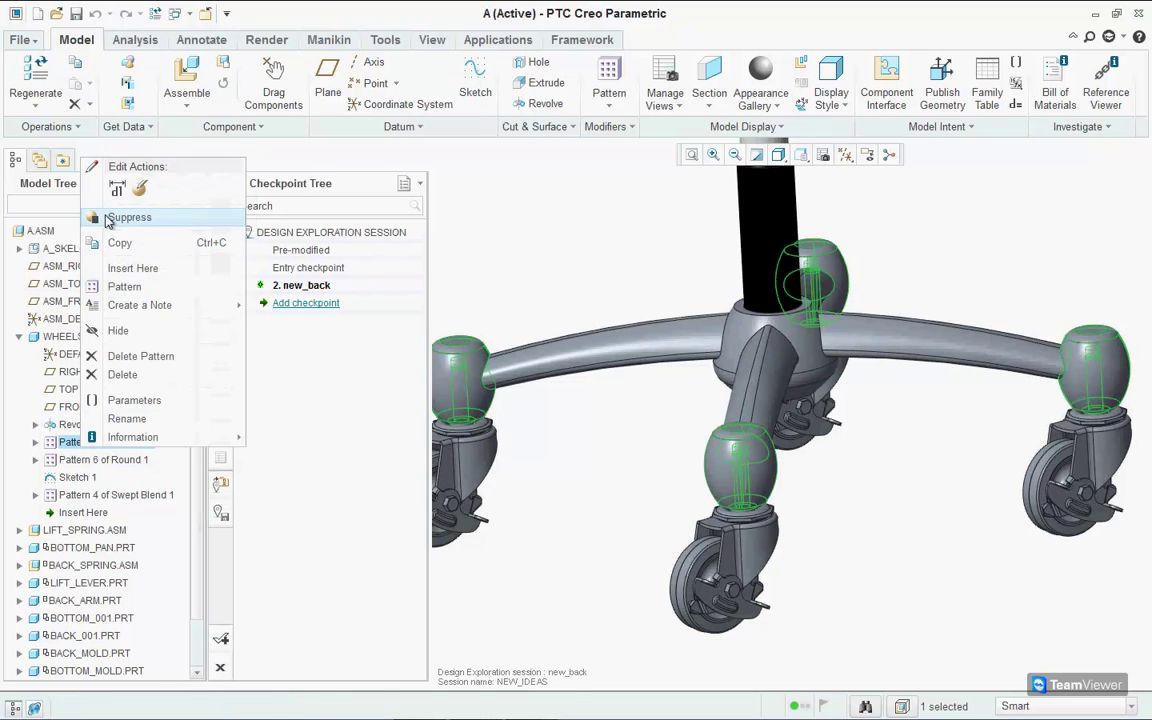
{"action": "left_click", "coordinate": [99, 198]}
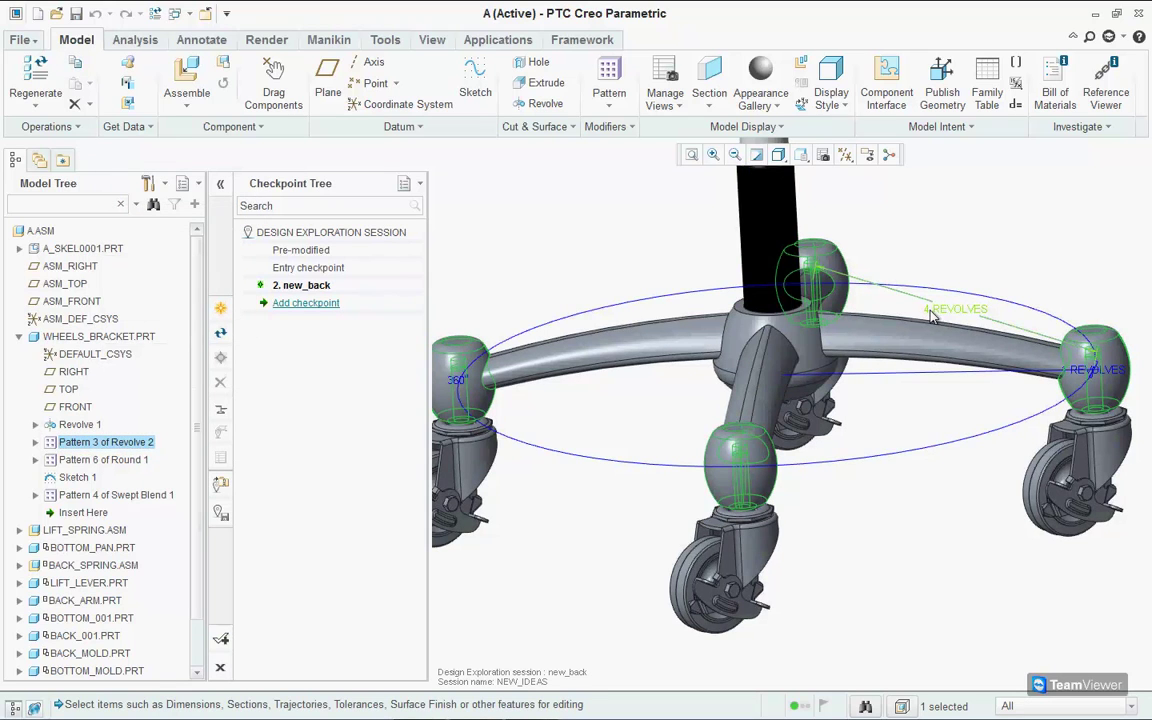
{"action": "double_click", "coordinate": [930, 314]}
{"action": "key", "text": "ctrl+g"}
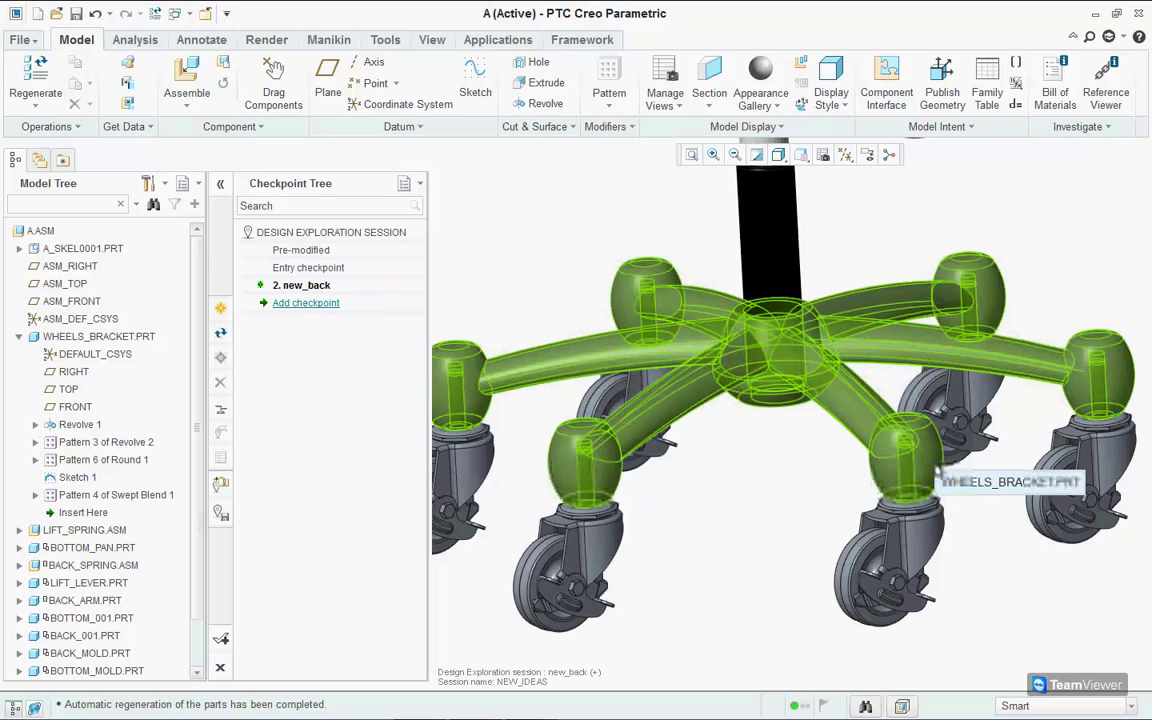
{"action": "left_click", "coordinate": [722, 557]}
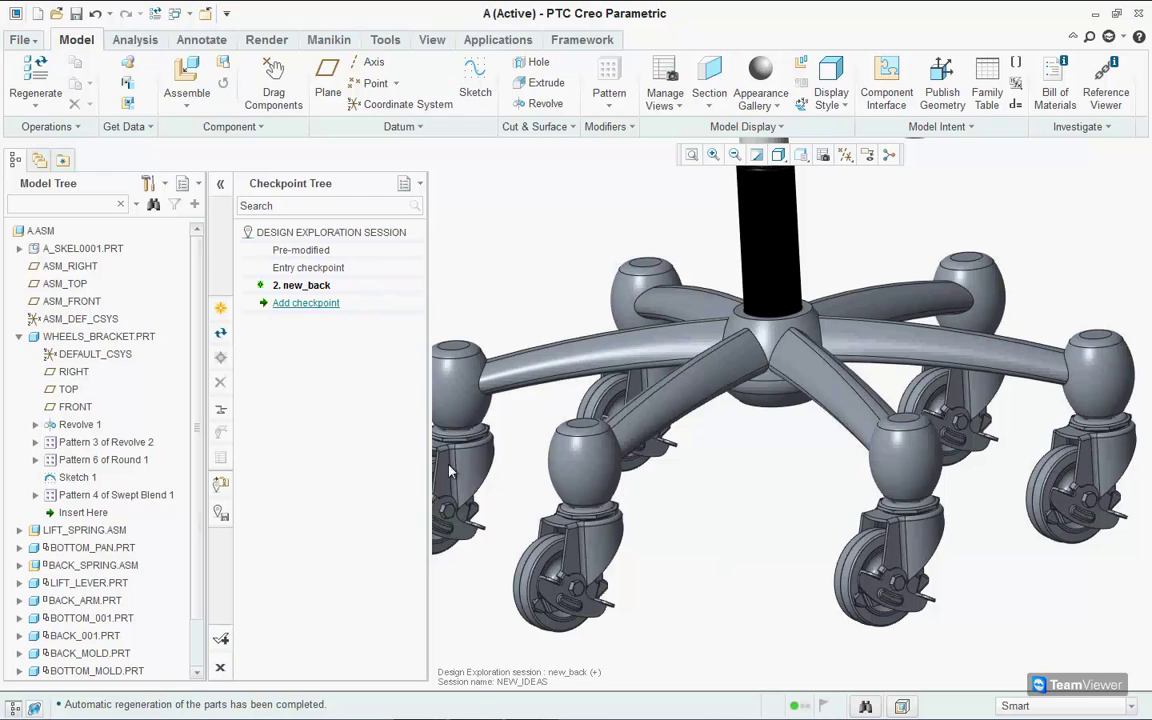
Add a checkpoint named 6-wheels to the design exploration session
{"action": "double_click", "coordinate": [300, 303]}
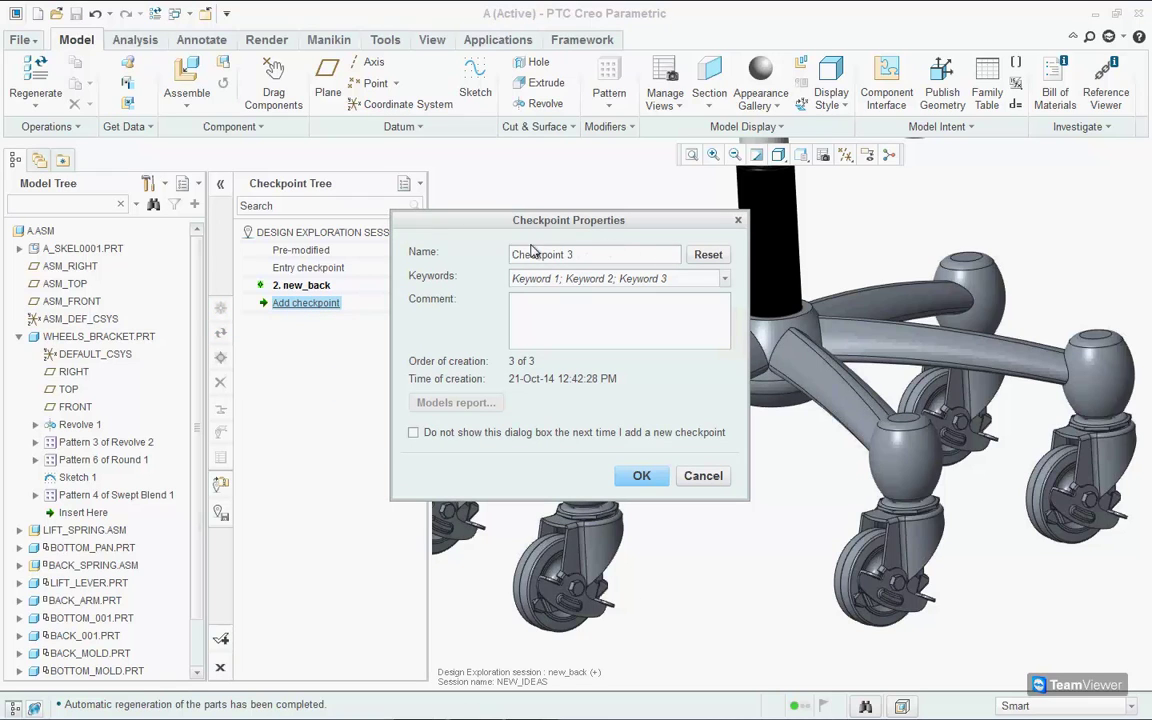
{"action": "left_click_drag", "start_coordinate": [574, 254], "coordinate": [511, 257]}
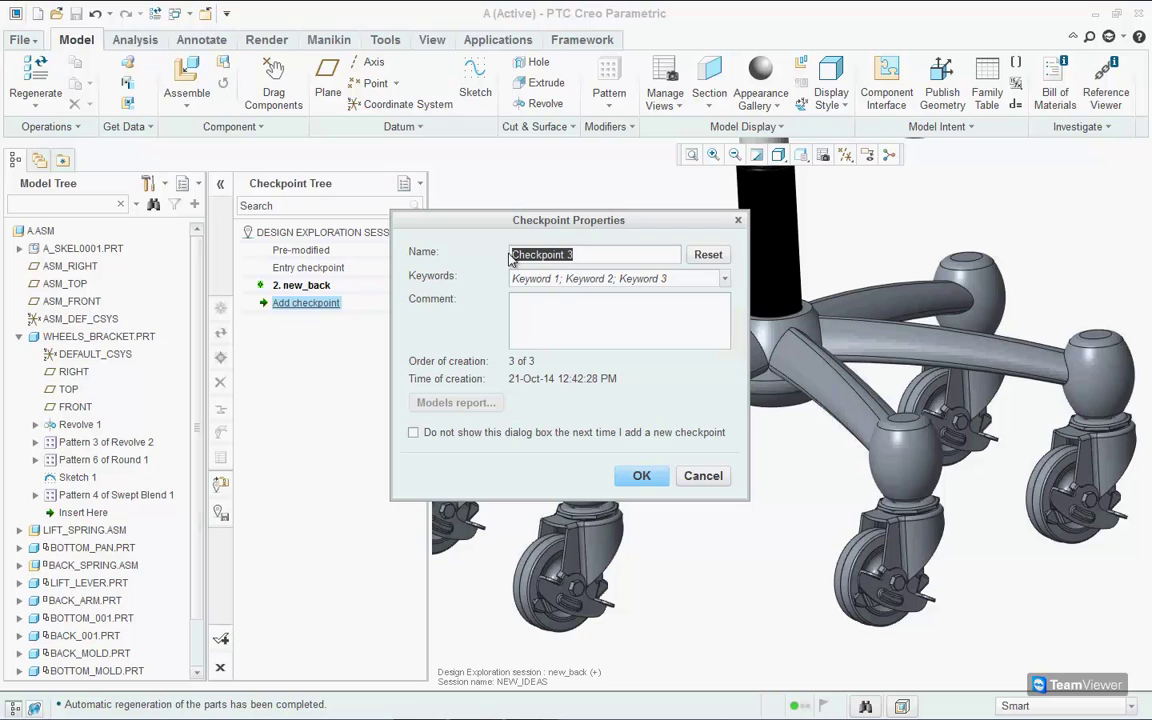
{"action": "type", "text": "6-wheels"}
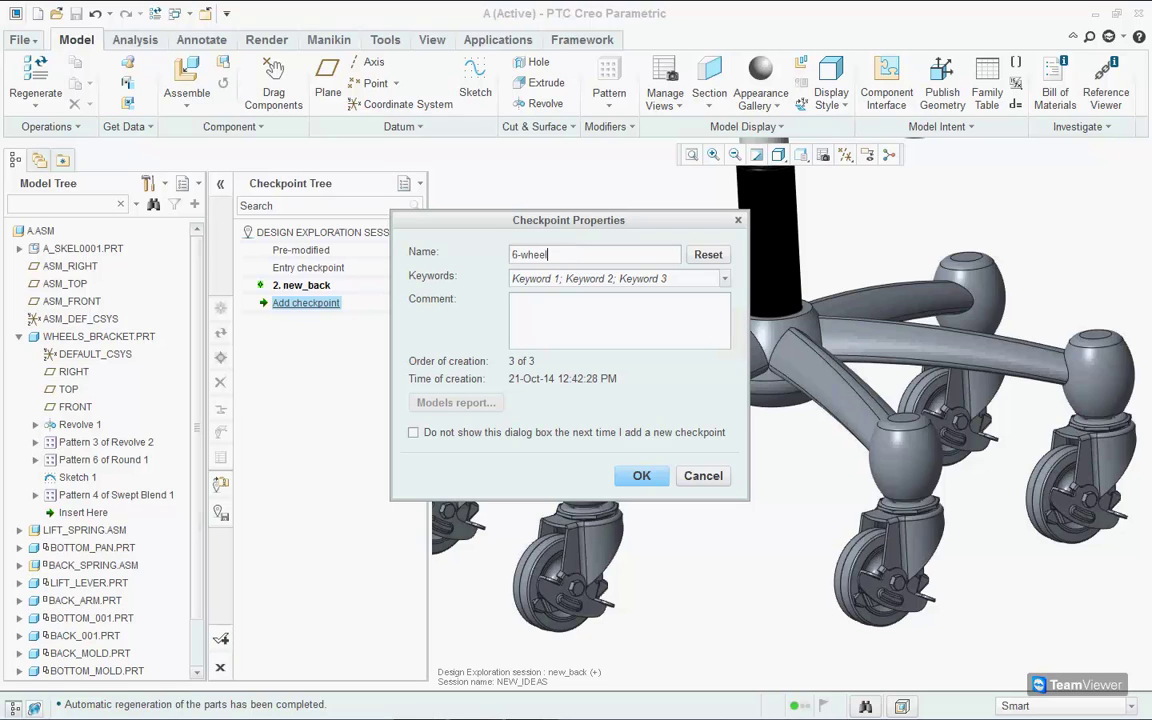
{"action": "left_click", "coordinate": [646, 479]}
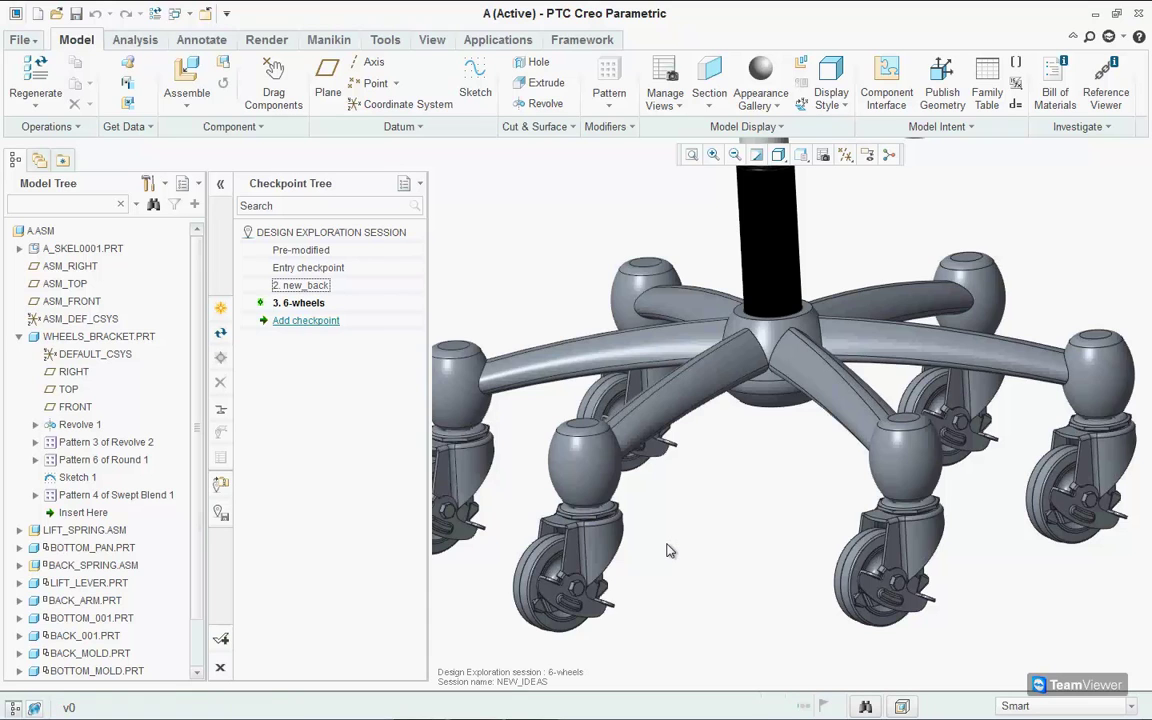
In ARM_REST.PRT, suppress the group TO_BOTTOM and resume the group TO_BACK
{"action": "key", "text": "ctrl+d"}
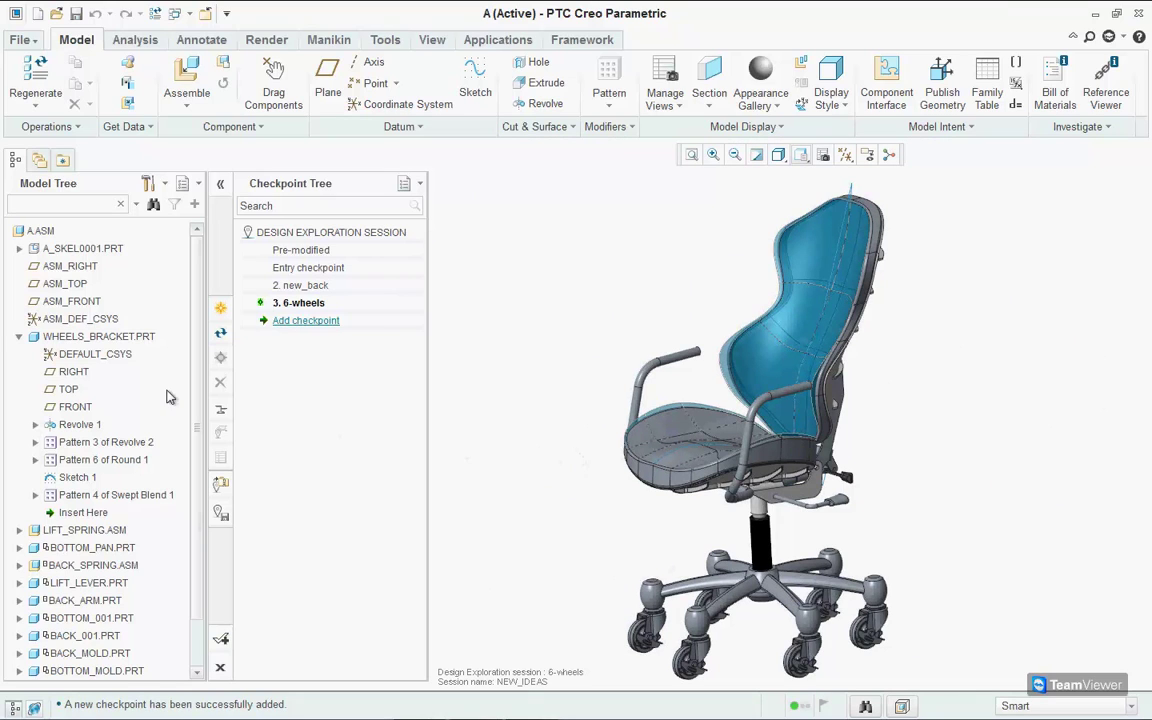
{"action": "left_click", "coordinate": [20, 339]}
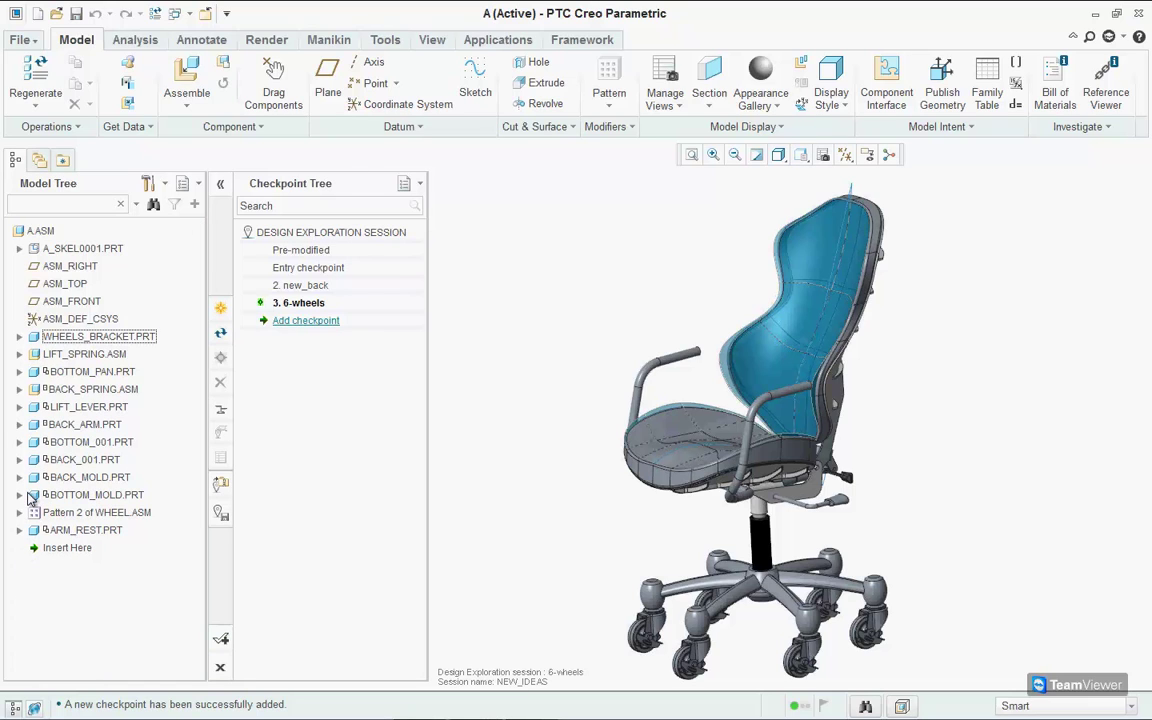
{"action": "left_click", "coordinate": [19, 530]}
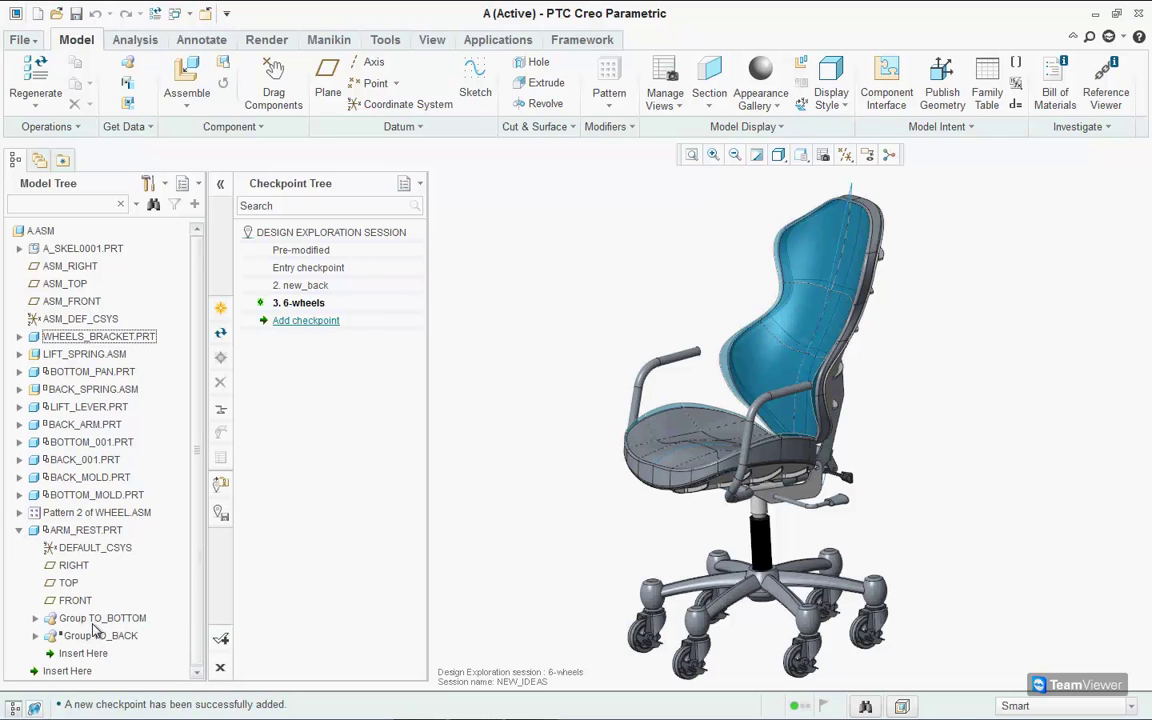
{"action": "right_click", "coordinate": [96, 620]}
{"action": "left_click", "coordinate": [140, 362]}
{"action": "left_click", "coordinate": [527, 386]}
{"action": "right_click", "coordinate": [100, 636]}
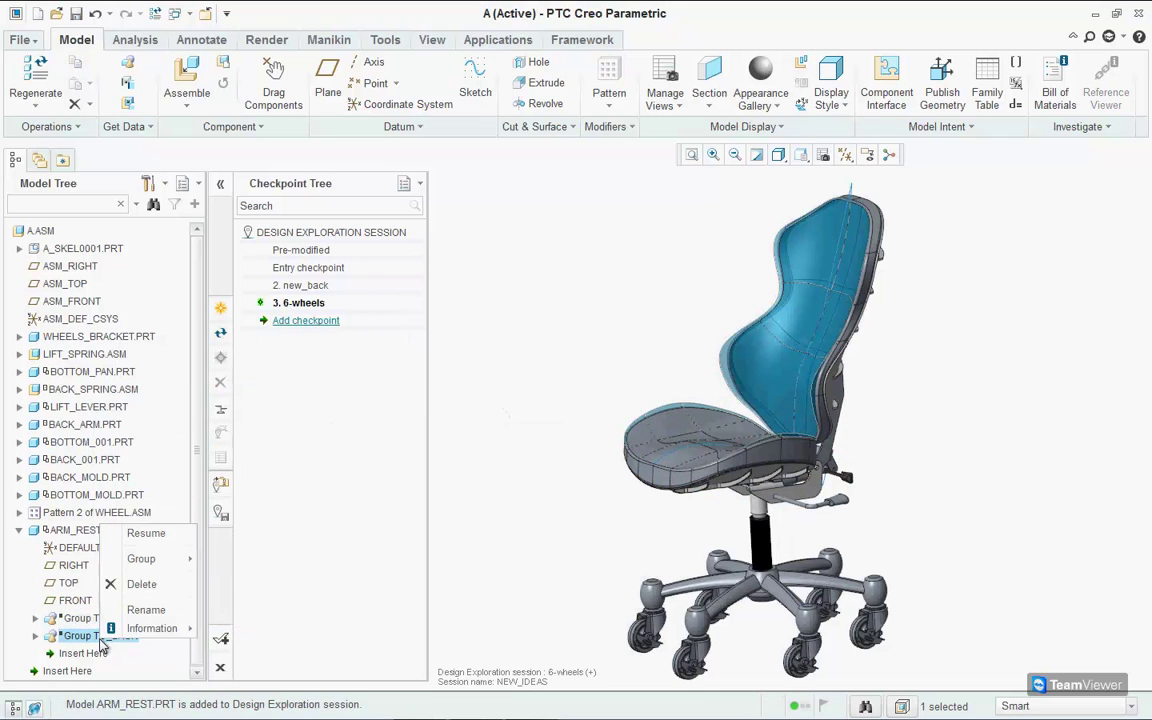
{"action": "left_click", "coordinate": [146, 533]}
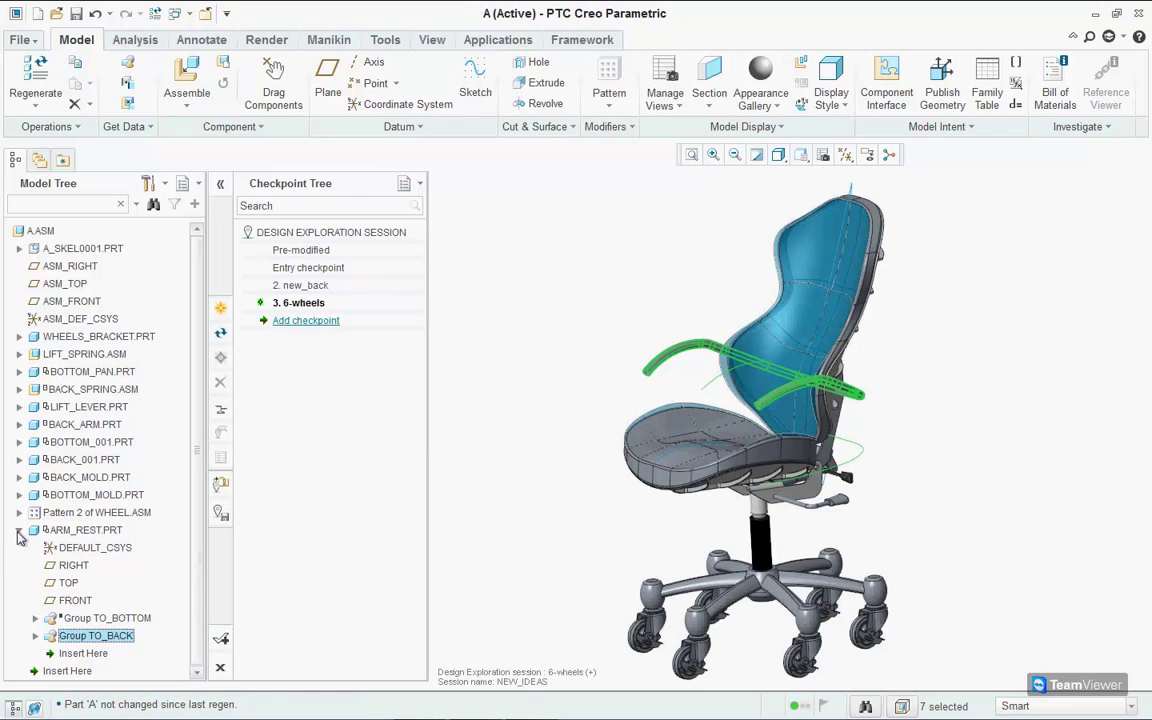
{"action": "left_click", "coordinate": [18, 532]}
Add a checkpoint named handrest_to_back to the design exploration session
{"action": "left_click", "coordinate": [293, 322]}
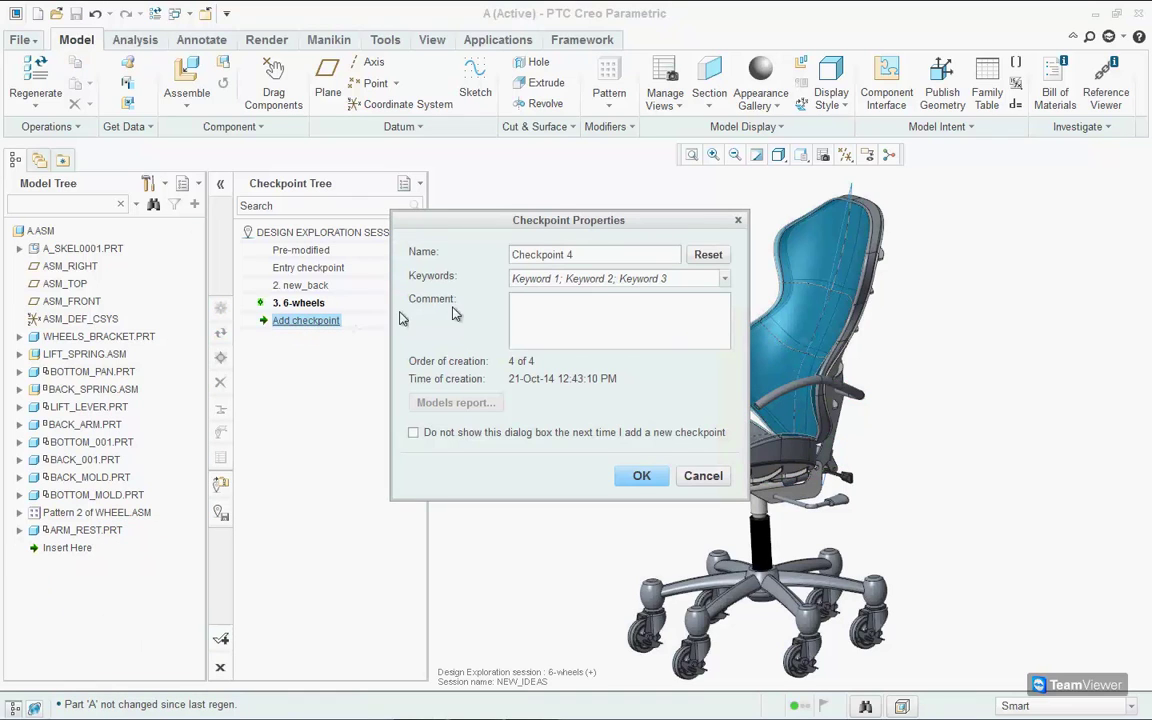
{"action": "left_click_drag", "start_coordinate": [680, 254], "coordinate": [478, 256]}
{"action": "type", "text": "handrest_to_back"}
{"action": "left_click", "coordinate": [643, 475]}
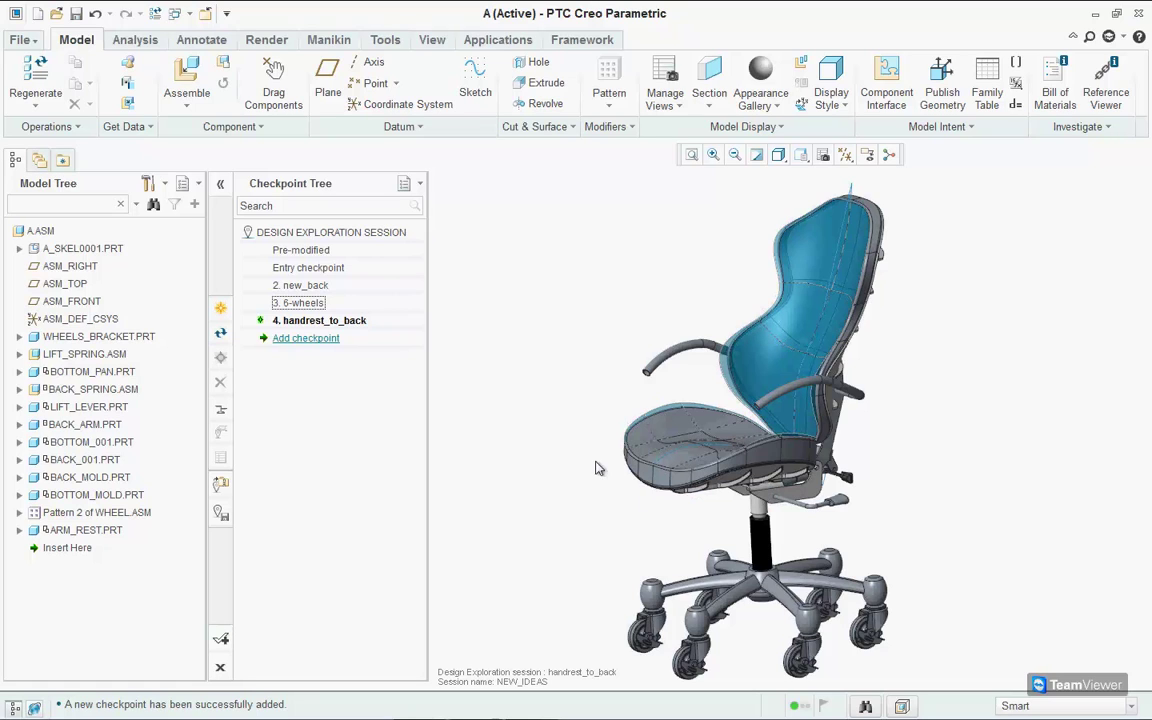
Activate the 6-wheels checkpoint and reshape the Sketch 1 curve of WHEELS_BRACKET.PRT into a high upward arch
{"action": "right_click", "coordinate": [311, 312]}
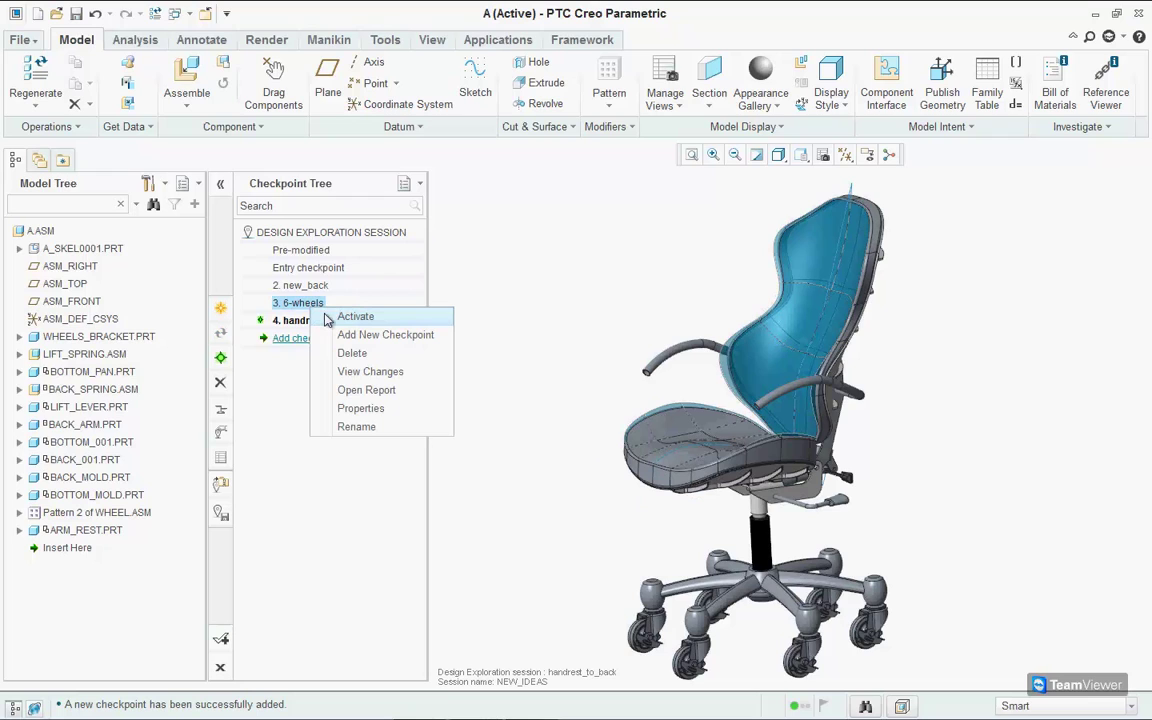
{"action": "left_click", "coordinate": [330, 317]}
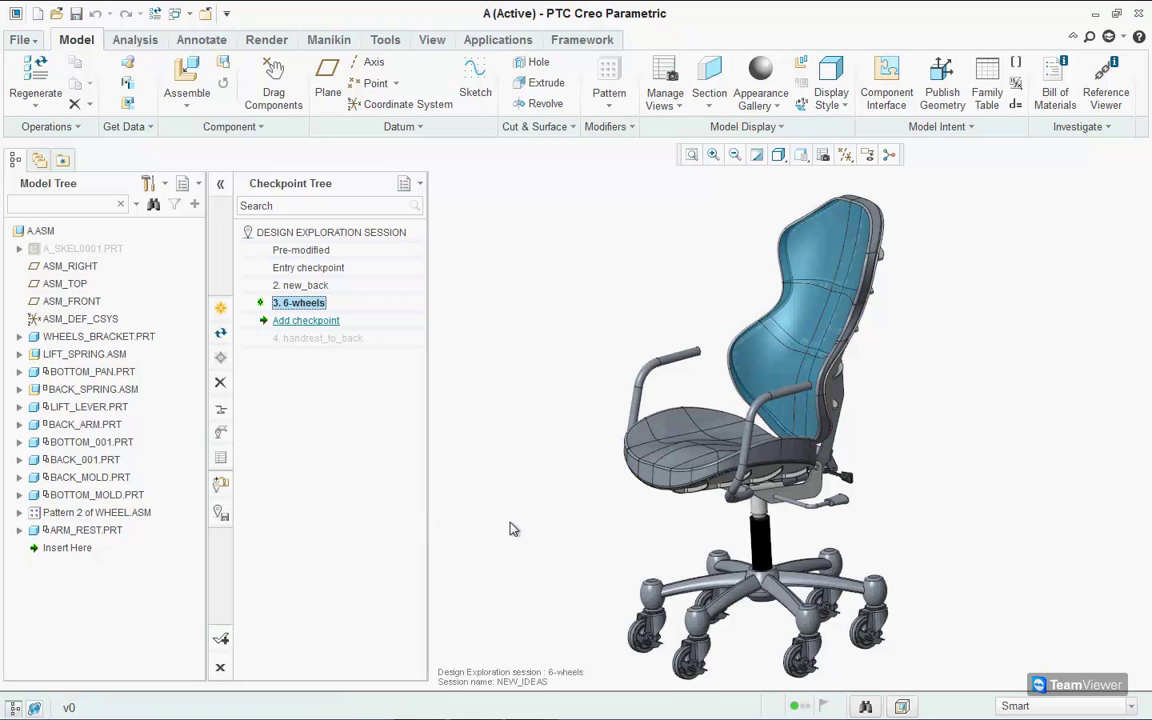
{"action": "scroll", "coordinate": [509, 525], "scroll_direction": "up", "scroll_amount": 2}
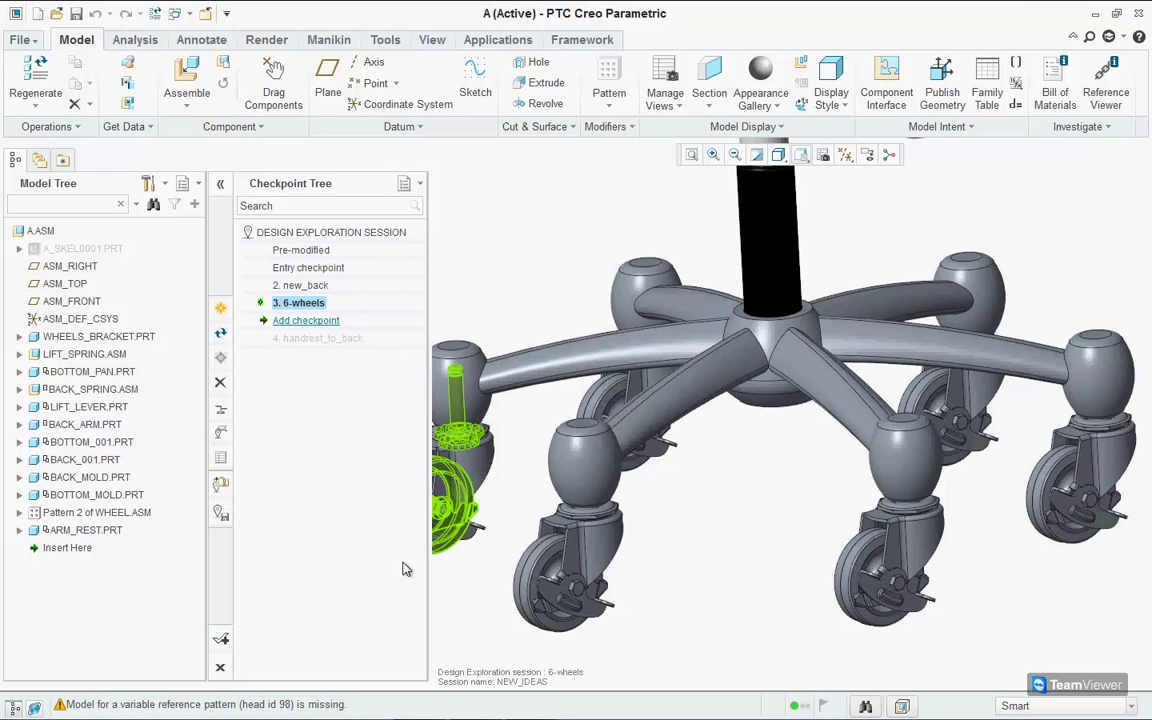
{"action": "left_click", "coordinate": [19, 336]}
{"action": "right_click", "coordinate": [68, 477]}
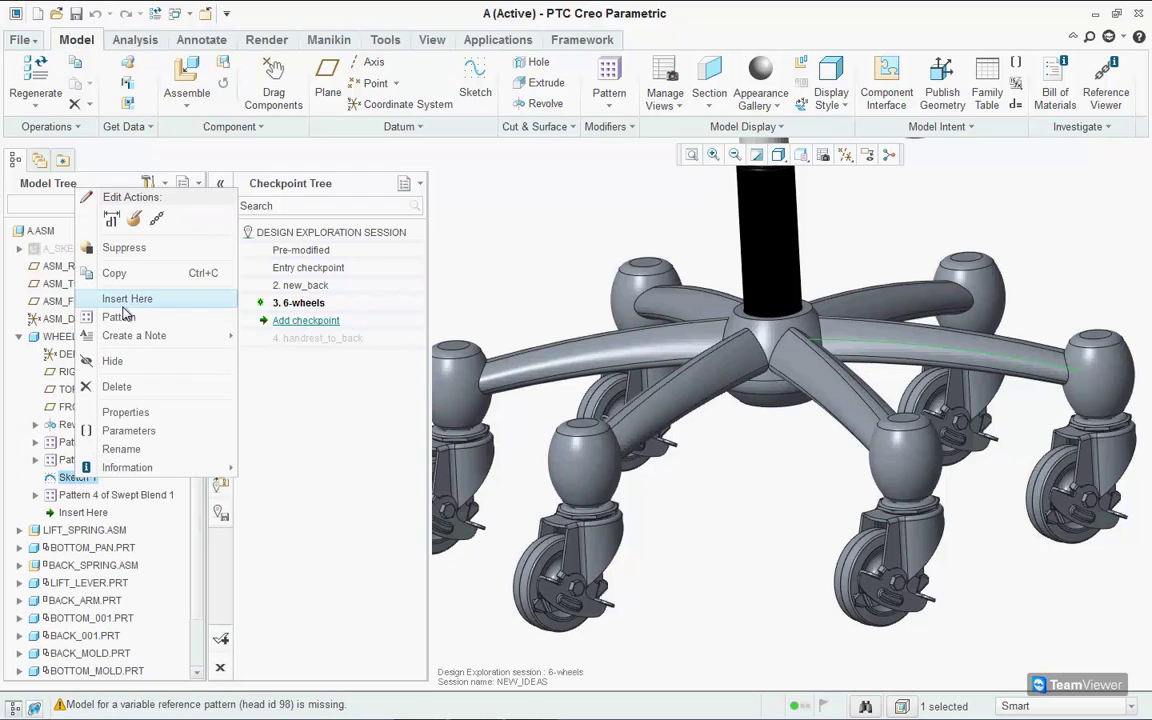
{"action": "left_click", "coordinate": [112, 219]}
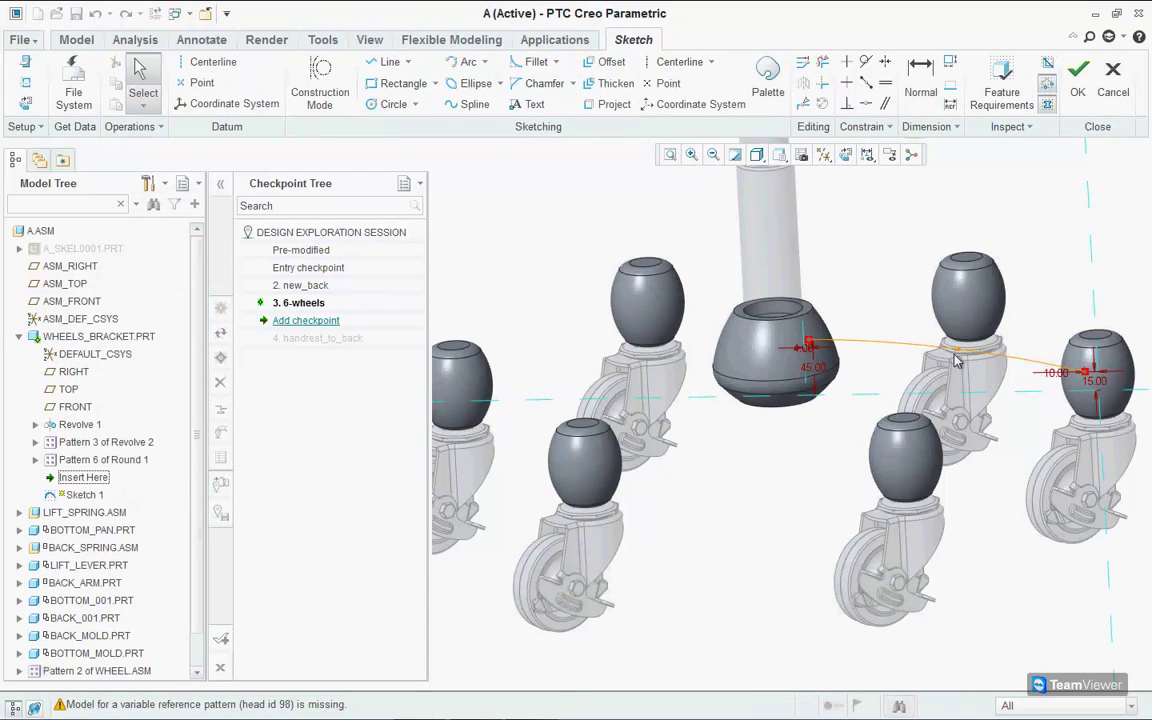
{"action": "left_click_drag", "start_coordinate": [955, 362], "coordinate": [955, 292]}
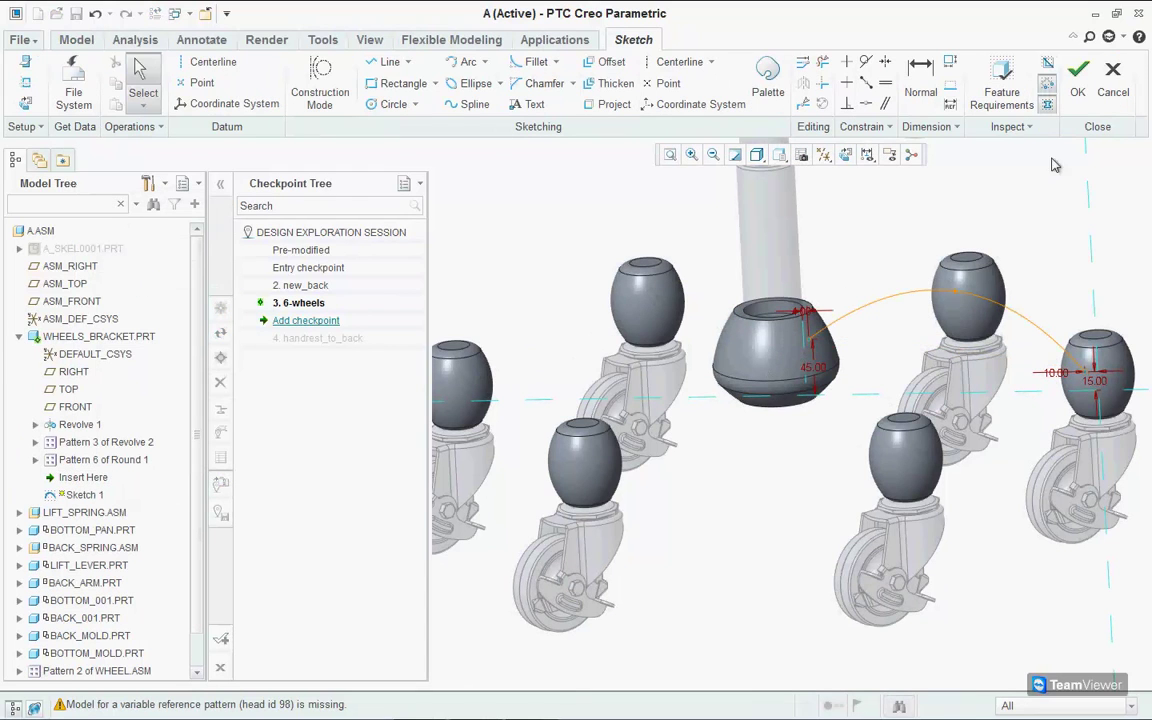
{"action": "left_click", "coordinate": [1078, 68]}
Add a checkpoint named arch_legs beneath the 6-wheels checkpoint
{"action": "left_click", "coordinate": [303, 321]}
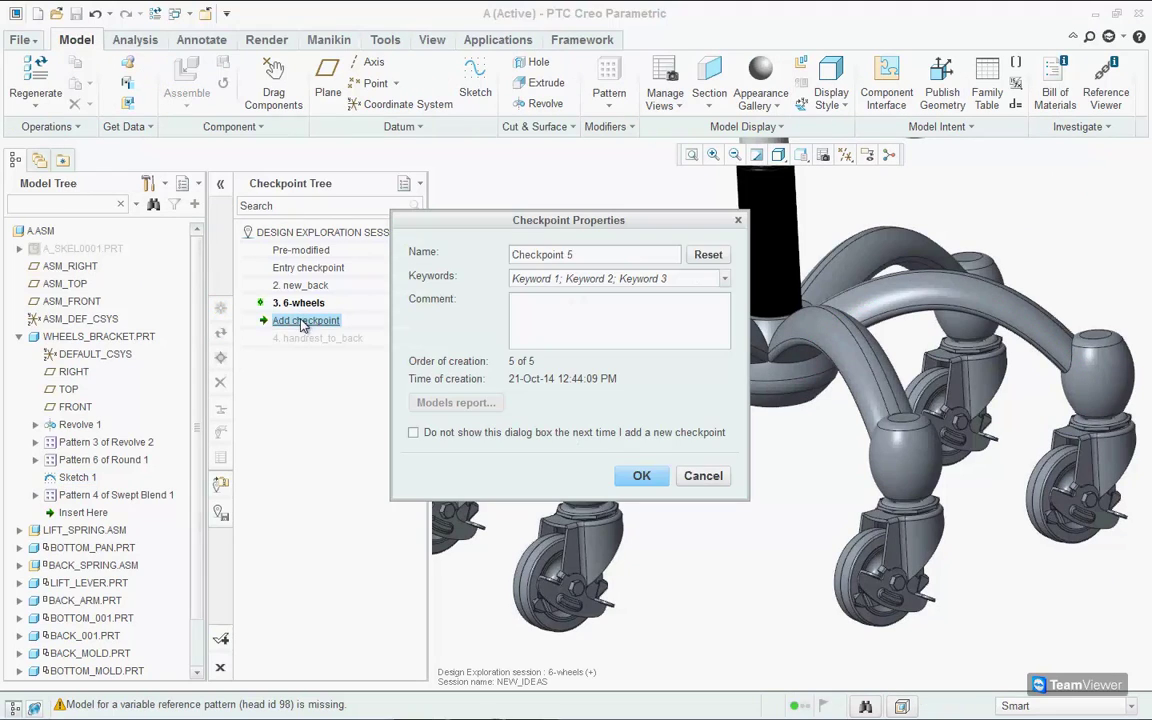
{"action": "type", "text": "arch_legs"}
{"action": "left_click", "coordinate": [636, 477]}
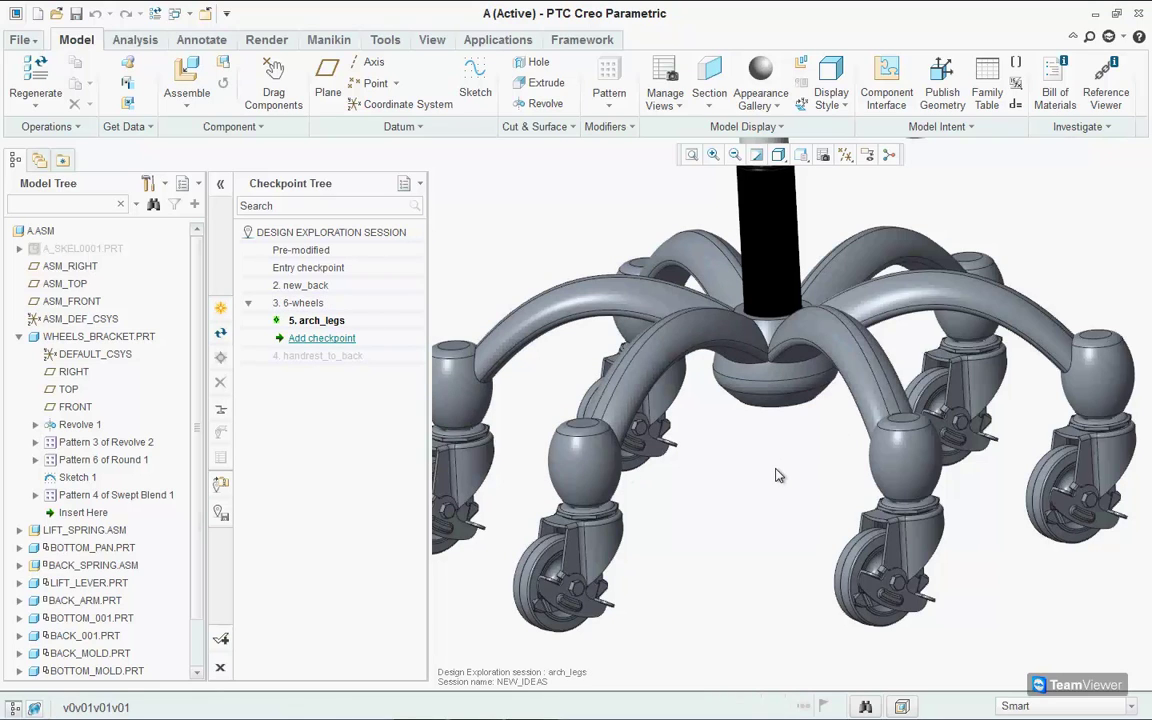
Create a solid part component named HEADREST in the assembly, copied from the template solid_part_mmks.prt
{"action": "scroll", "coordinate": [768, 485], "scroll_direction": "down", "scroll_amount": 2}
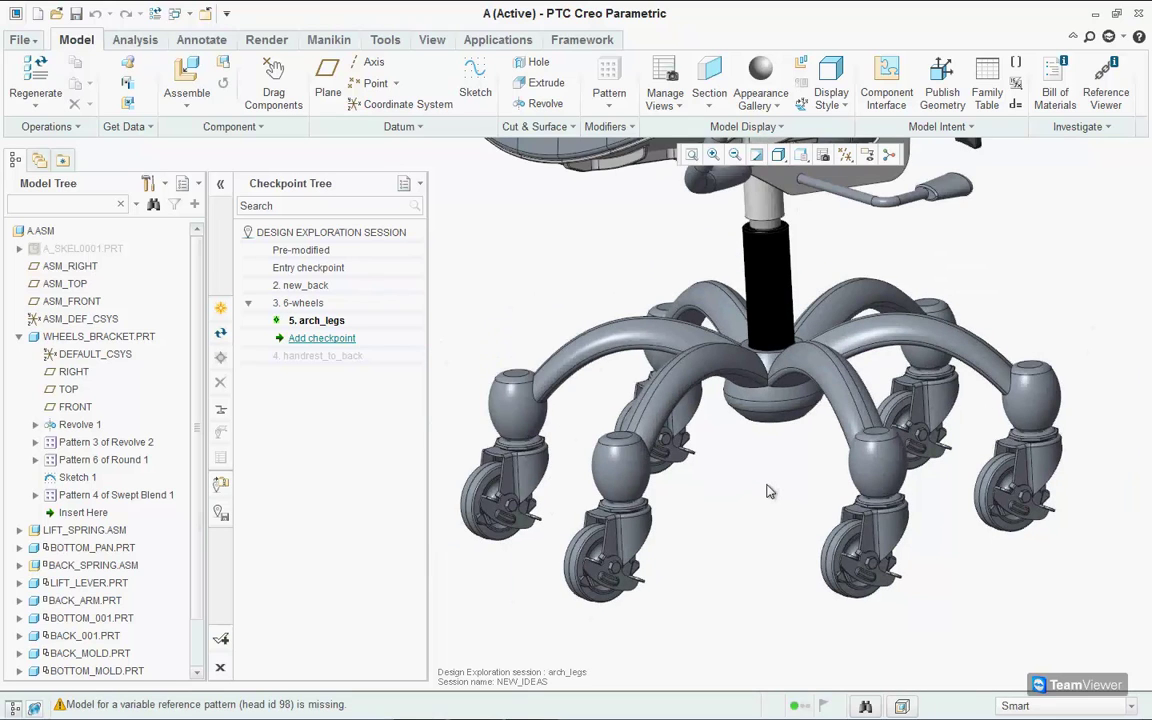
{"action": "scroll", "coordinate": [757, 515], "scroll_direction": "down", "scroll_amount": 3}
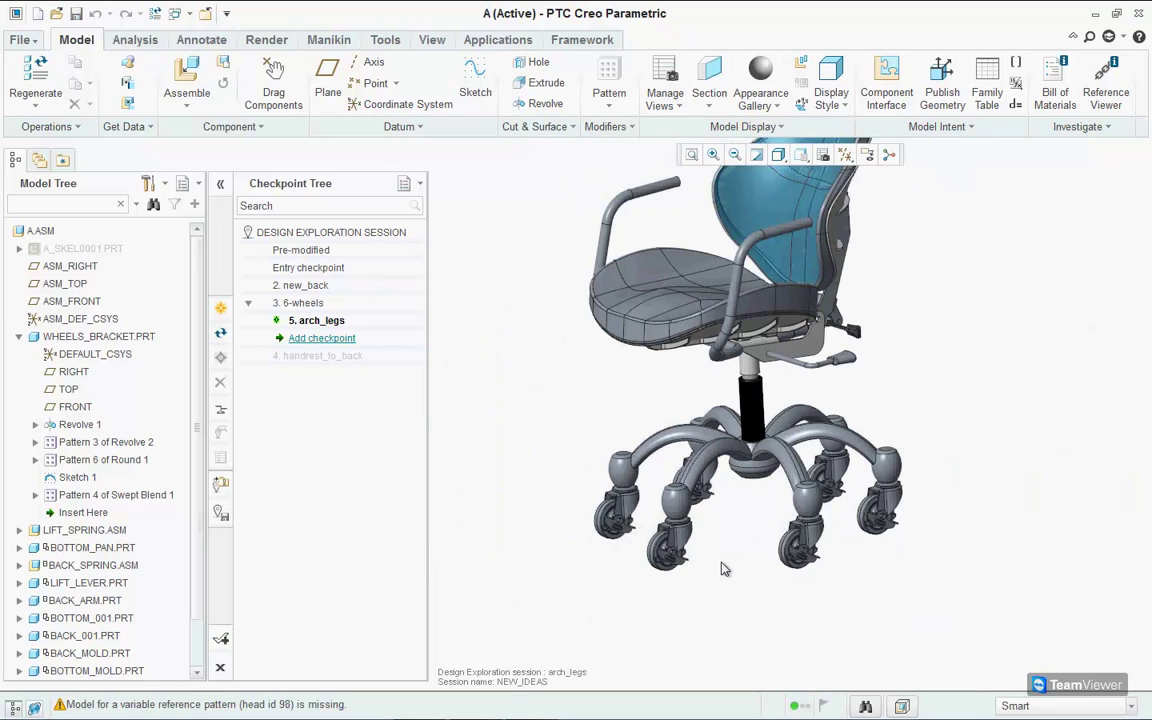
{"action": "middle_click_drag", "start_coordinate": [725, 569], "coordinate": [650, 350]}
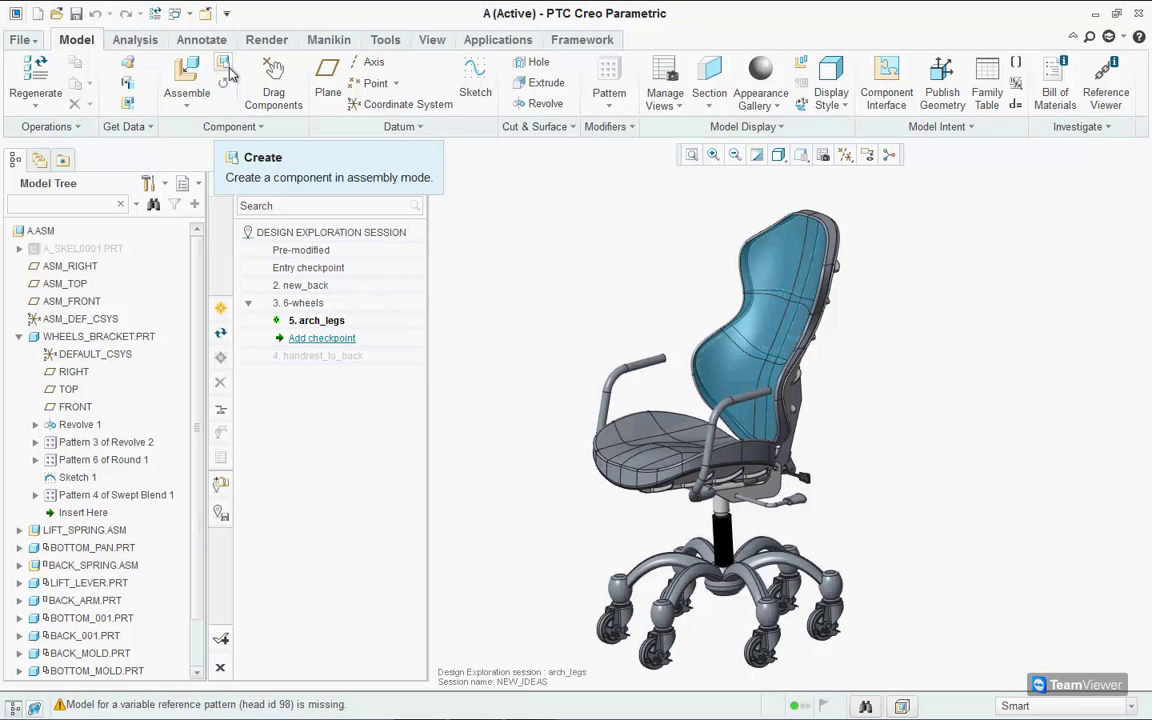
{"action": "left_click", "coordinate": [224, 68]}
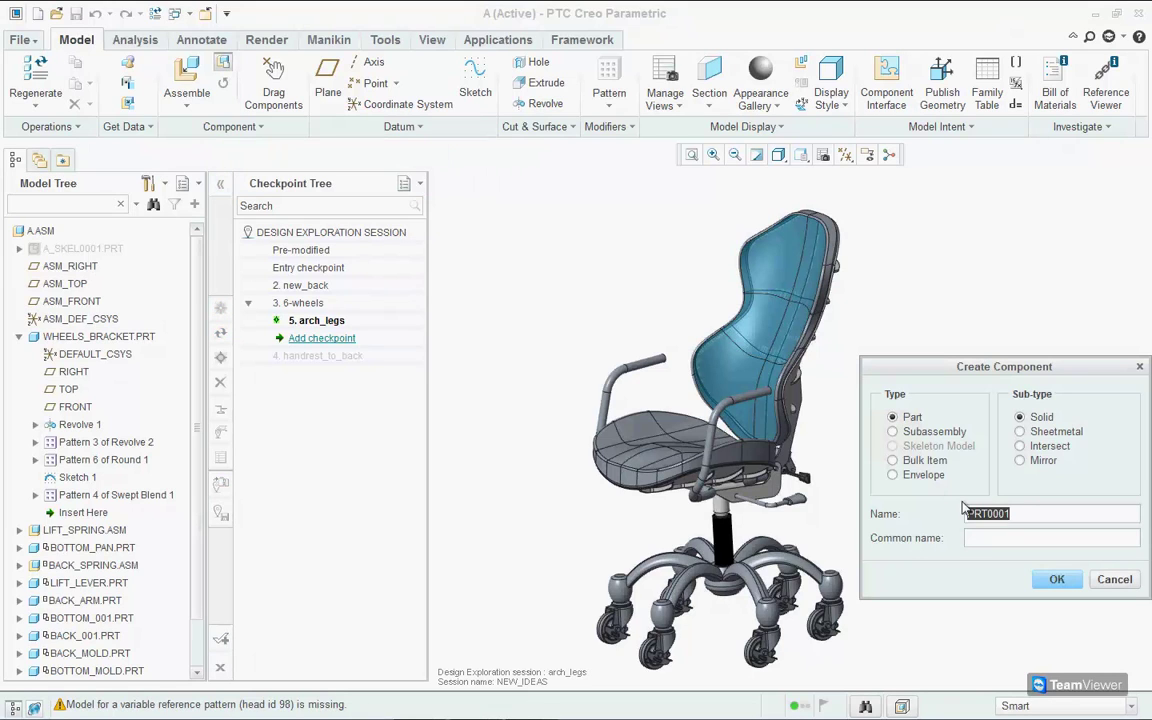
{"action": "key", "text": "Return"}
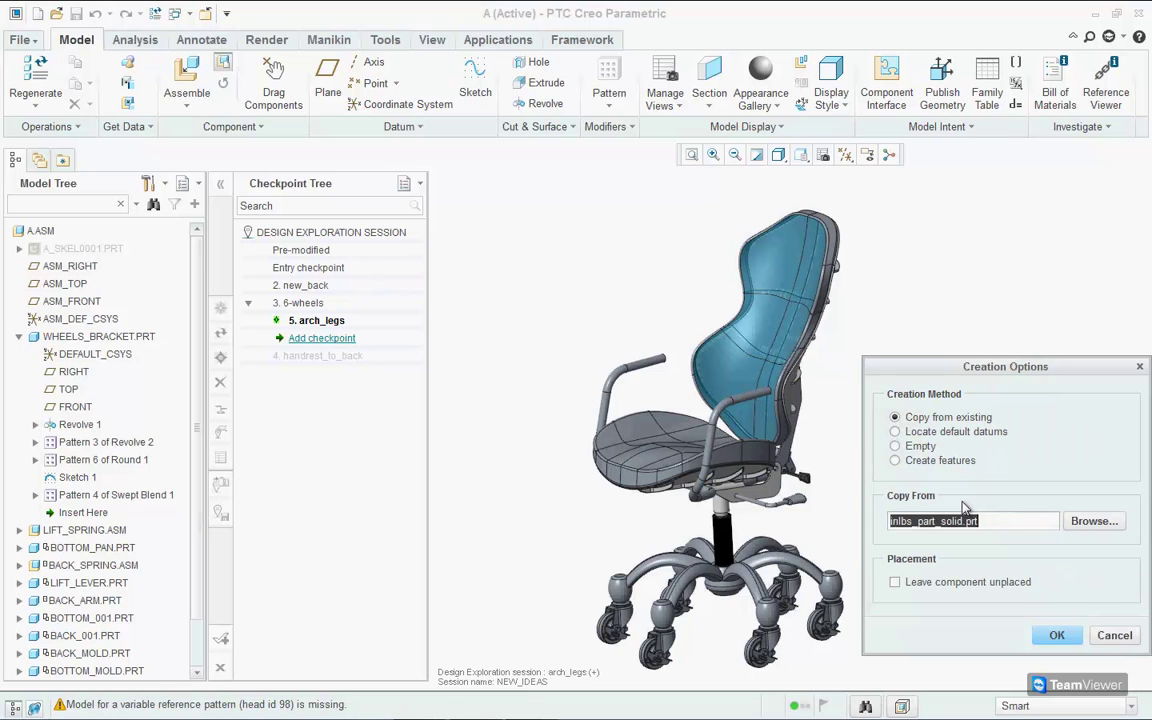
{"action": "left_click", "coordinate": [1094, 521]}
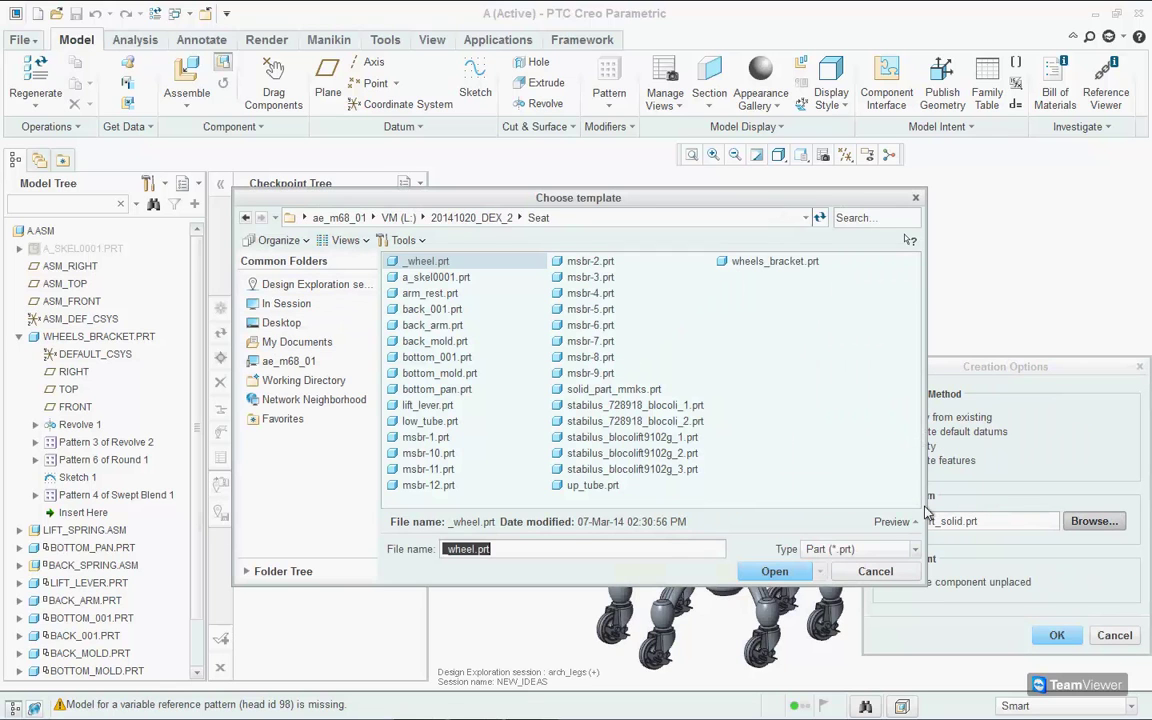
{"action": "double_click", "coordinate": [625, 390]}
{"action": "key", "text": "Return"}
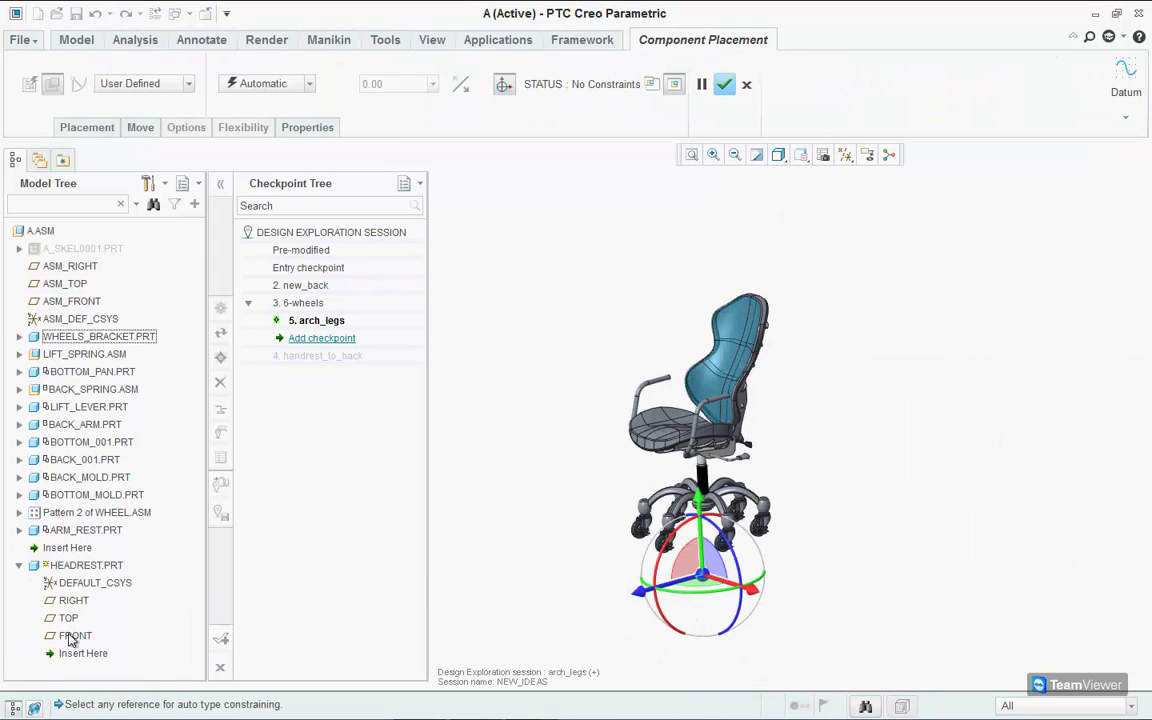
Place HEADREST.PRT by constraining its DEFAULT_CSYS to the coordinate system CS0 of BACK_MOLD.PRT
{"action": "left_click", "coordinate": [76, 583]}
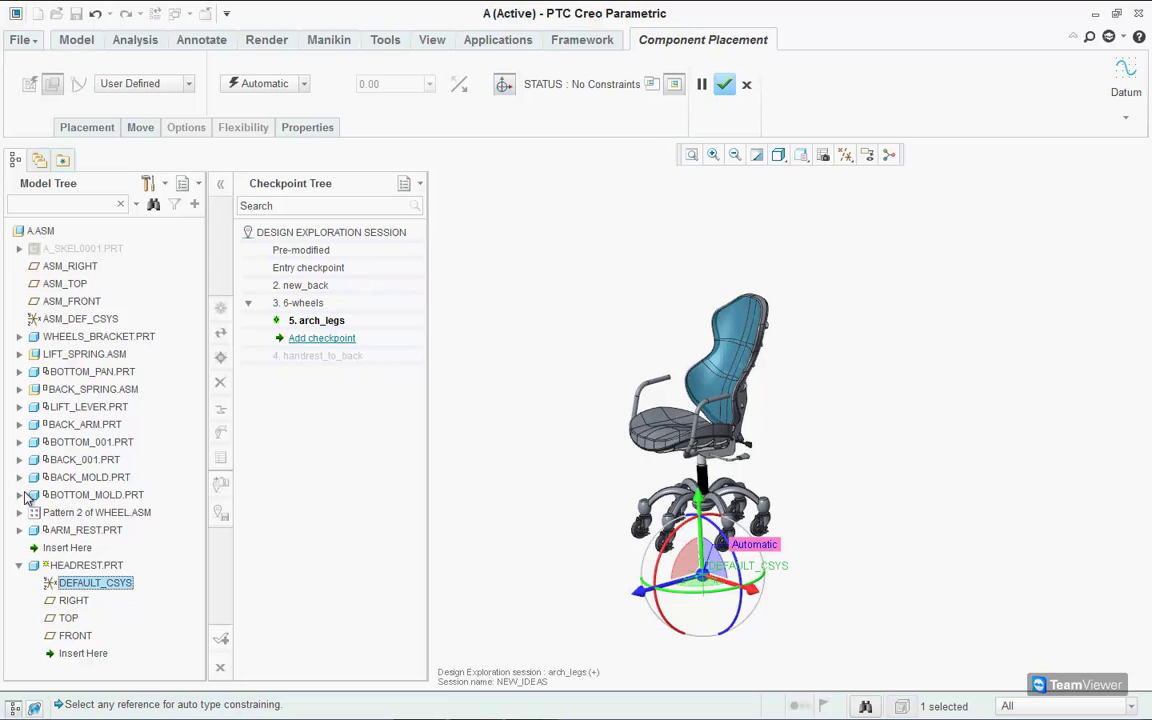
{"action": "left_click", "coordinate": [20, 478]}
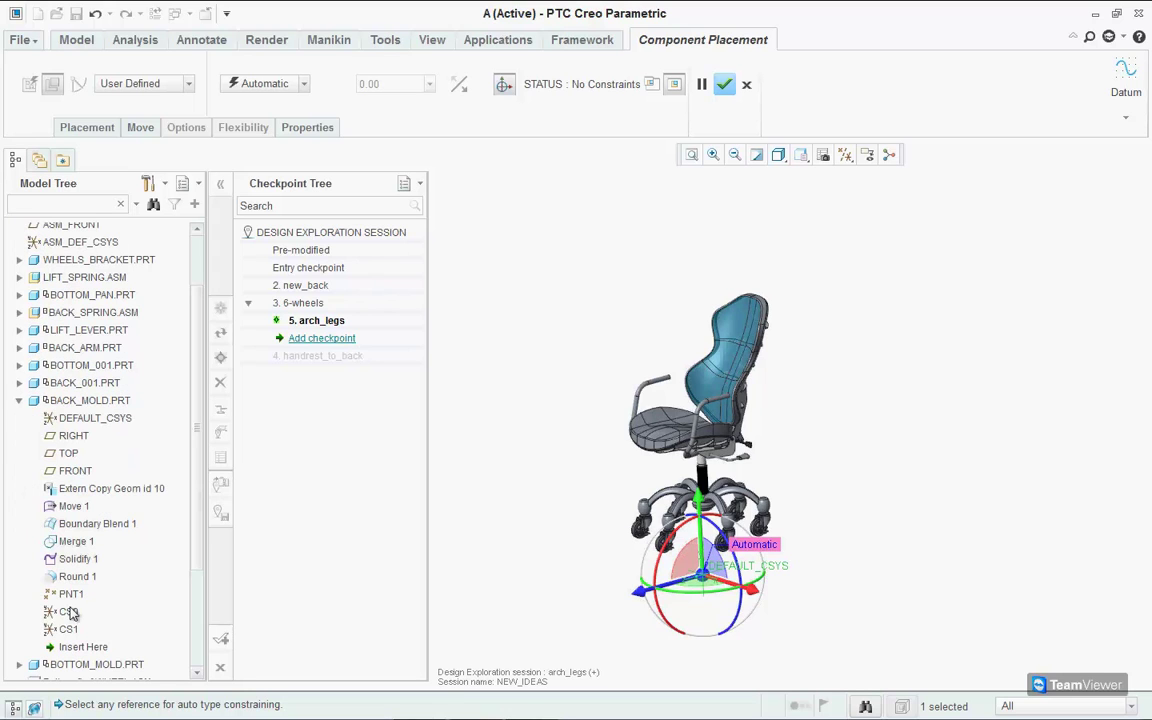
{"action": "left_click", "coordinate": [70, 612]}
{"action": "left_click", "coordinate": [19, 400]}
{"action": "middle_click", "coordinate": [463, 337]}
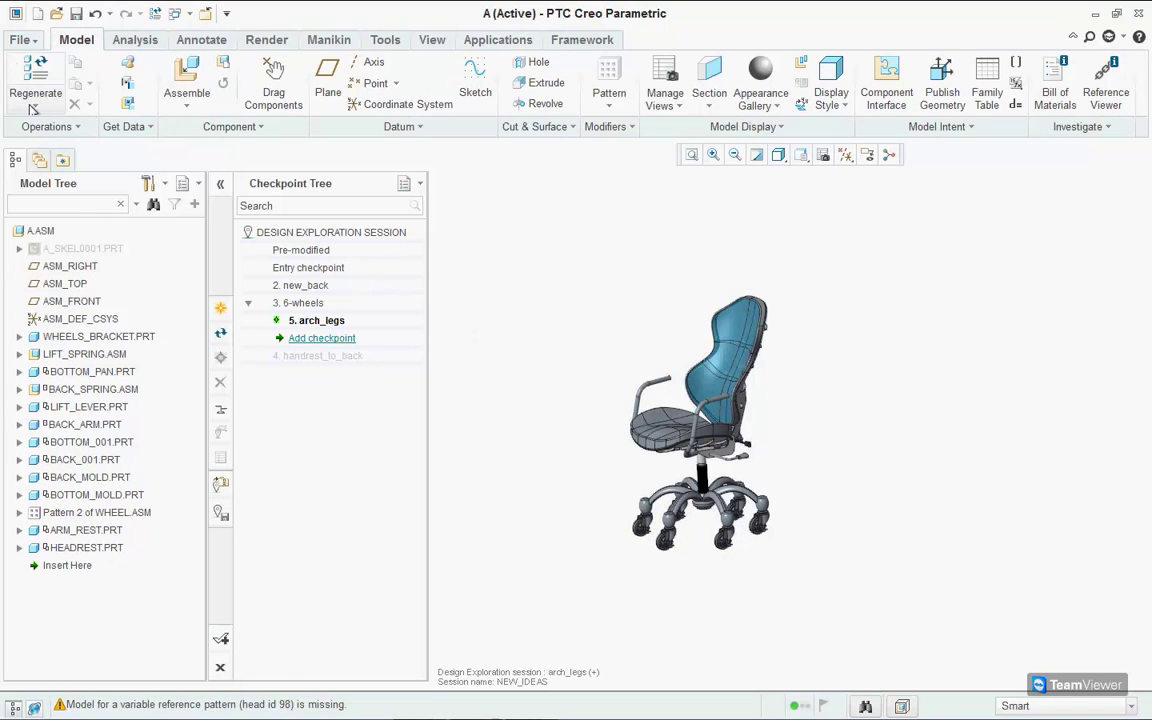
Activate HEADREST.PRT and start a Freestyle feature in it with a sphere primitive
{"action": "right_click", "coordinate": [77, 547]}
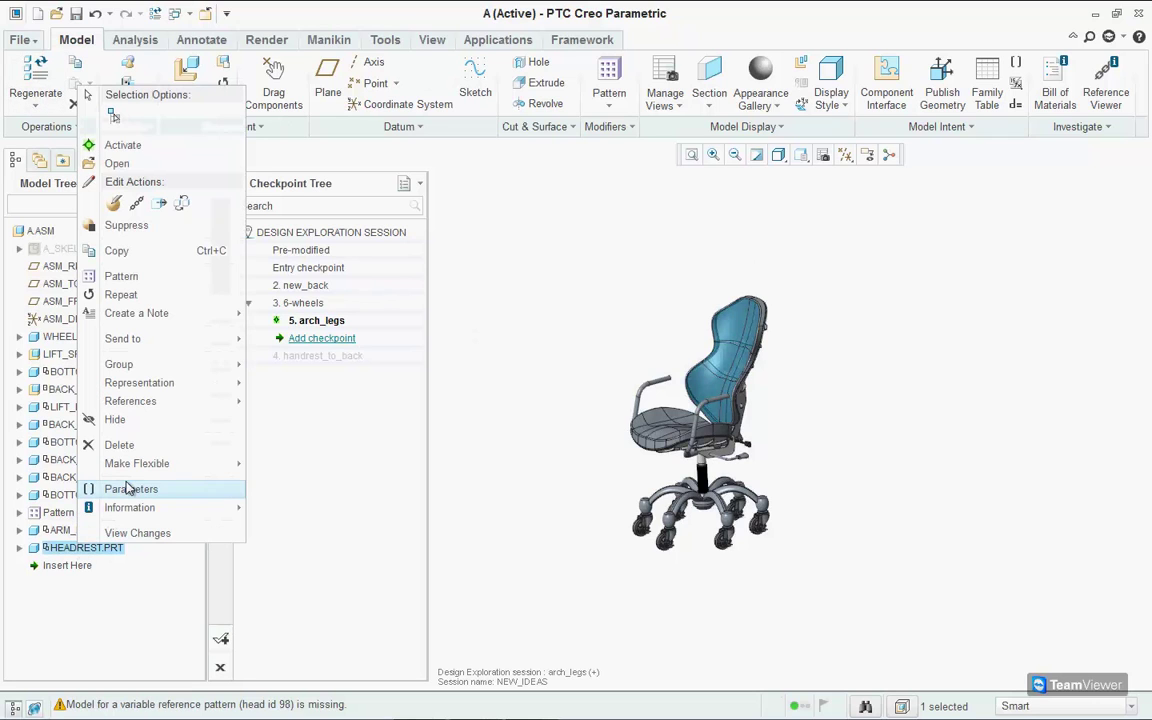
{"action": "left_click", "coordinate": [112, 146]}
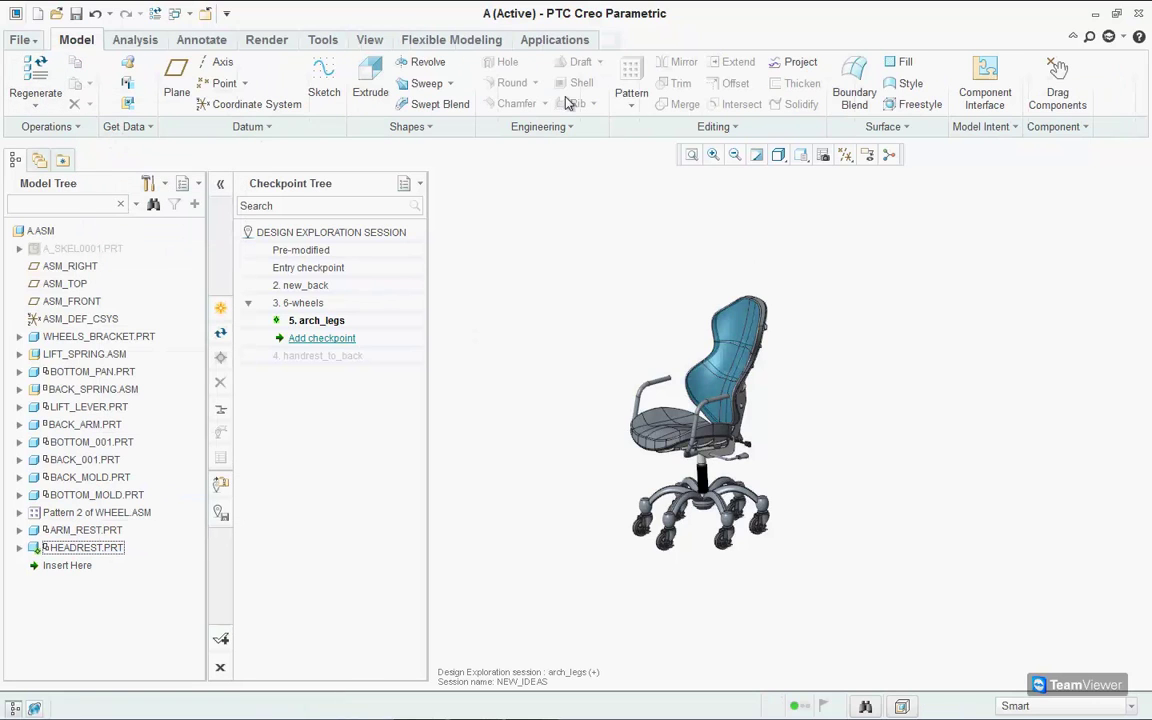
{"action": "left_click", "coordinate": [914, 100]}
{"action": "left_click", "coordinate": [37, 75]}
{"action": "scroll", "coordinate": [750, 282], "scroll_direction": "up", "scroll_amount": 4}
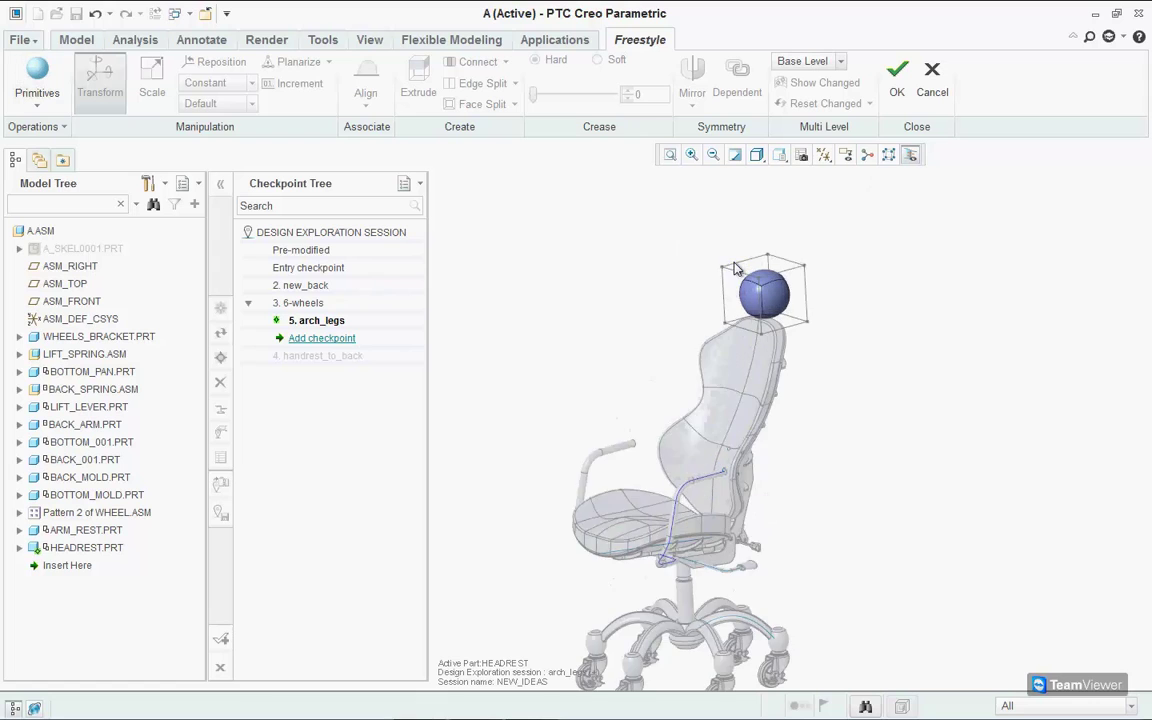
{"action": "scroll", "coordinate": [700, 260], "scroll_direction": "up", "scroll_amount": 3}
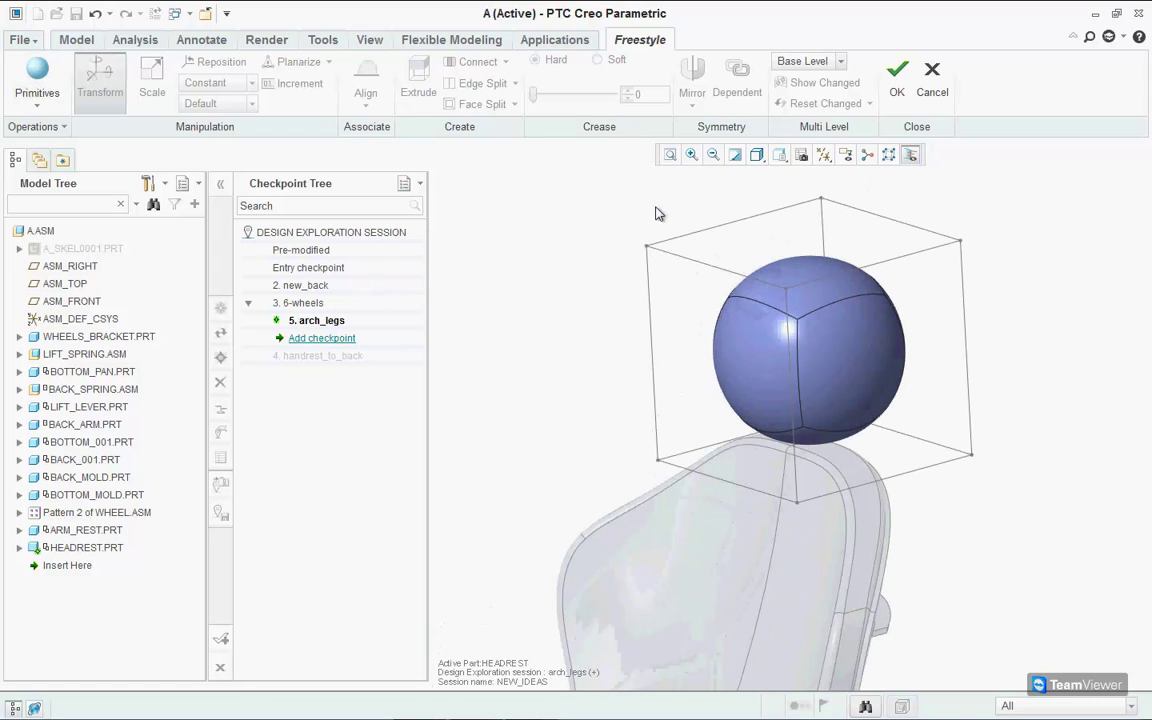
Mirror the Freestyle sphere's control mesh about the RIGHT plane of HEADREST.PRT, using one side face as the selection
{"action": "left_click", "coordinate": [710, 244]}
{"action": "left_click", "coordinate": [691, 80]}
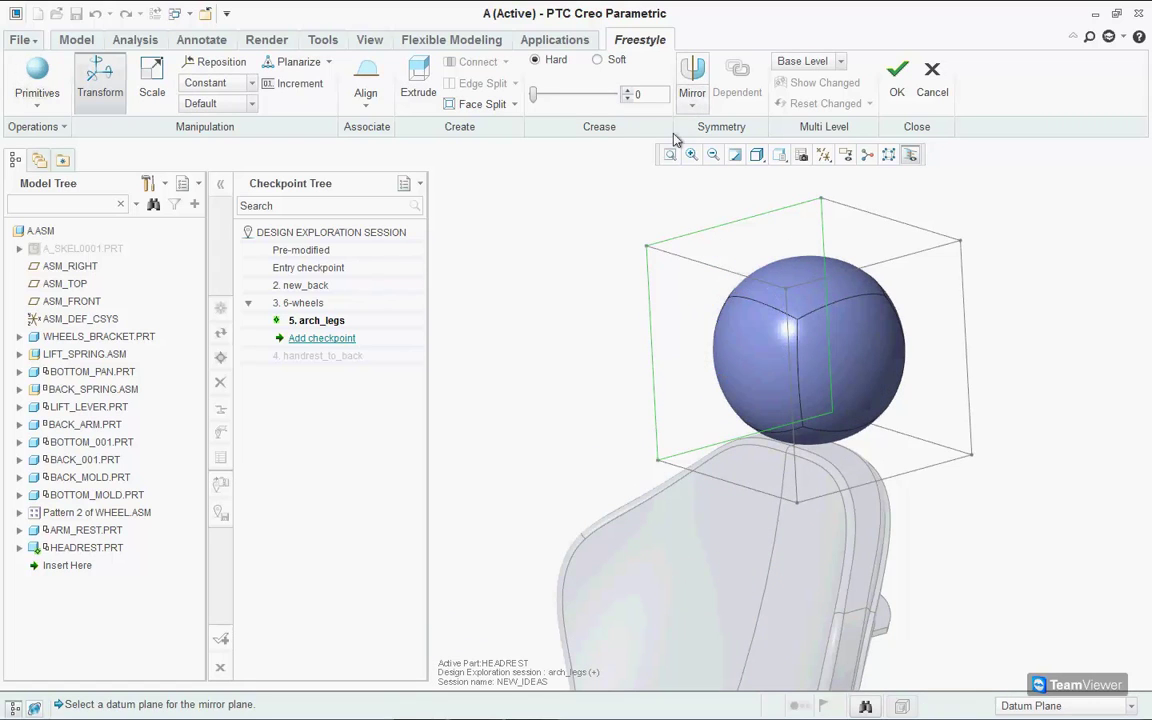
{"action": "left_click", "coordinate": [19, 548]}
{"action": "left_click", "coordinate": [73, 583]}
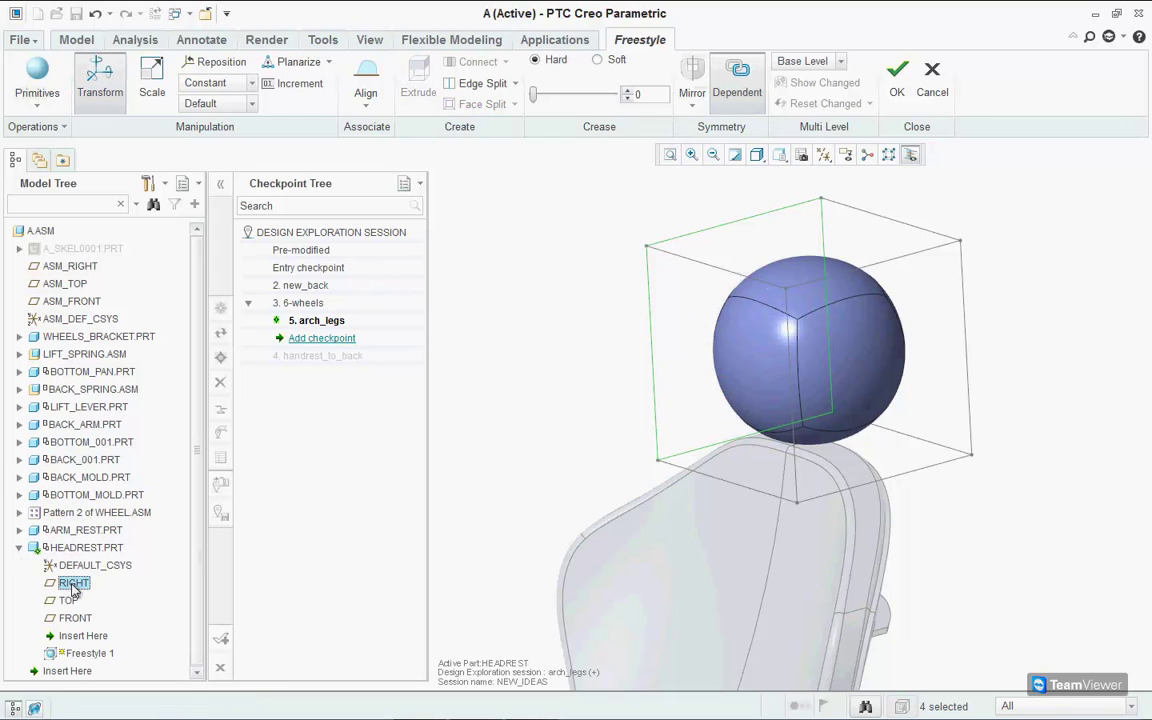
Move the sphere's front control face inward and tilt its lower end forward, and shift the lower rear edge forward
{"action": "left_click", "coordinate": [586, 424]}
{"action": "left_click", "coordinate": [762, 430]}
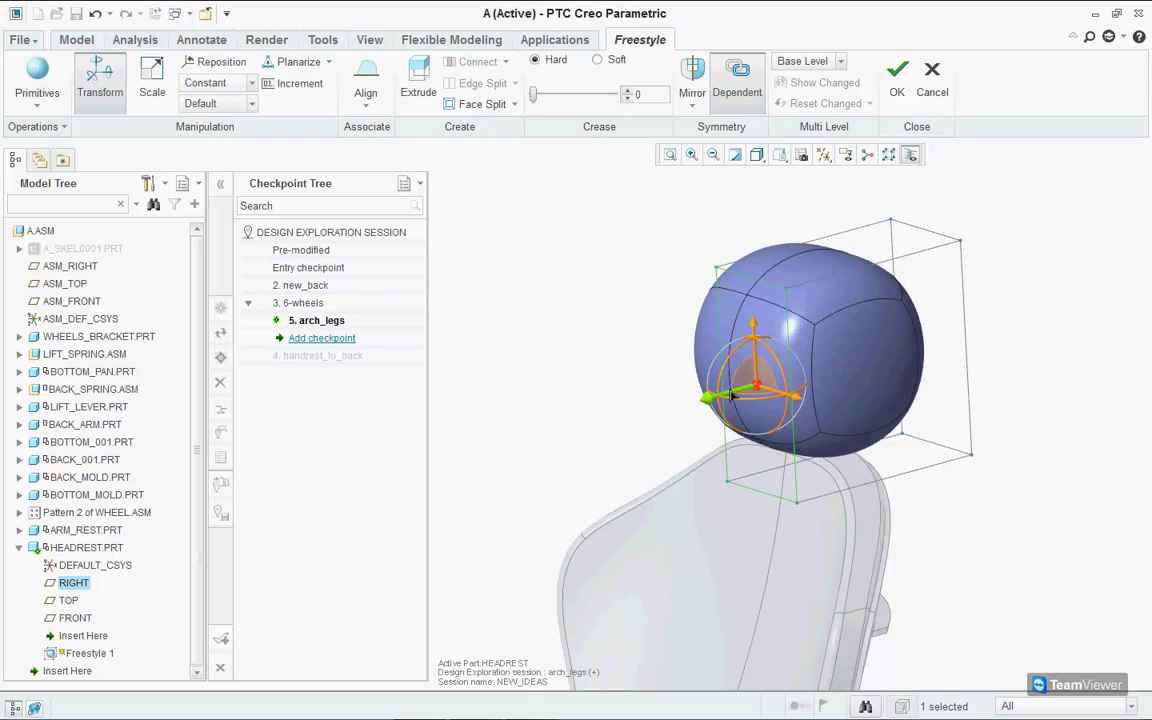
{"action": "left_click_drag", "start_coordinate": [715, 478], "coordinate": [737, 368]}
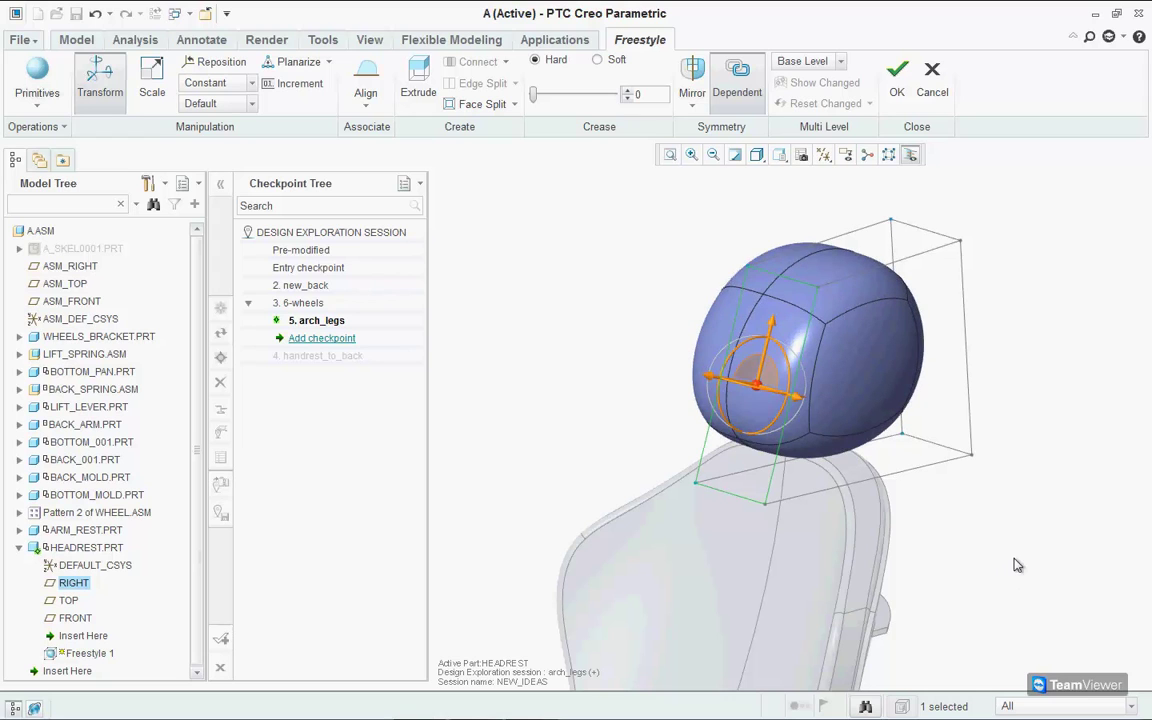
{"action": "left_click", "coordinate": [704, 260]}
{"action": "left_click", "coordinate": [931, 442]}
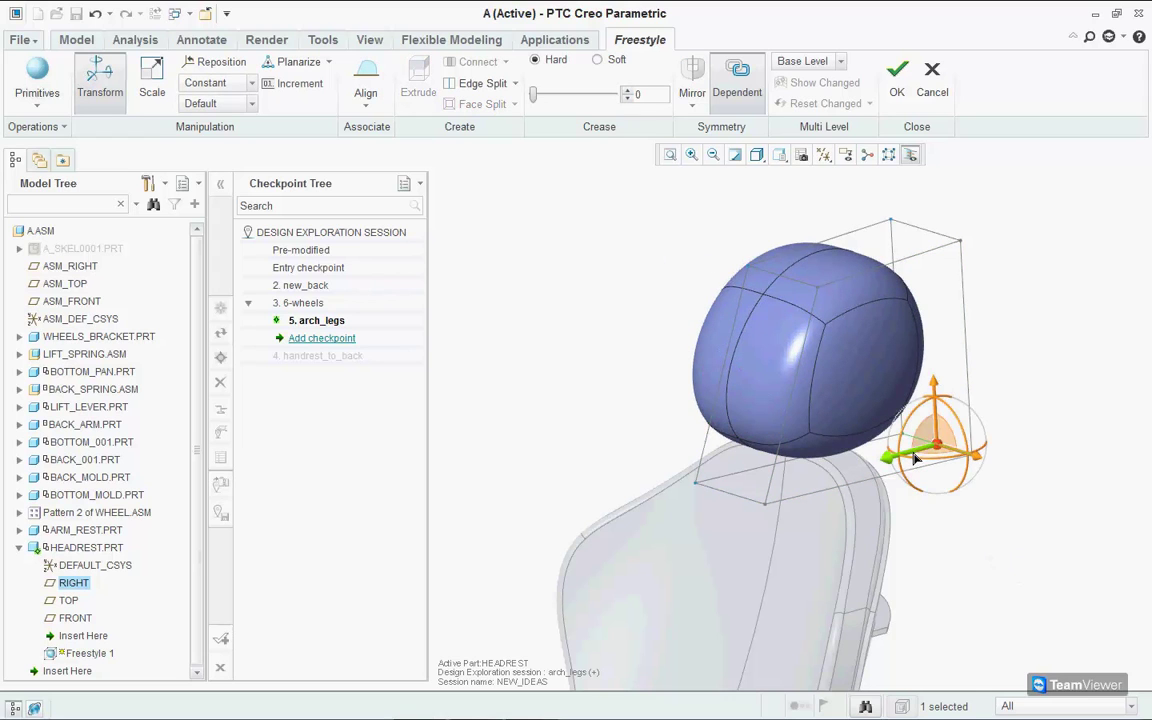
{"action": "left_click_drag", "start_coordinate": [893, 468], "coordinate": [898, 405]}
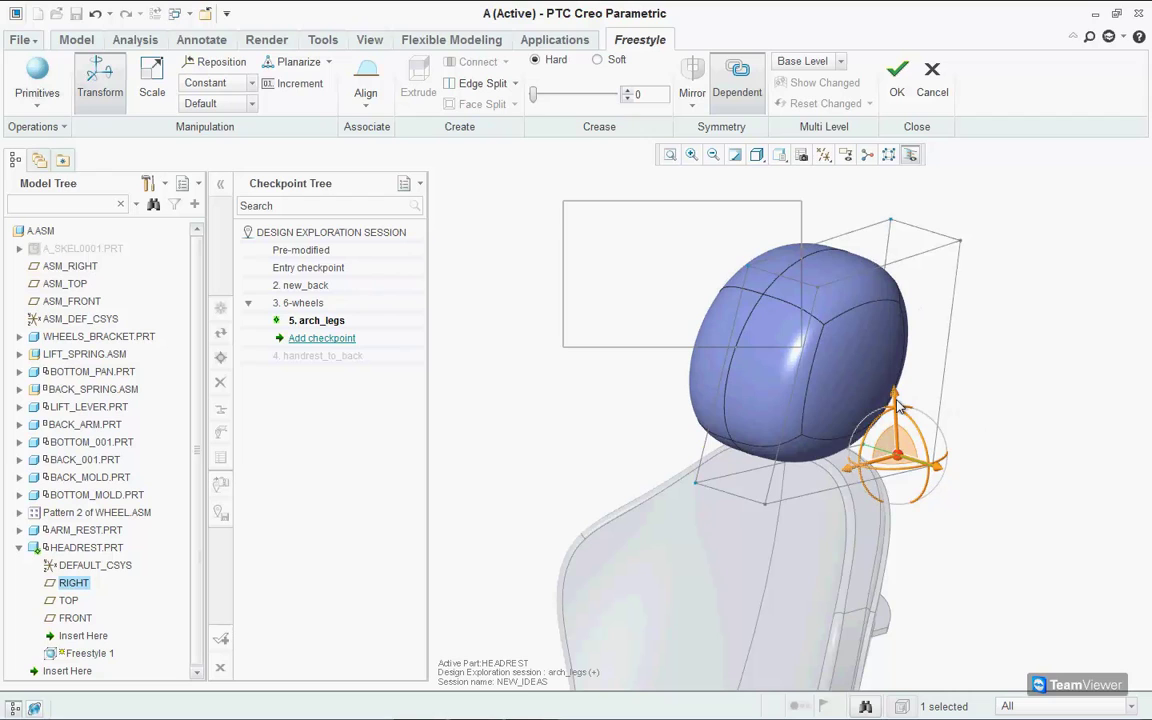
Move the whole Freestyle control mesh rearward over the top of the backrest
{"action": "key", "text": "ctrl+a"}
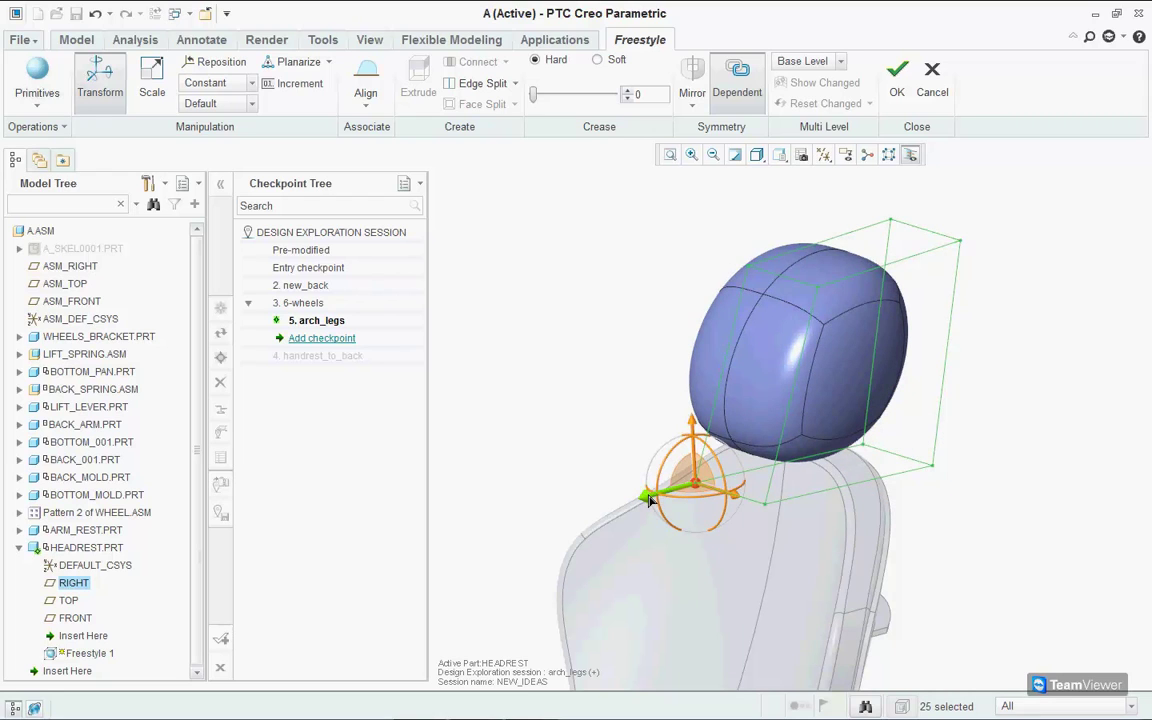
{"action": "left_click_drag", "start_coordinate": [650, 500], "coordinate": [979, 483]}
{"action": "left_click", "coordinate": [1003, 501]}
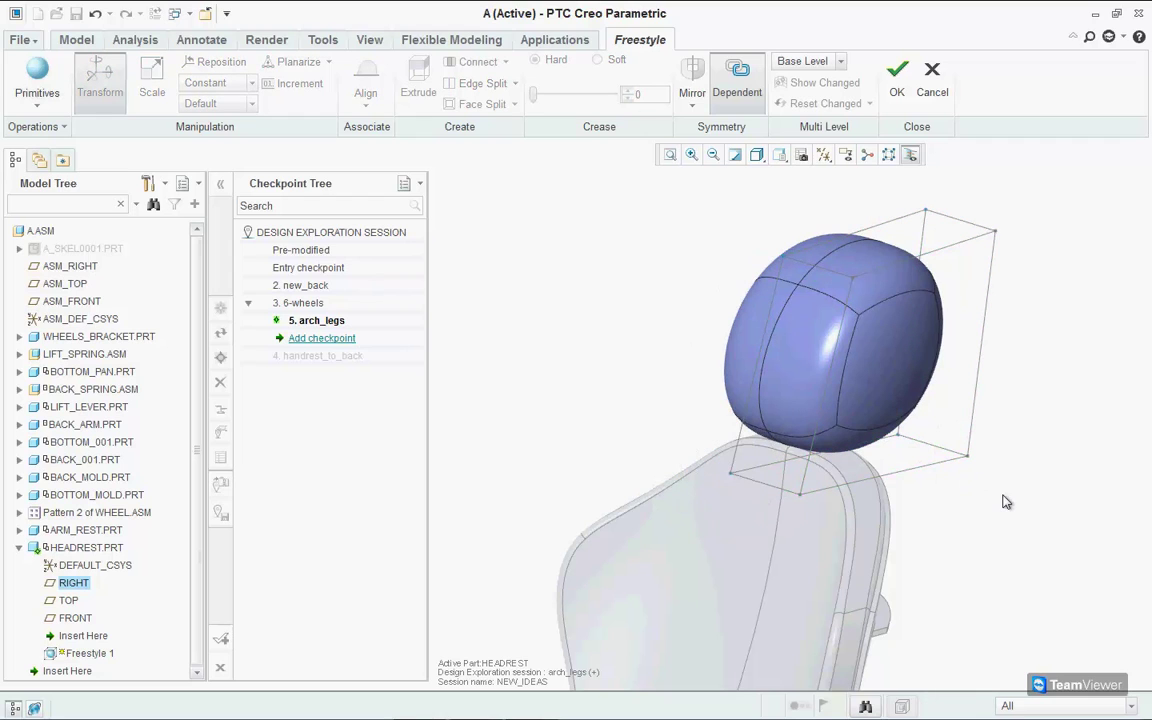
Use Edge Split on a vertical front edge and on the upper front edge to add mesh loops at mid-height and across the width
{"action": "left_click", "coordinate": [755, 391]}
{"action": "left_click", "coordinate": [478, 82]}
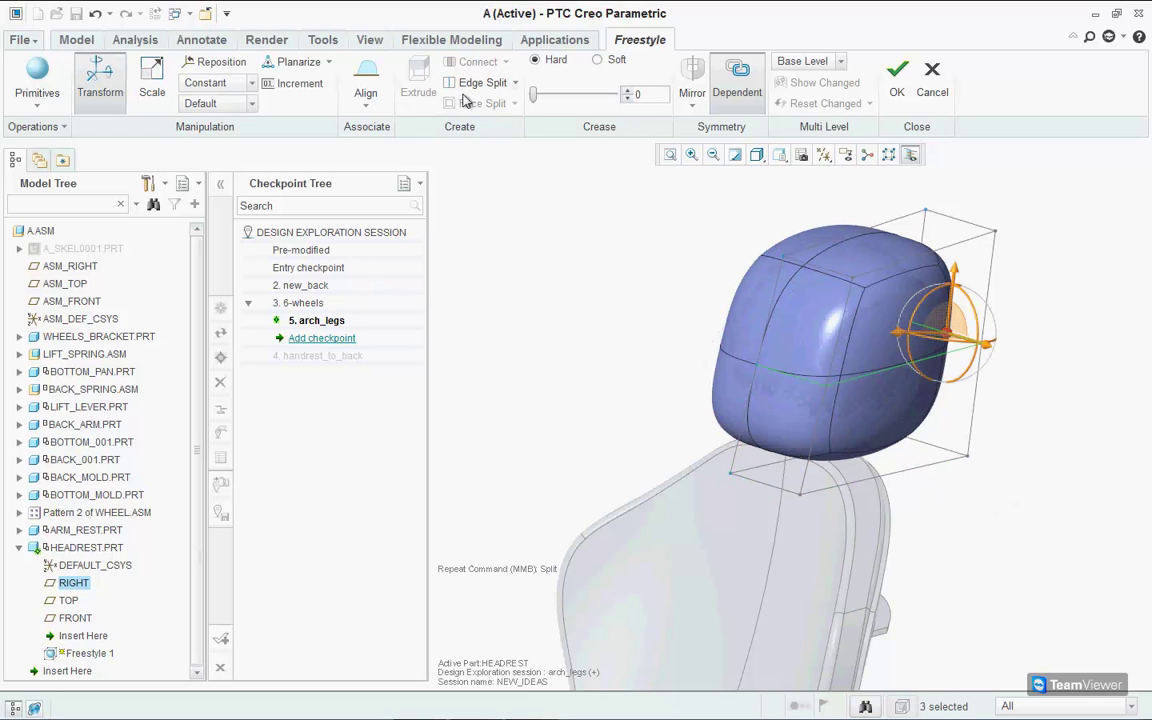
{"action": "left_click", "coordinate": [638, 316]}
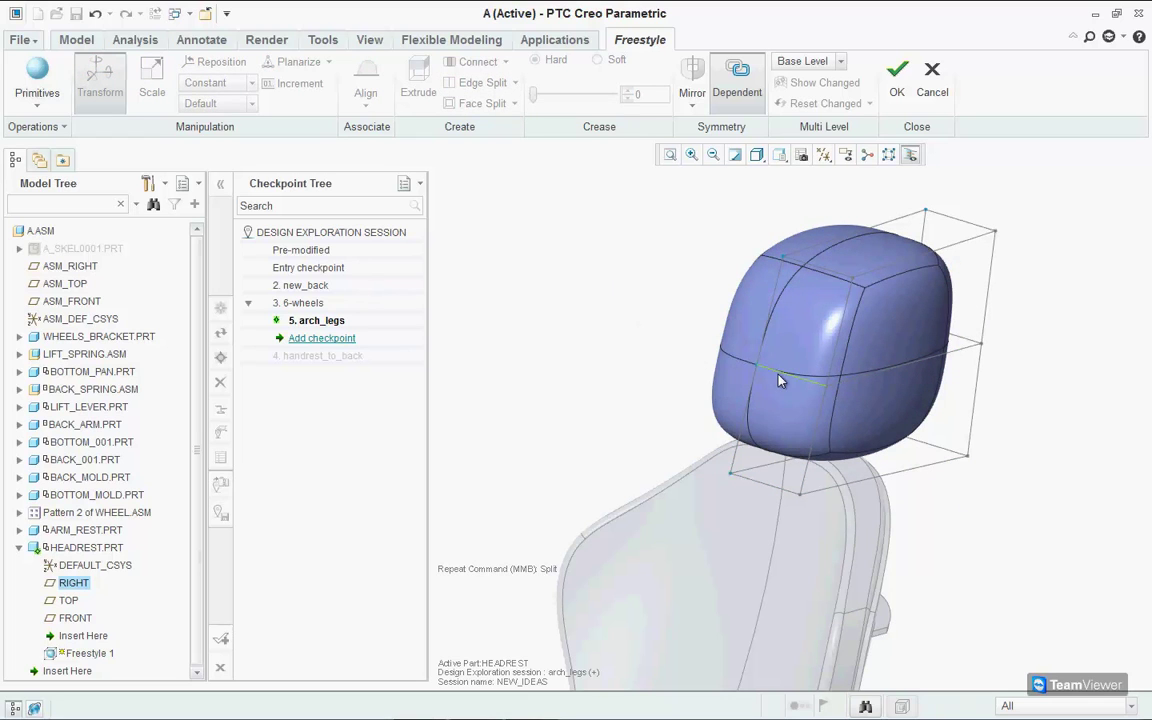
{"action": "left_click", "coordinate": [754, 392]}
{"action": "left_click", "coordinate": [811, 276]}
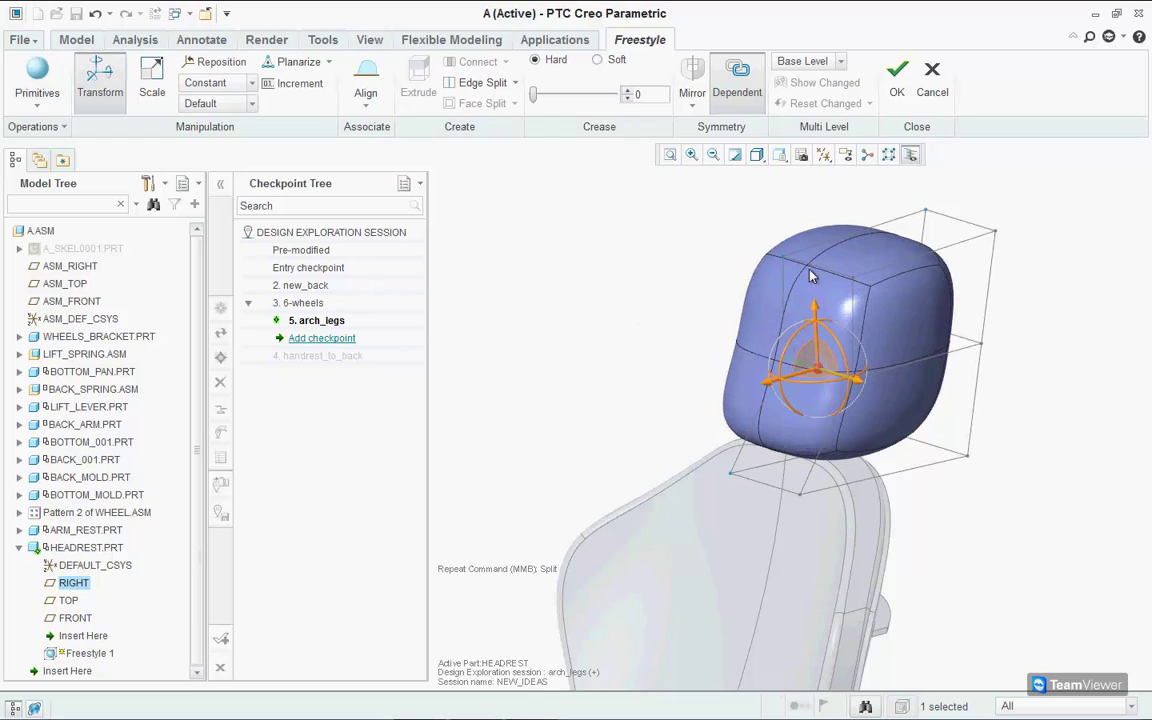
{"action": "left_click", "coordinate": [818, 272]}
{"action": "left_click", "coordinate": [478, 82]}
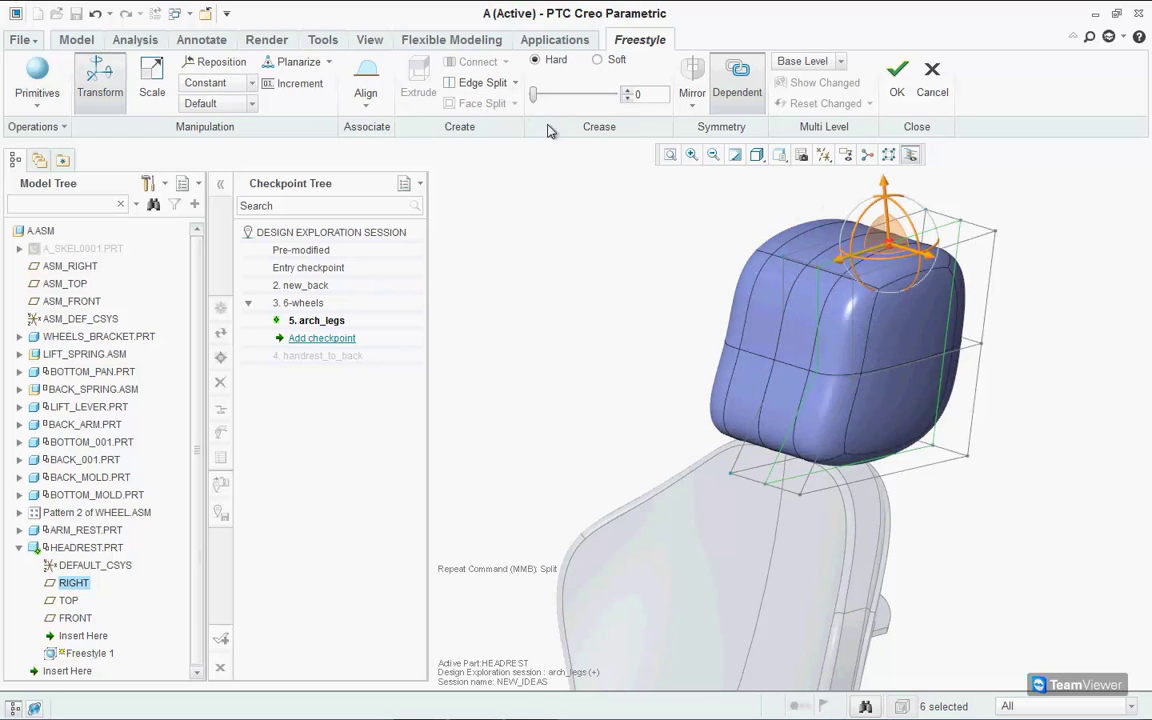
Widen the headrest by pulling the side's mid-height edge and its front vertex outward, and accept the Freestyle feature
{"action": "left_click", "coordinate": [968, 380]}
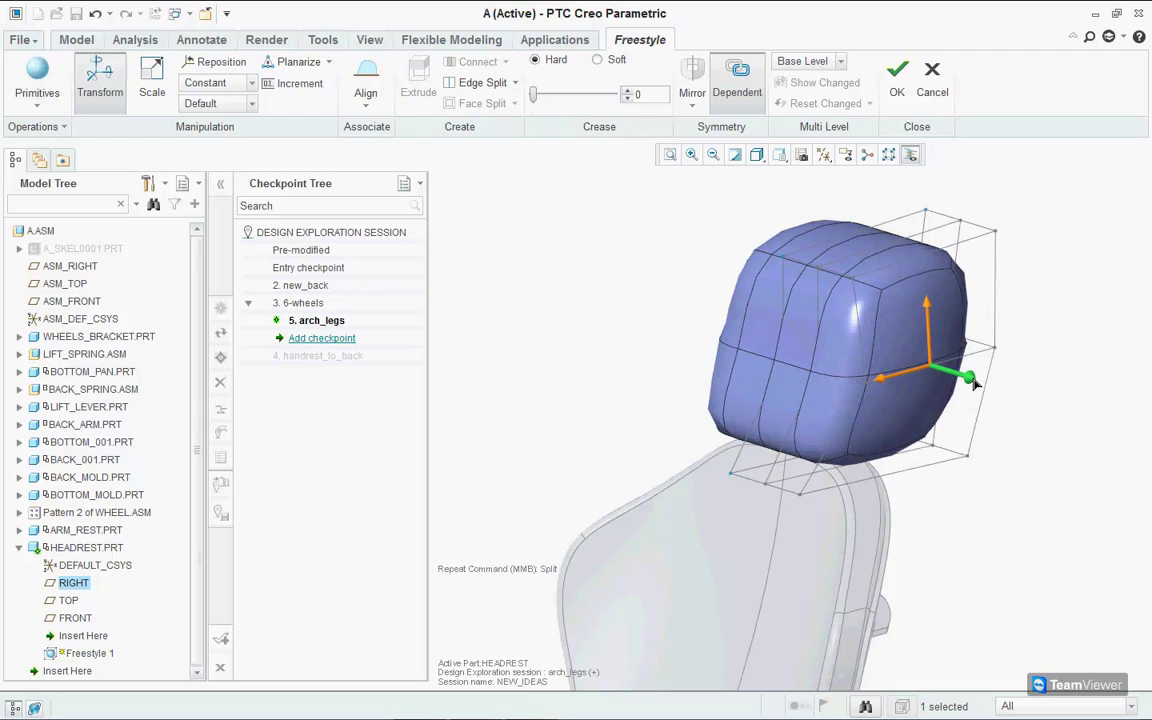
{"action": "left_click_drag", "start_coordinate": [975, 383], "coordinate": [878, 392]}
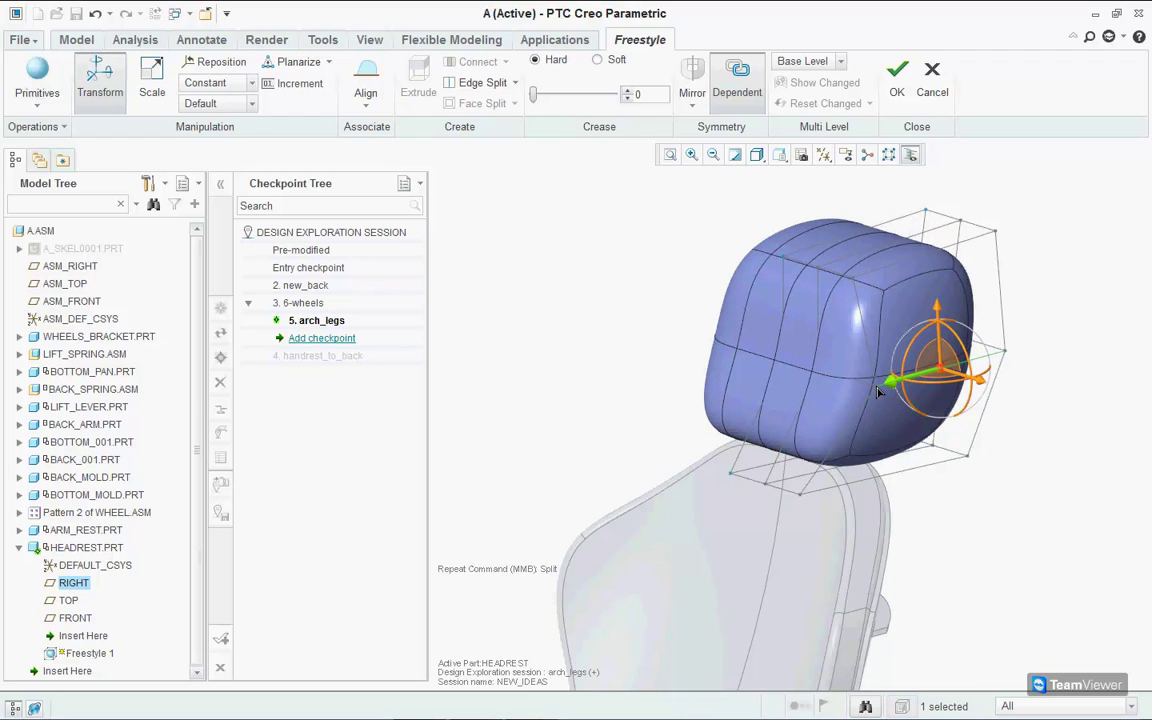
{"action": "left_click", "coordinate": [930, 418]}
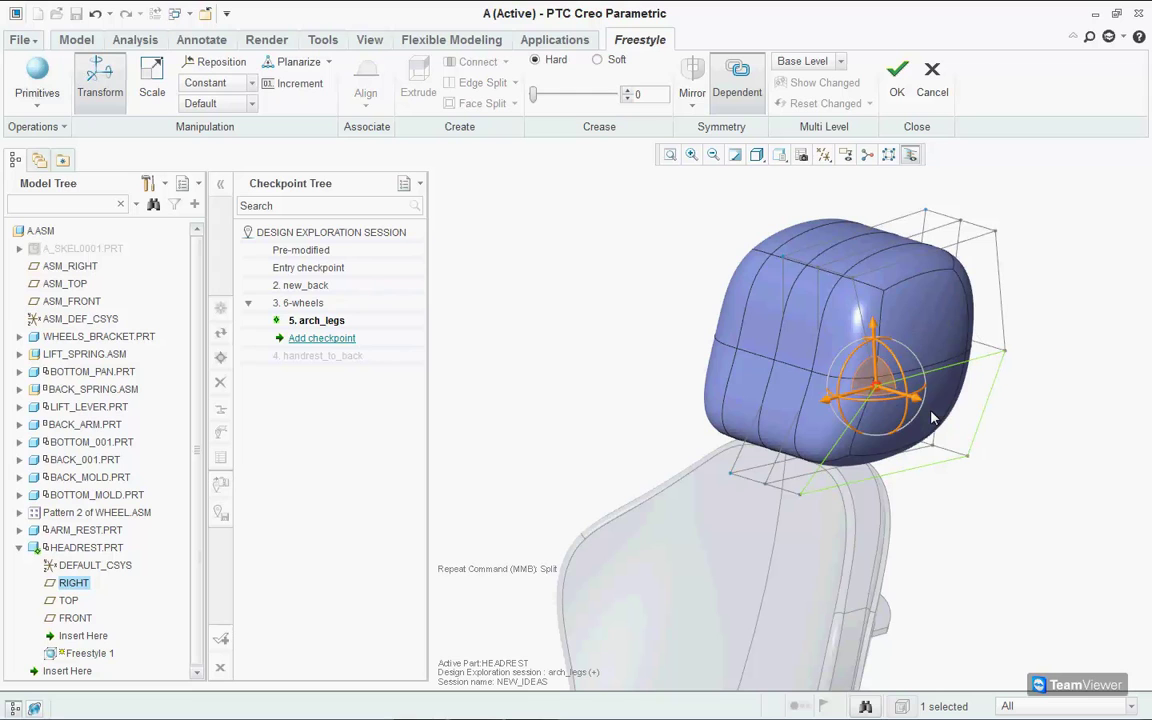
{"action": "left_click", "coordinate": [995, 524]}
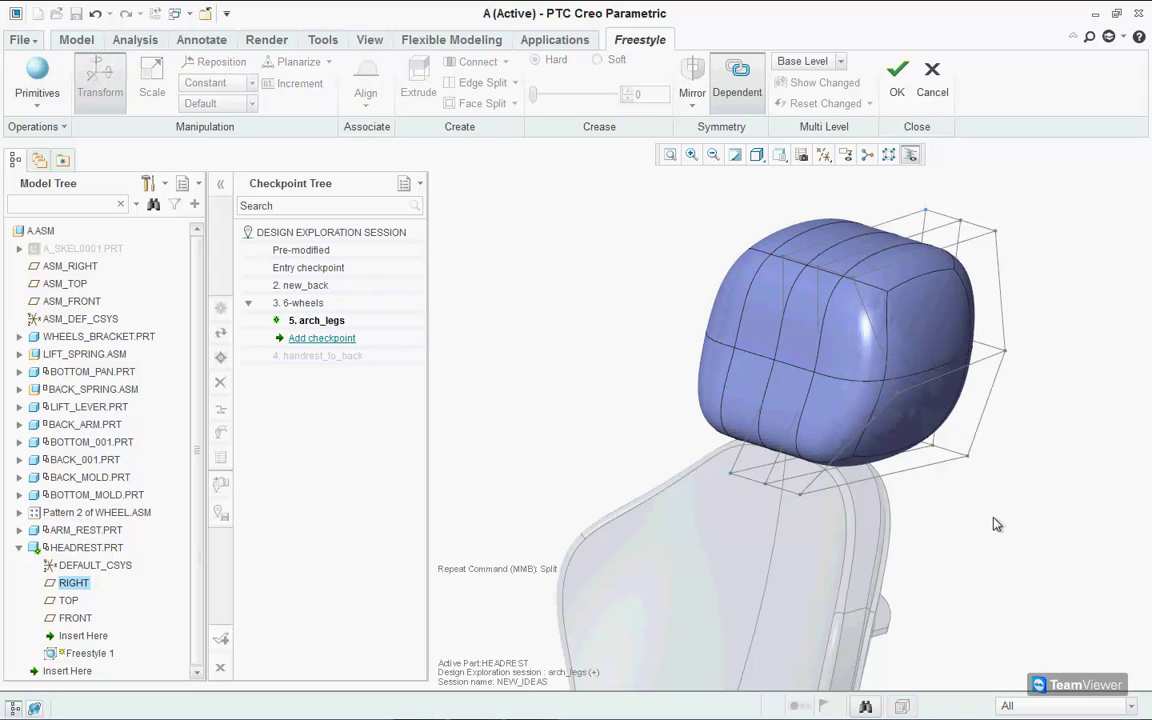
{"action": "left_click", "coordinate": [897, 78]}
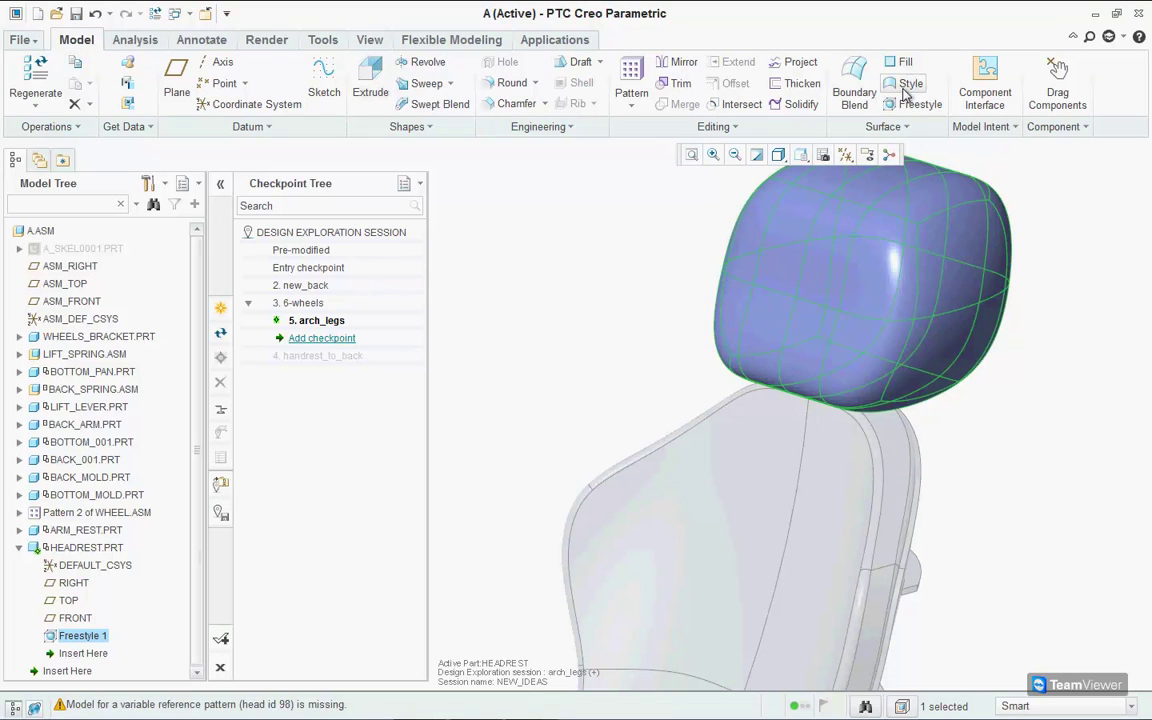
Add a design exploration checkpoint named headrest_concept_a under arch_legs
{"action": "left_click", "coordinate": [316, 338]}
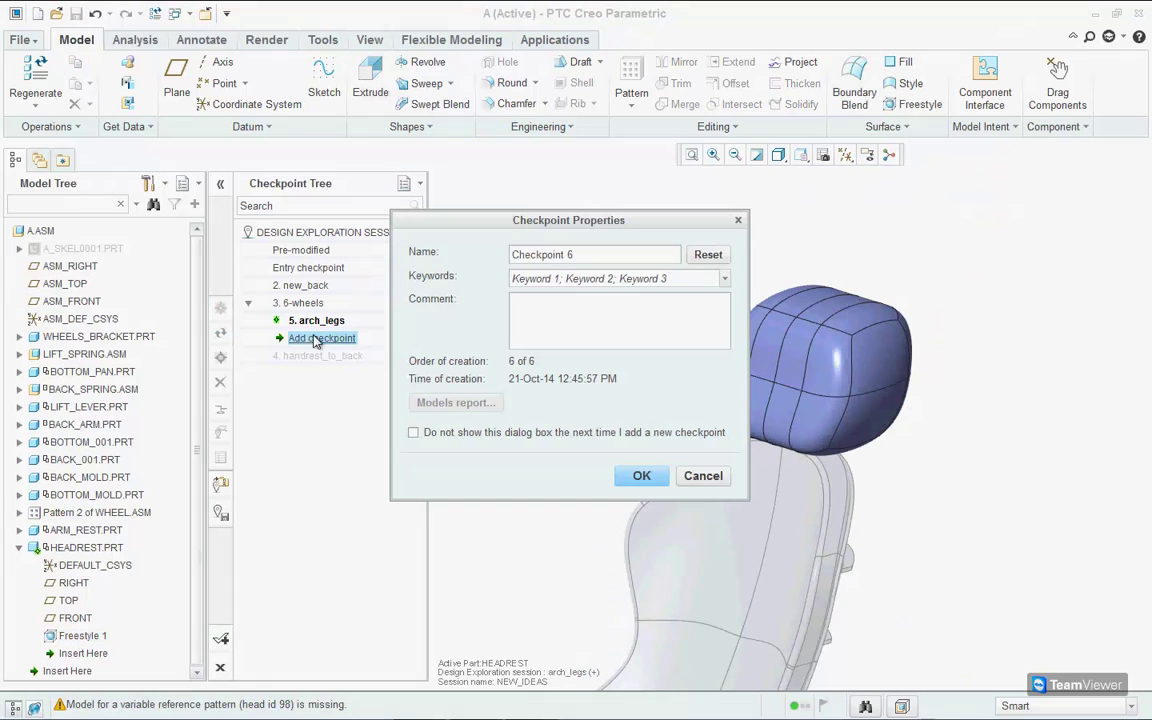
{"action": "left_click_drag", "start_coordinate": [575, 255], "coordinate": [516, 254]}
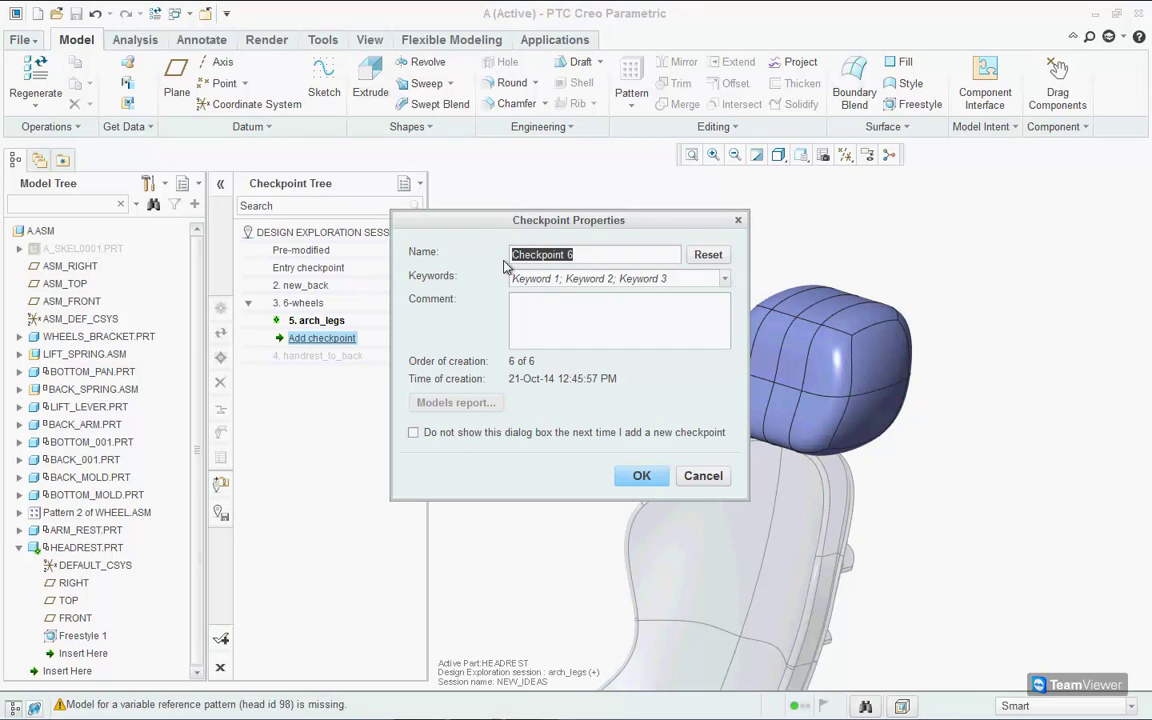
{"action": "type", "text": "he"}
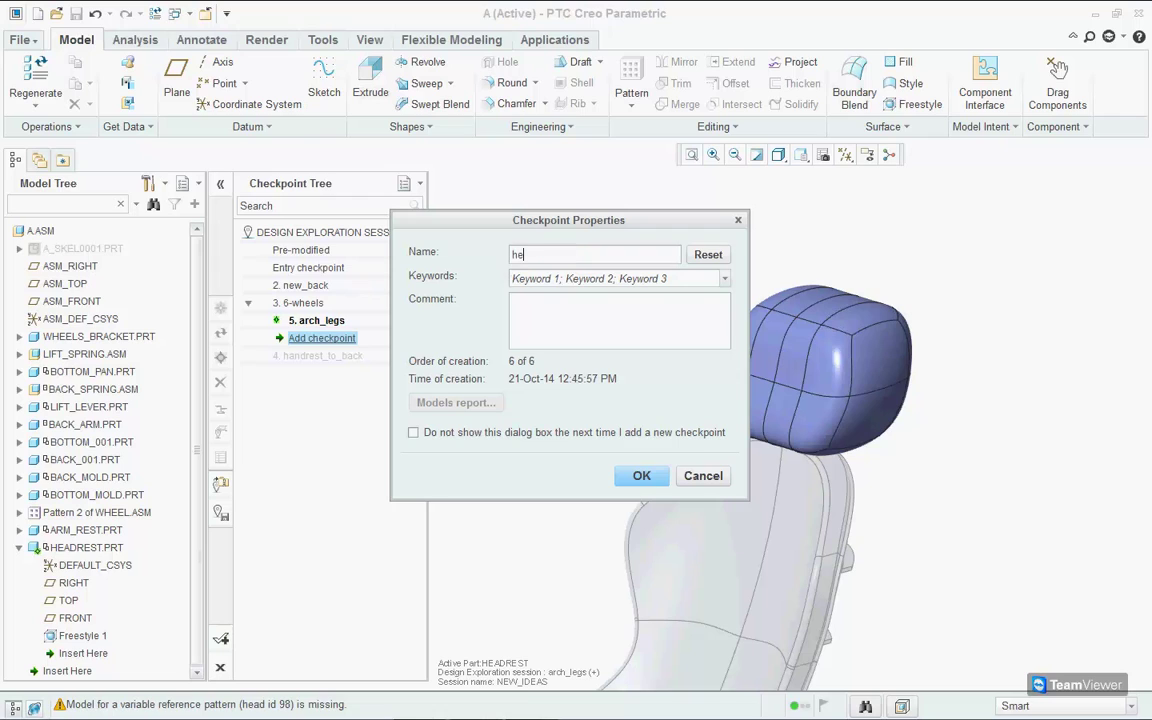
{"action": "type", "text": "adrest_concept_a"}
{"action": "left_click", "coordinate": [638, 477]}
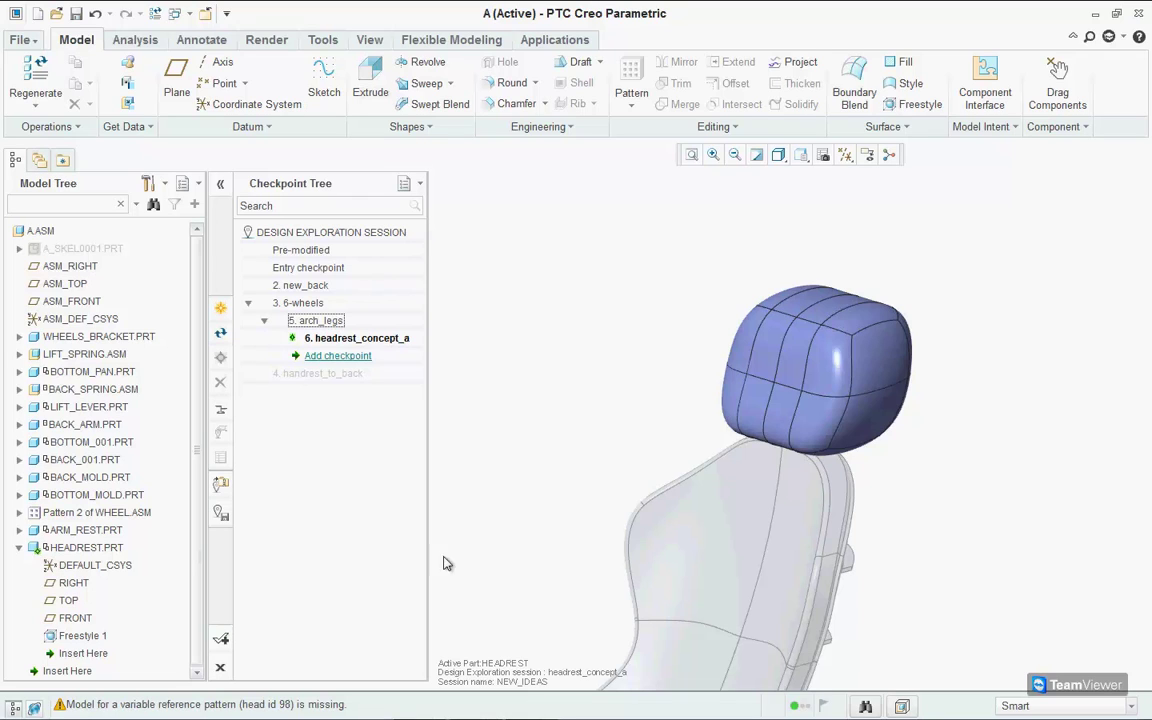
Reopen Freestyle 1 for editing and apply a soft crease of 100 to the boundary edges of the headrest's front face
{"action": "right_click", "coordinate": [104, 636]}
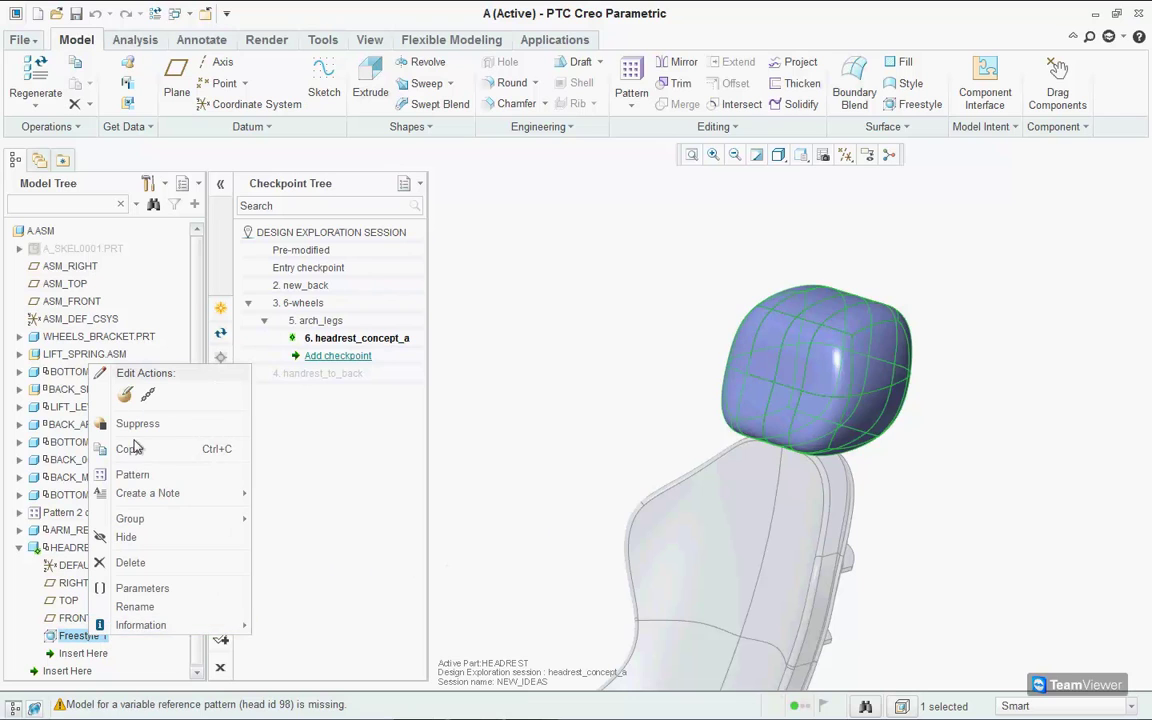
{"action": "left_click", "coordinate": [125, 394]}
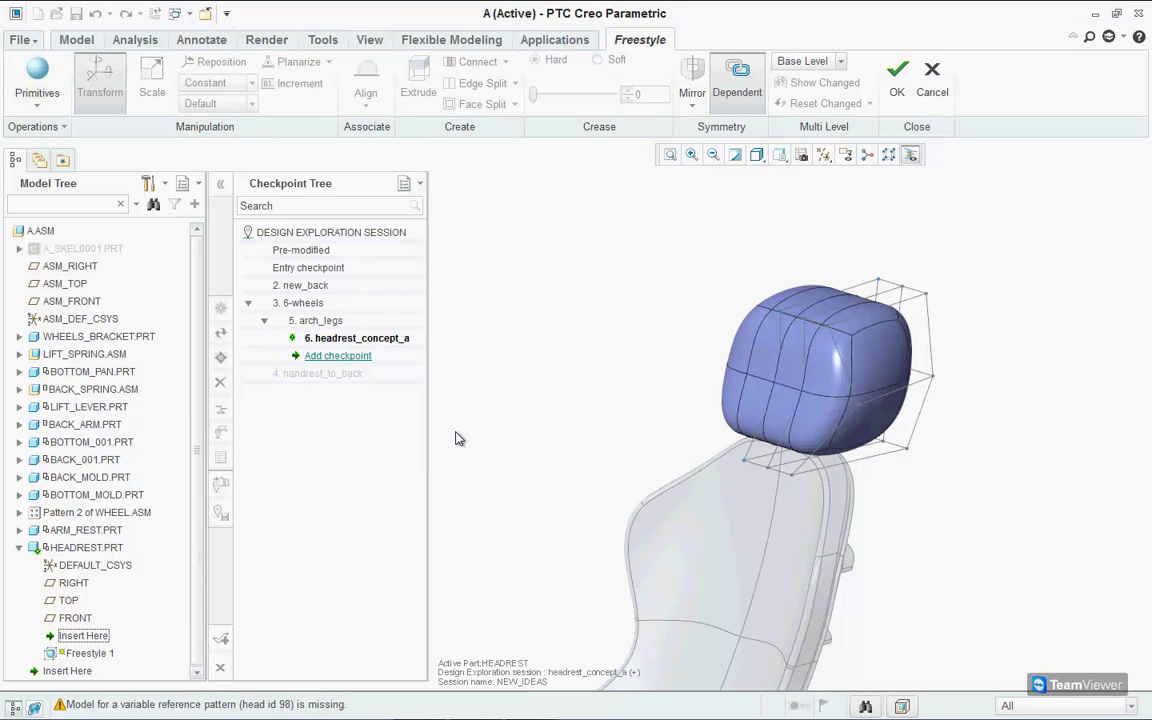
{"action": "scroll", "coordinate": [749, 289], "scroll_direction": "up", "scroll_amount": 4}
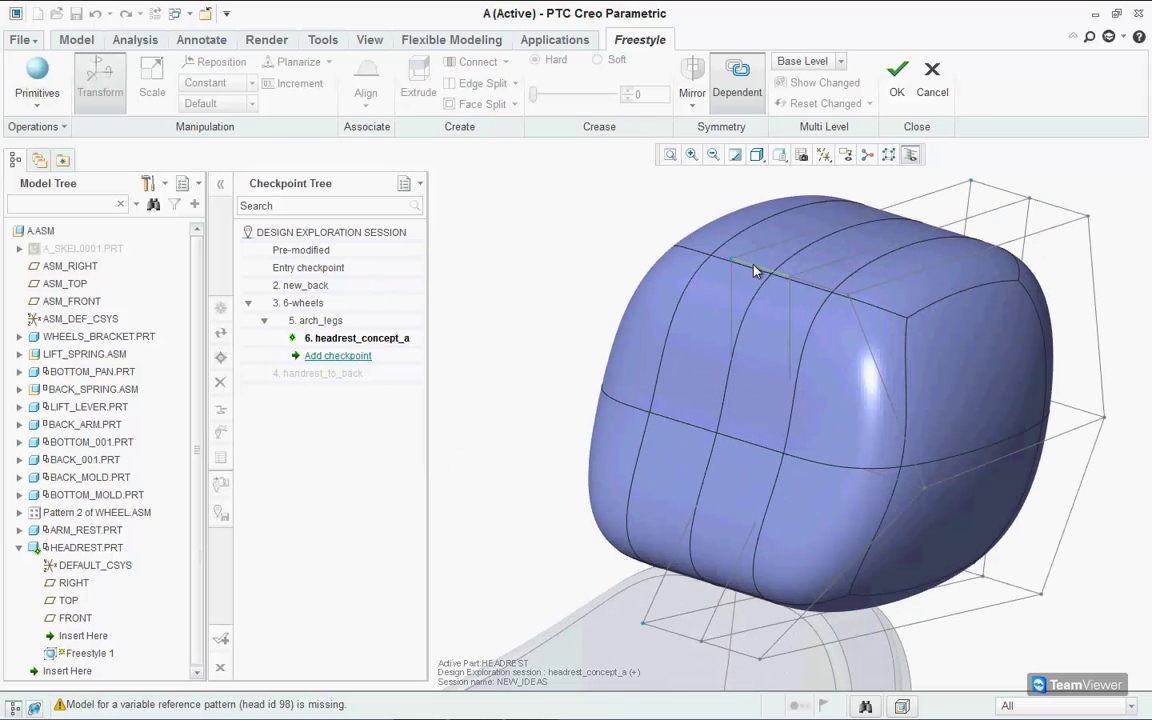
{"action": "left_click", "coordinate": [755, 270]}
{"action": "left_click", "coordinate": [850, 294], "text": "ctrl"}
{"action": "left_click", "coordinate": [920, 485], "text": "ctrl"}
{"action": "left_click", "coordinate": [805, 614], "text": "ctrl"}
{"action": "left_click", "coordinate": [759, 657], "text": "ctrl"}
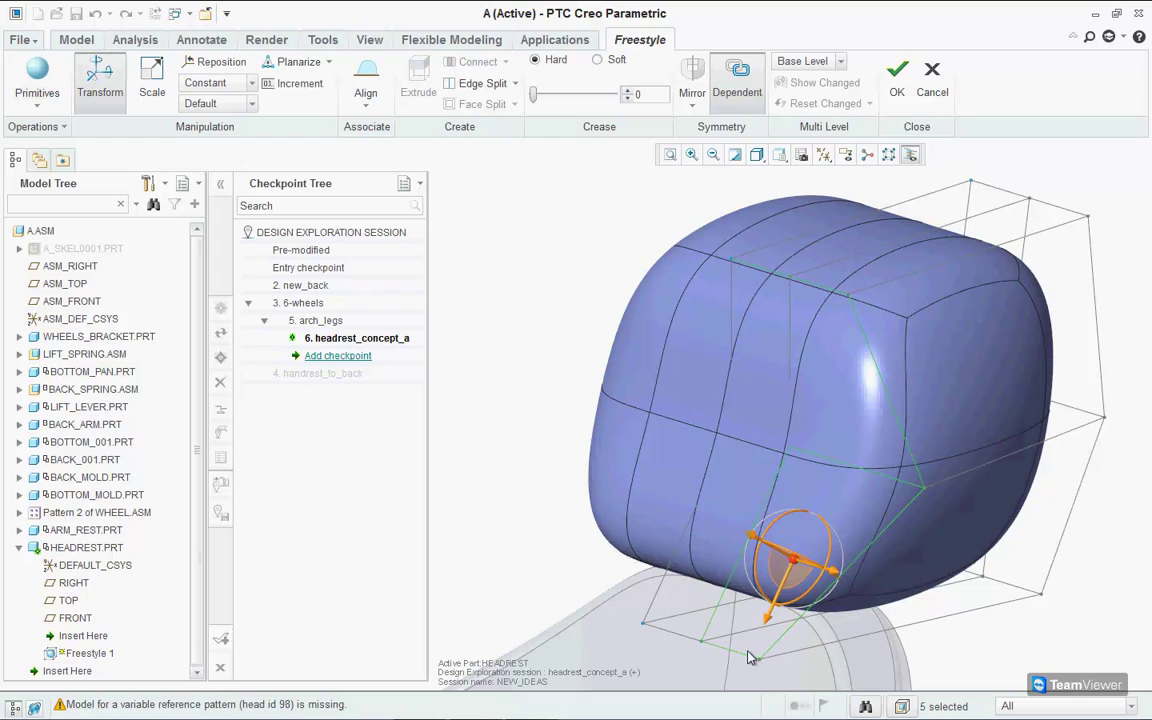
{"action": "left_click", "coordinate": [754, 651], "text": "ctrl"}
{"action": "left_click", "coordinate": [703, 640], "text": "ctrl"}
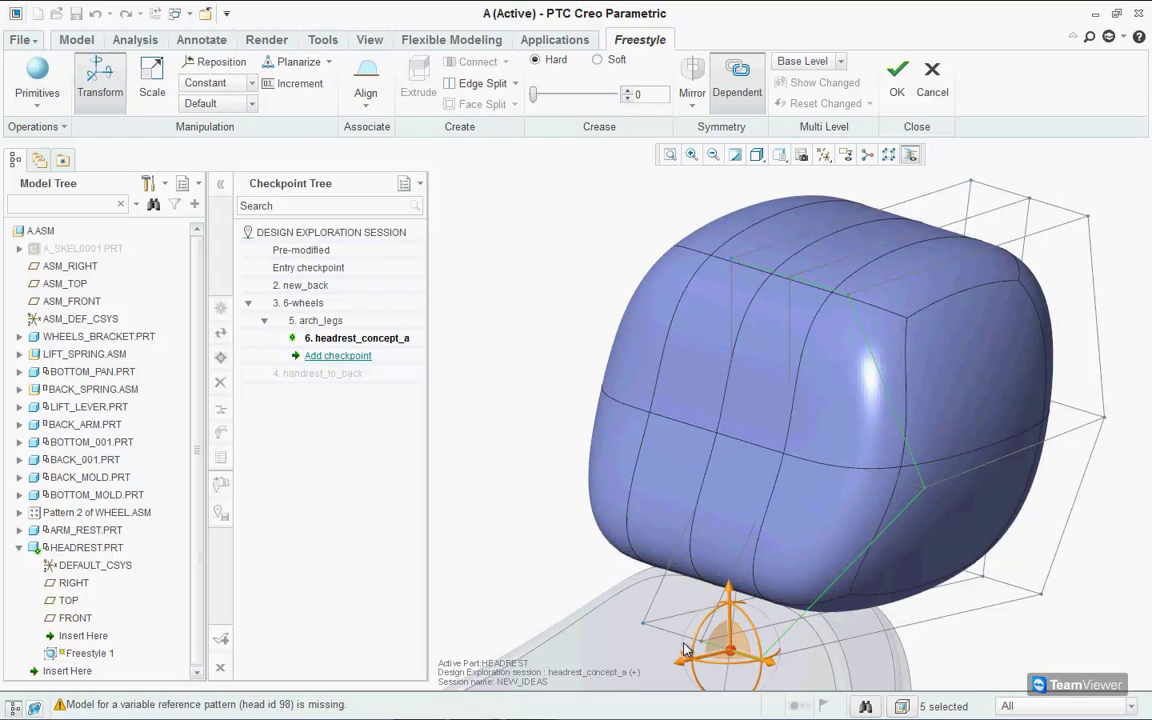
{"action": "left_click", "coordinate": [607, 571], "text": "ctrl"}
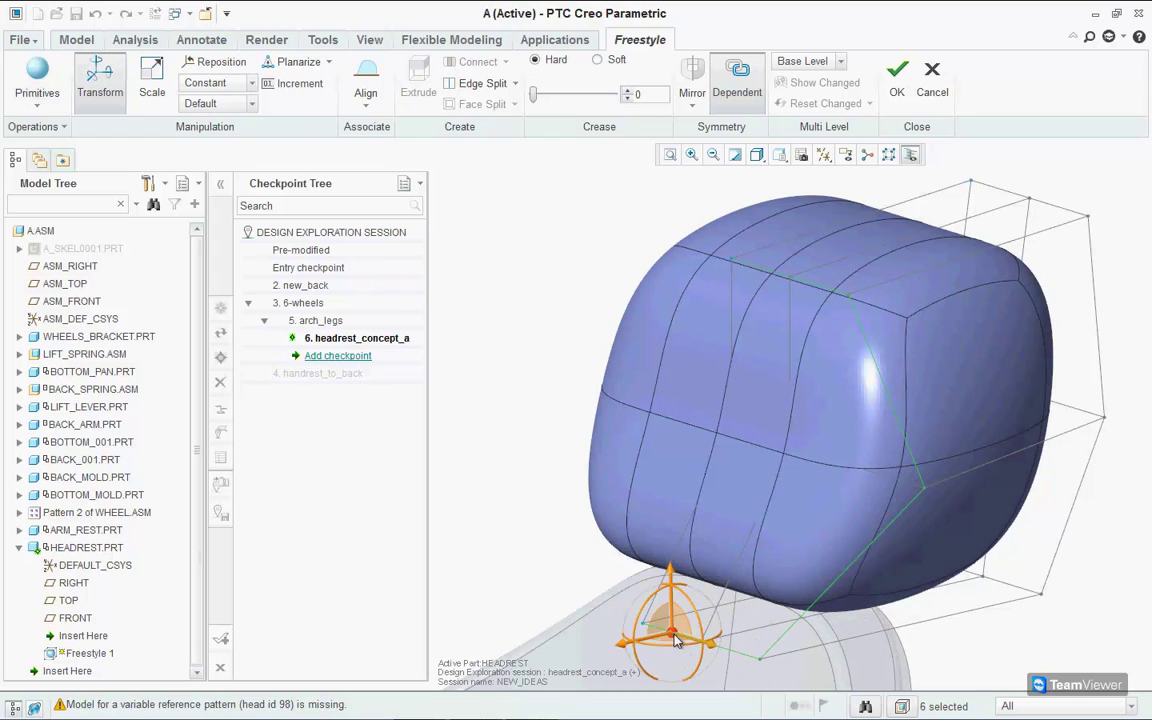
{"action": "right_click", "coordinate": [548, 535]}
{"action": "left_click", "coordinate": [575, 541]}
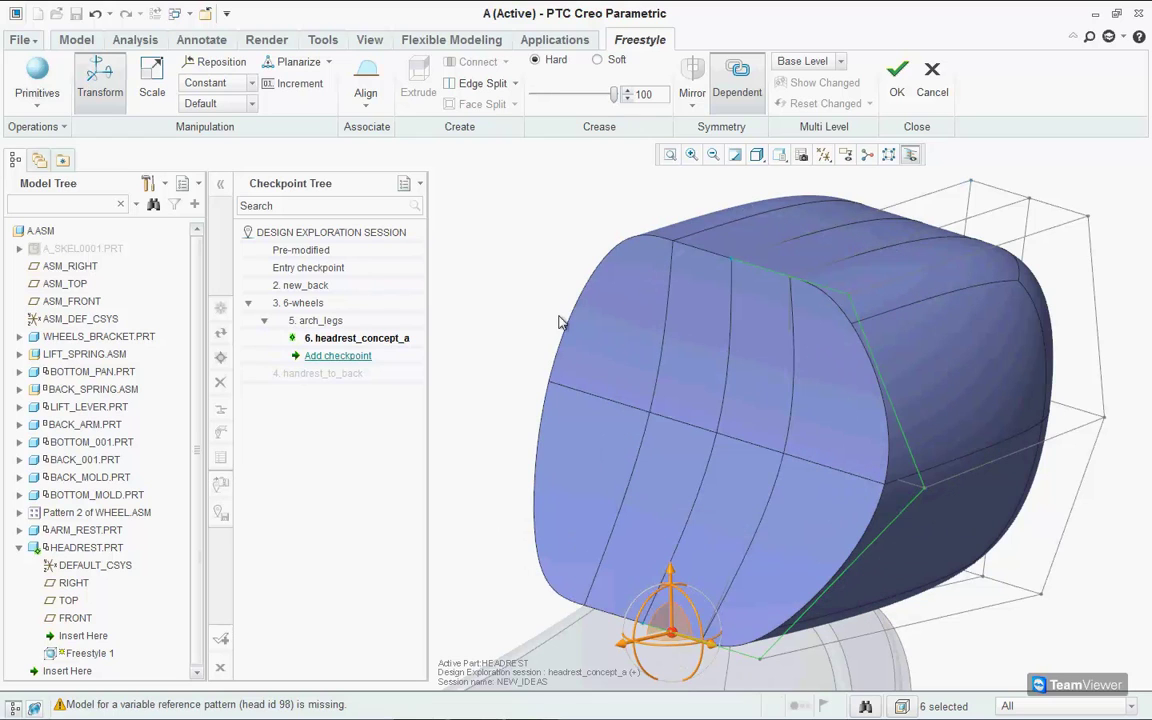
{"action": "left_click", "coordinate": [597, 59]}
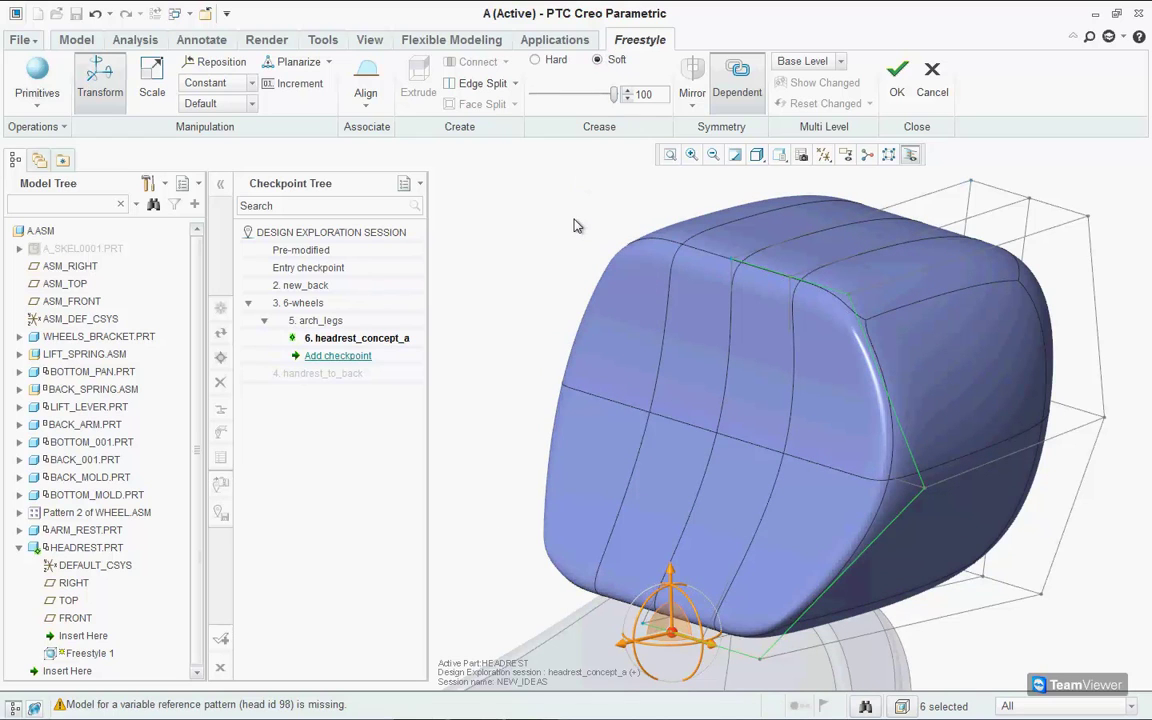
Push the centre of the front face's lower edge rearward to hollow the headrest's underside above the backrest
{"action": "key", "text": "Escape"}
{"action": "left_click", "coordinate": [644, 628]}
{"action": "left_click", "coordinate": [670, 657], "text": "ctrl"}
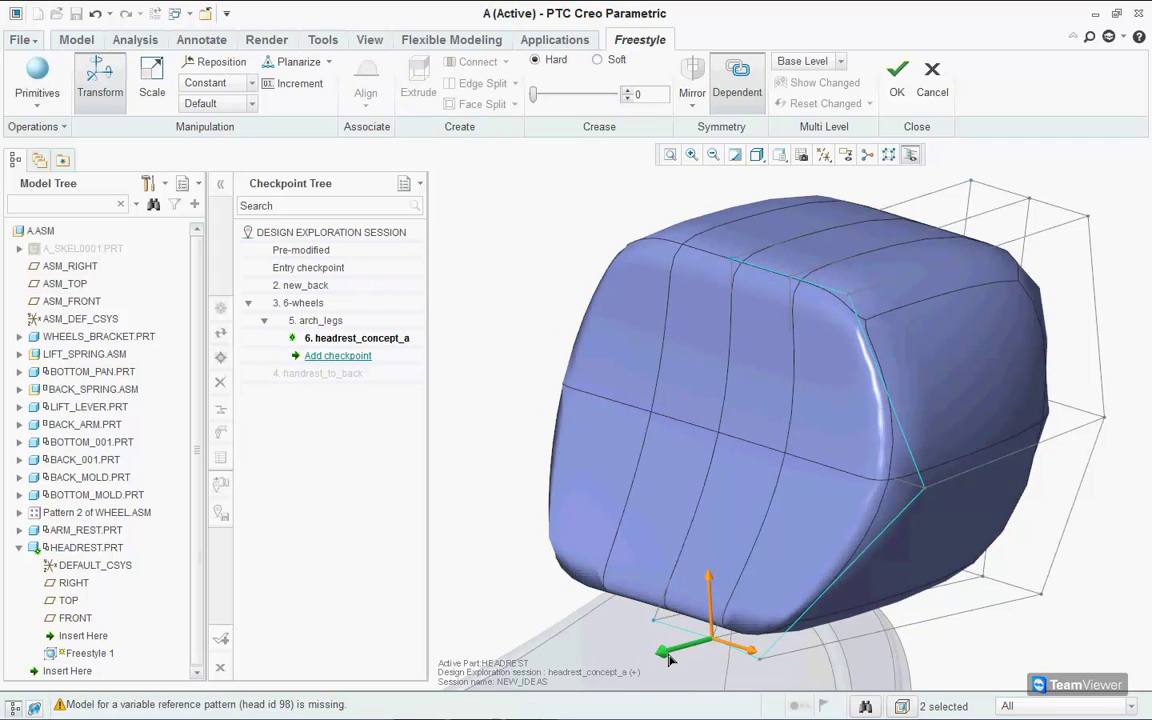
{"action": "left_click_drag", "start_coordinate": [670, 657], "coordinate": [690, 645]}
Pull the mid-height vertex on the front face's side outward to widen the headrest
{"action": "middle_click_drag", "start_coordinate": [690, 645], "coordinate": [522, 399]}
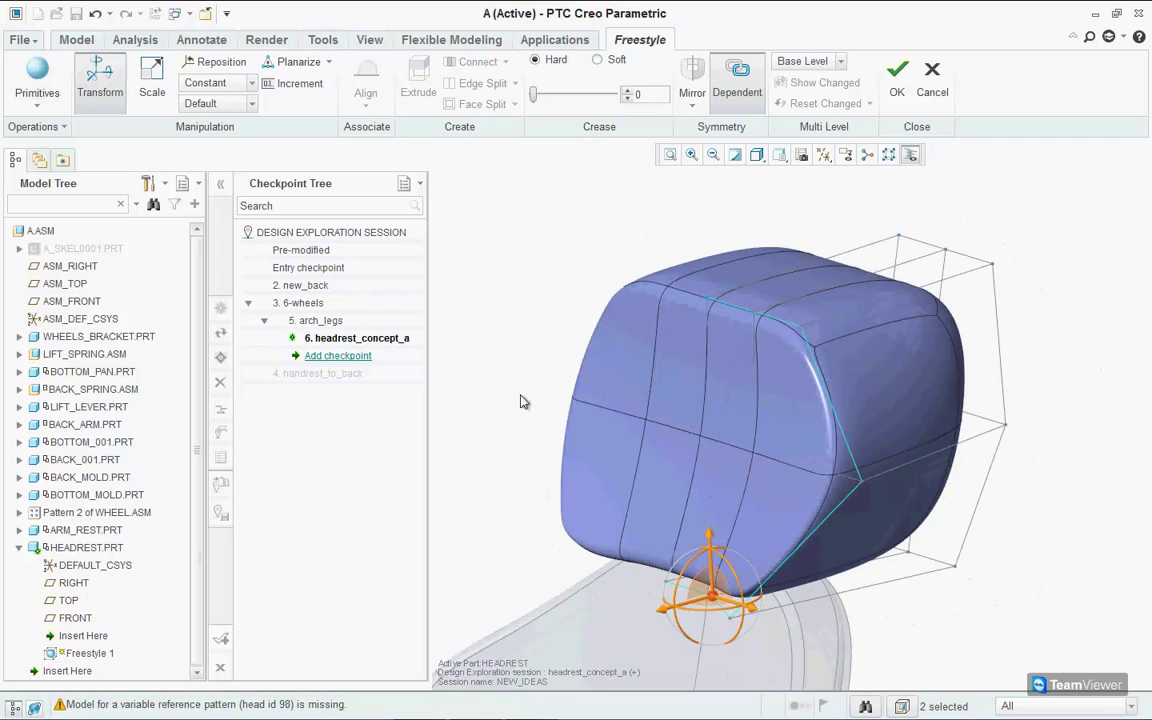
{"action": "left_click", "coordinate": [520, 401]}
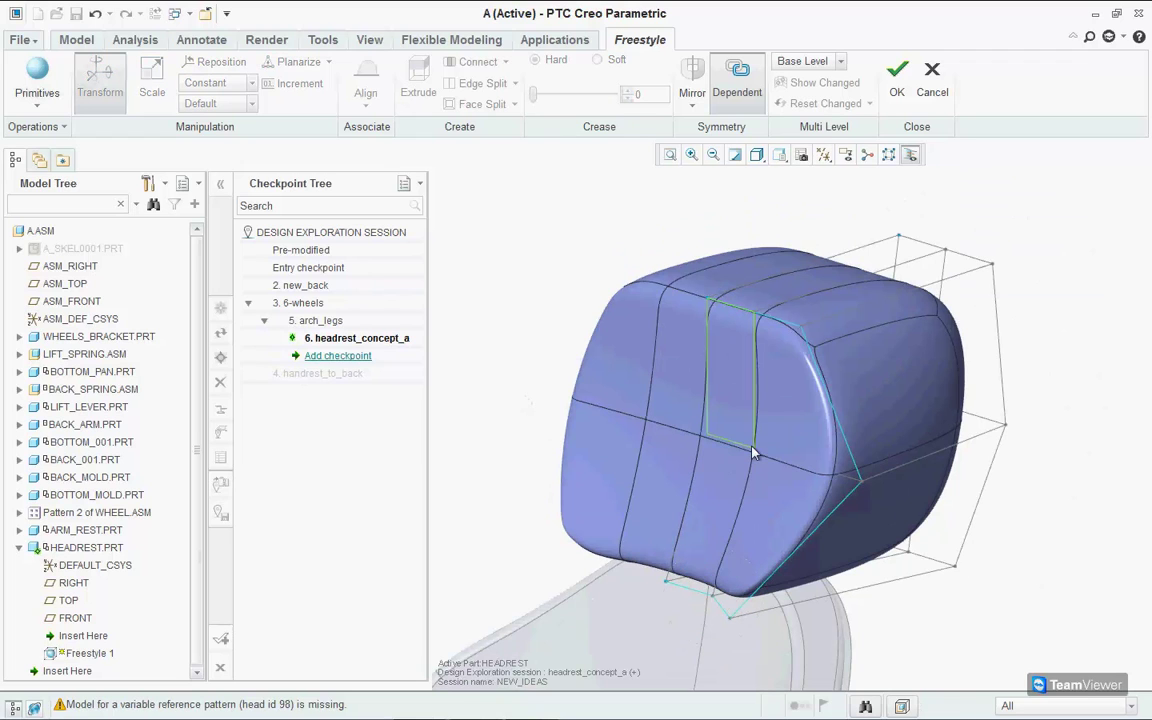
{"action": "left_click", "coordinate": [860, 481]}
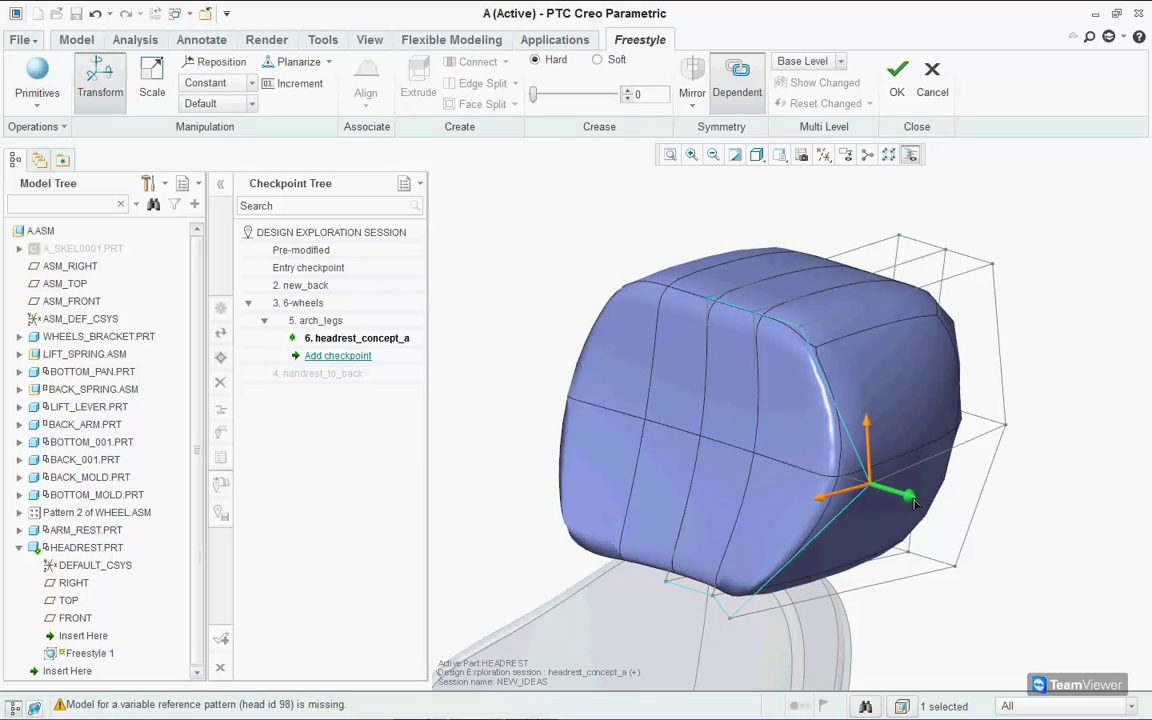
{"action": "left_click_drag", "start_coordinate": [913, 503], "coordinate": [818, 437]}
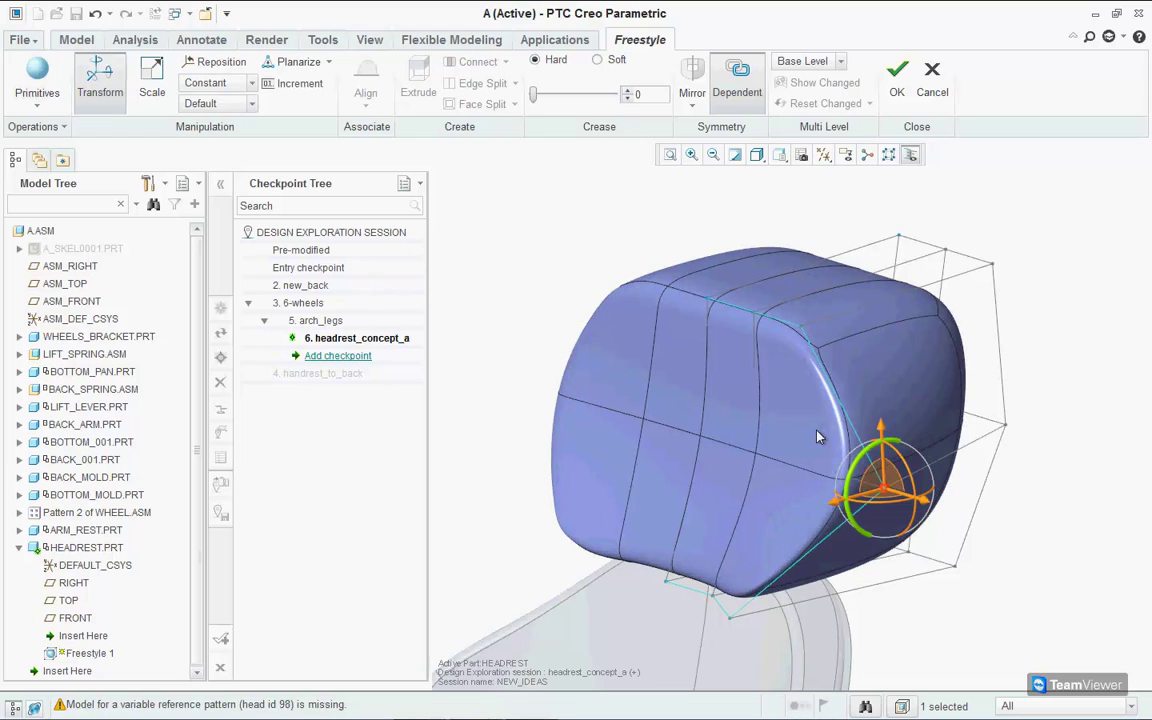
Connect the upper outer front face with its opposite rear face to open a mirrored through-hole on each side of the headrest
{"action": "left_click", "coordinate": [800, 378]}
{"action": "left_click", "coordinate": [985, 338], "text": "ctrl"}
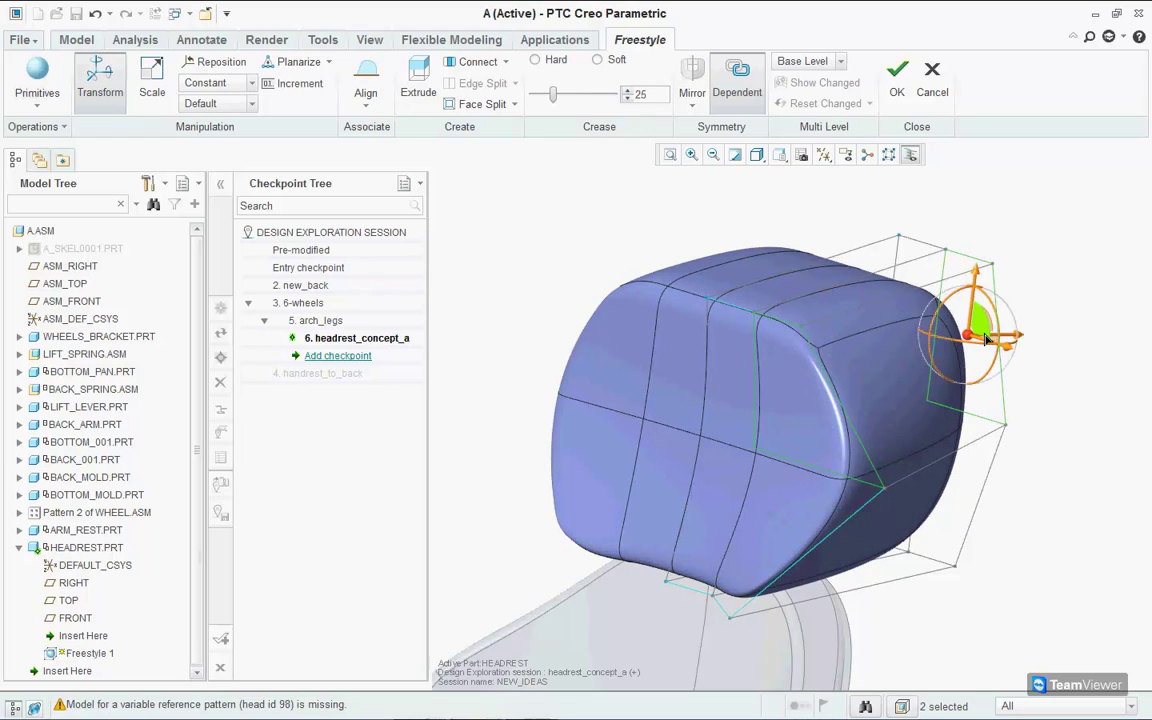
{"action": "right_click", "coordinate": [1028, 386]}
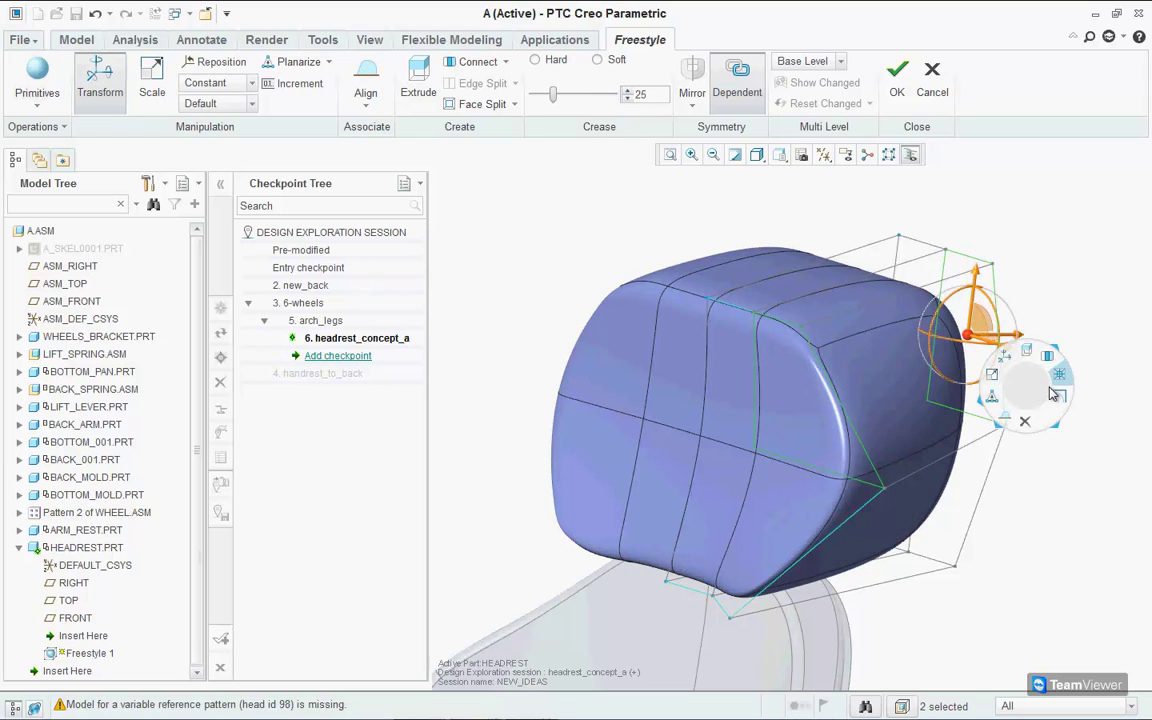
{"action": "left_click", "coordinate": [1059, 379]}
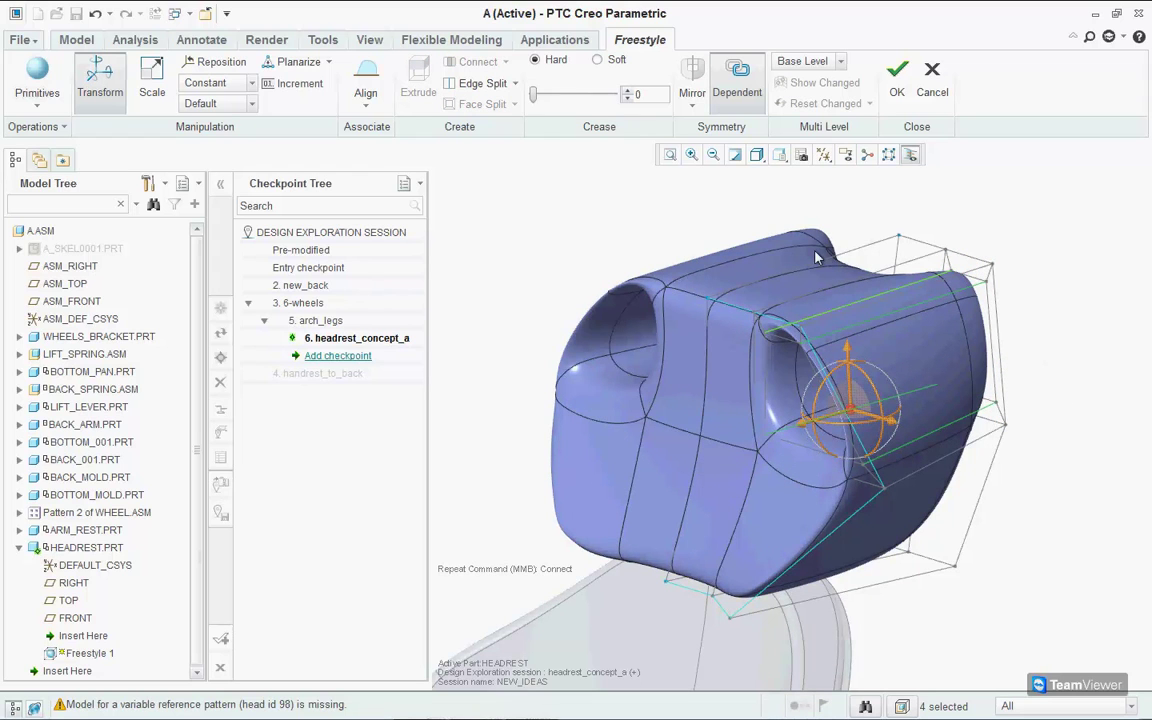
Accept the freestyle changes and save the headrest with through-holes as a new checkpoint named headrest_concept_b
{"action": "left_click", "coordinate": [897, 80]}
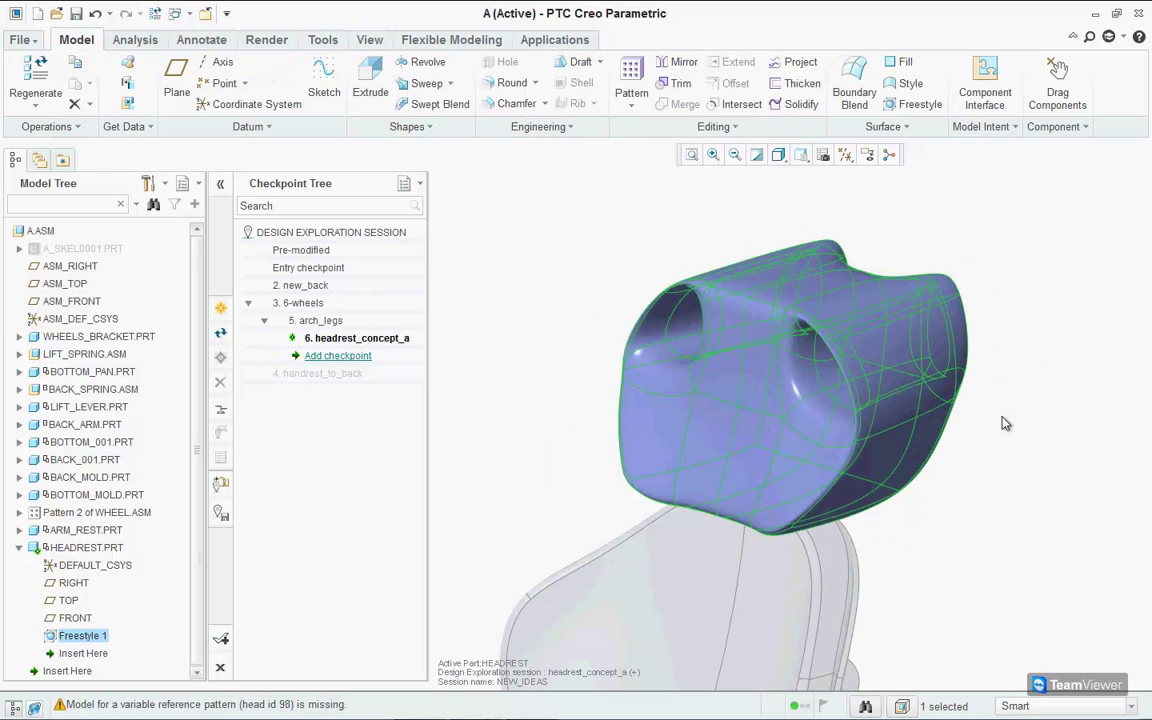
{"action": "left_click", "coordinate": [1005, 423]}
{"action": "middle_click_drag", "start_coordinate": [959, 409], "coordinate": [887, 404]}
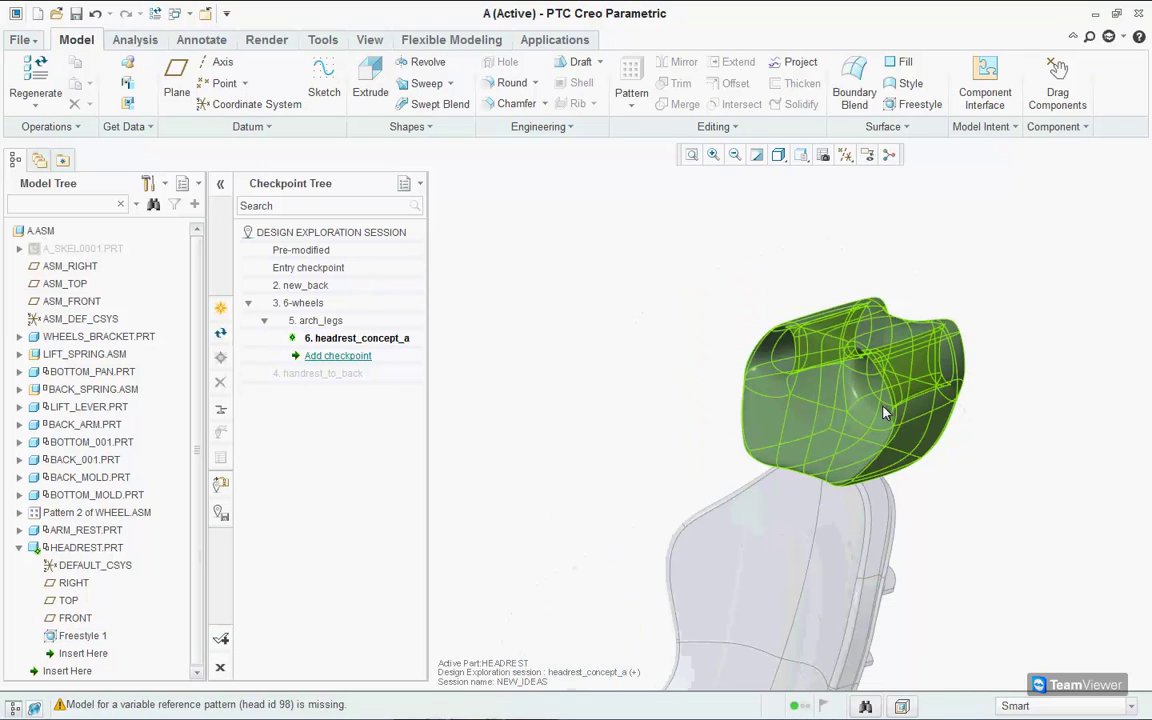
{"action": "left_click", "coordinate": [327, 356]}
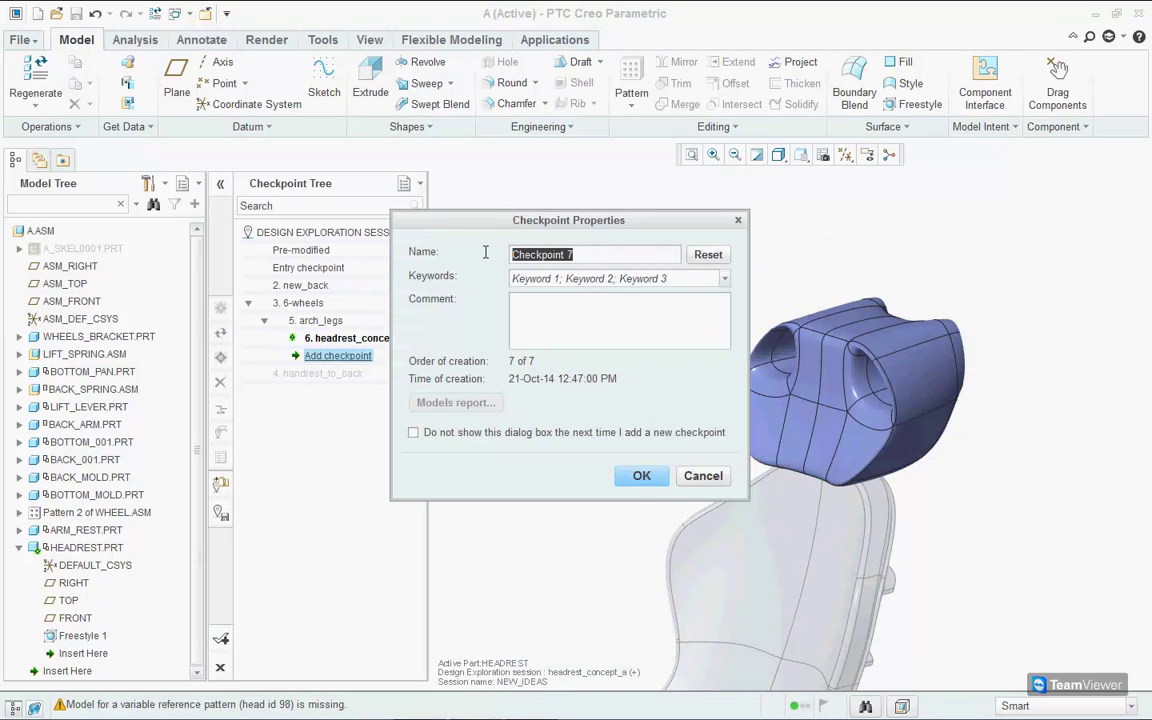
{"action": "type", "text": "headre"}
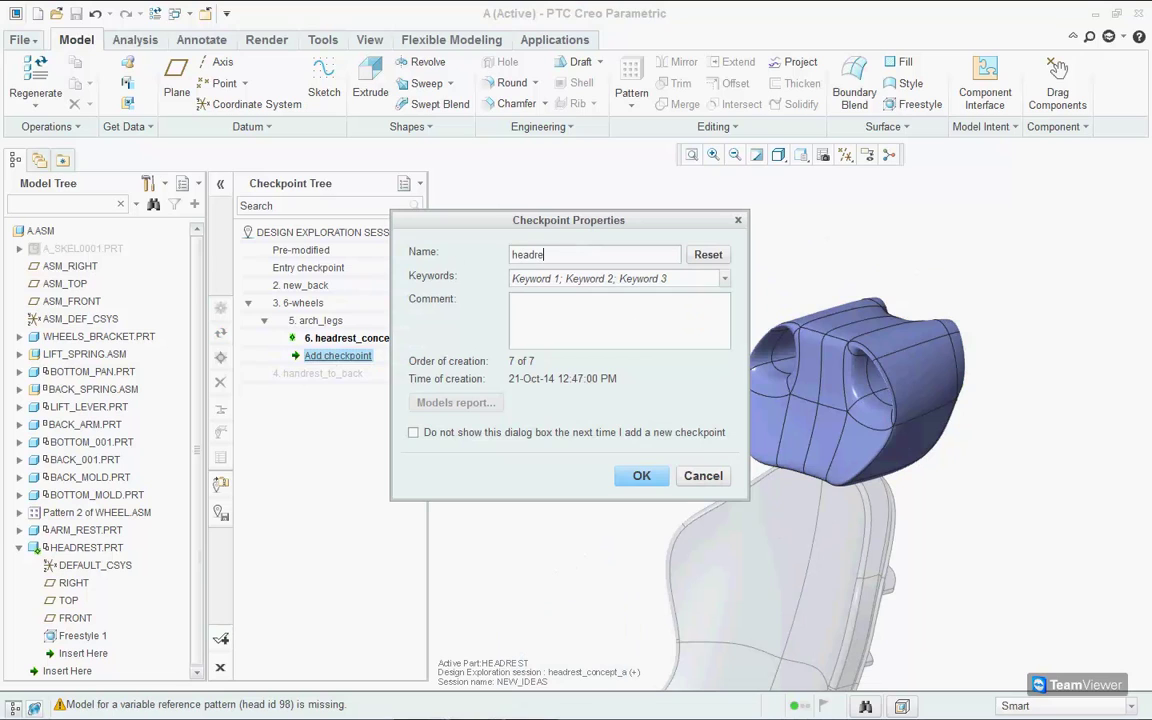
{"action": "type", "text": "st_coce"}
{"action": "key", "text": "BackSpace"}
{"action": "key", "text": "BackSpace"}
{"action": "type", "text": "ncept_b"}
{"action": "left_click", "coordinate": [635, 477]}
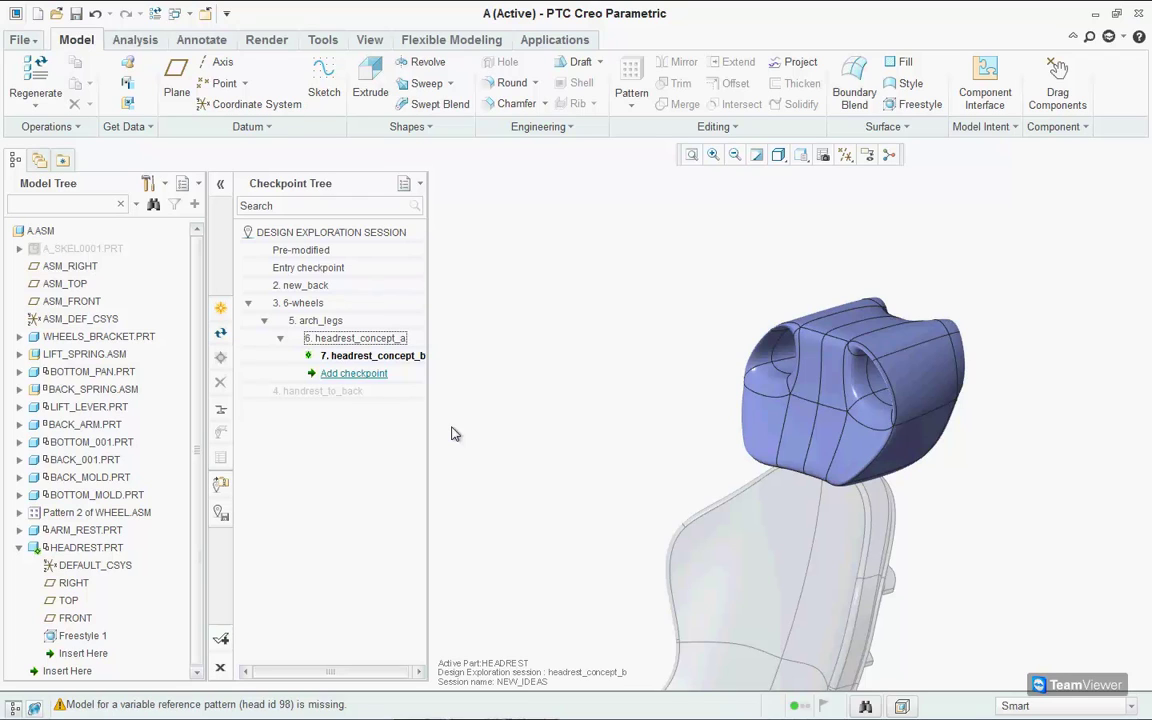
Activate the headrest_concept_a checkpoint and open its Freestyle 1 feature for editing
{"action": "right_click", "coordinate": [355, 345]}
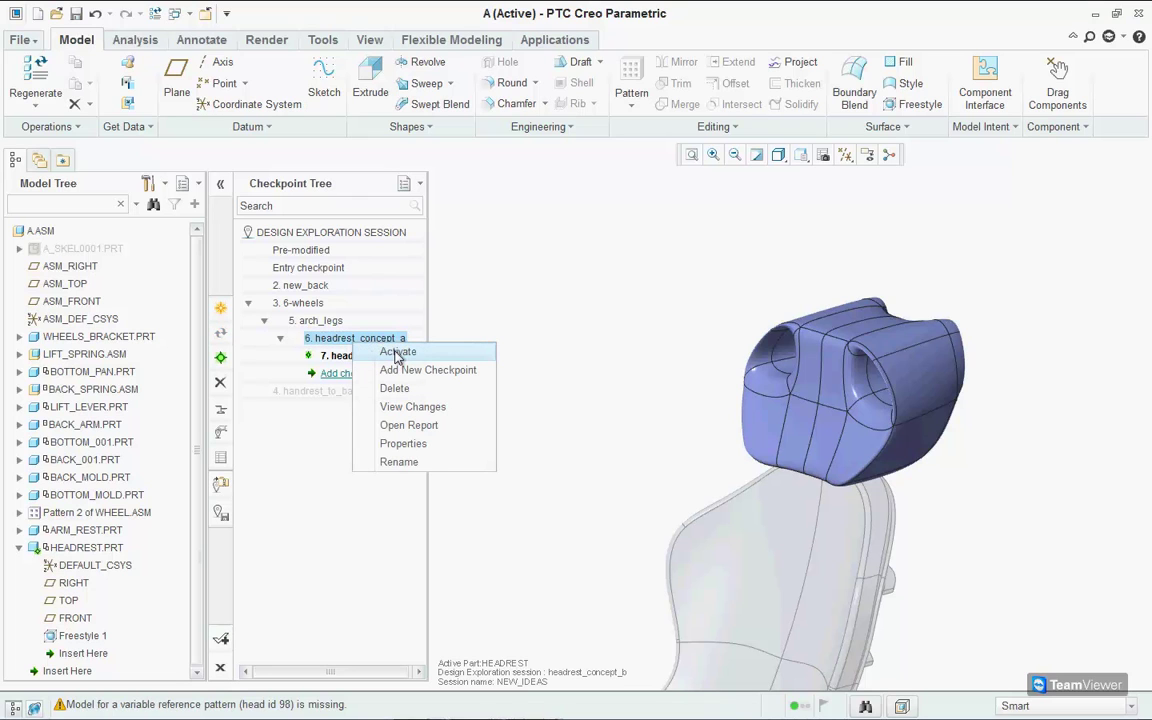
{"action": "left_click", "coordinate": [397, 353]}
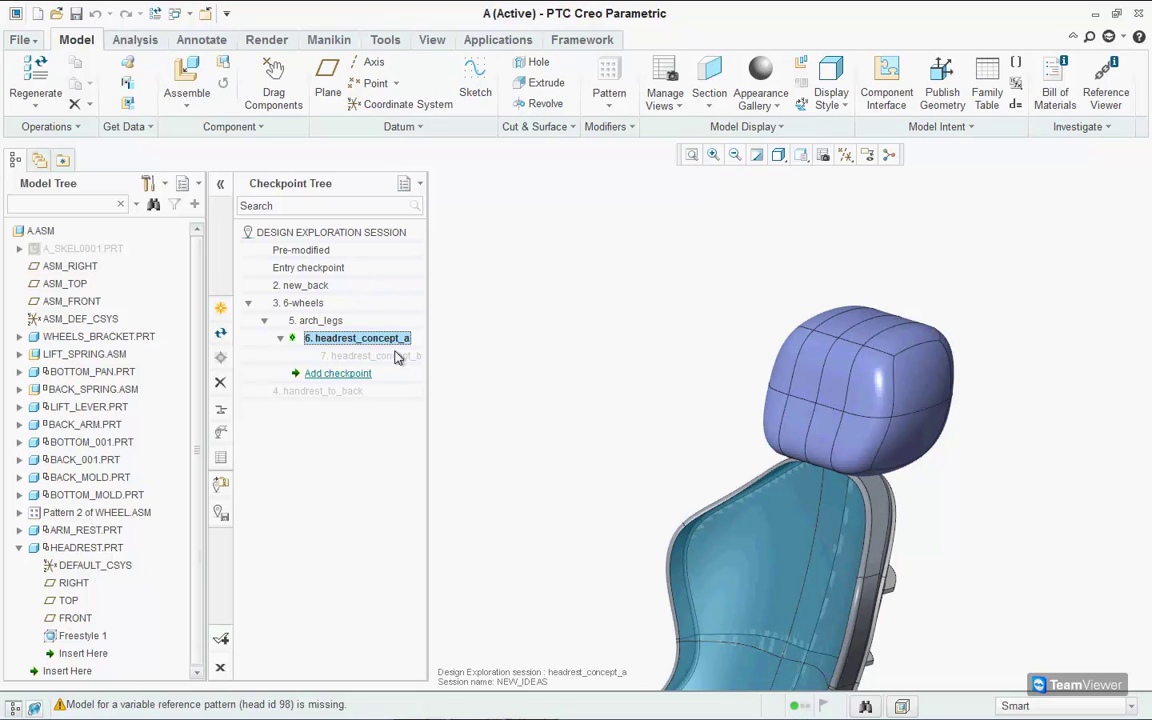
{"action": "right_click", "coordinate": [100, 636]}
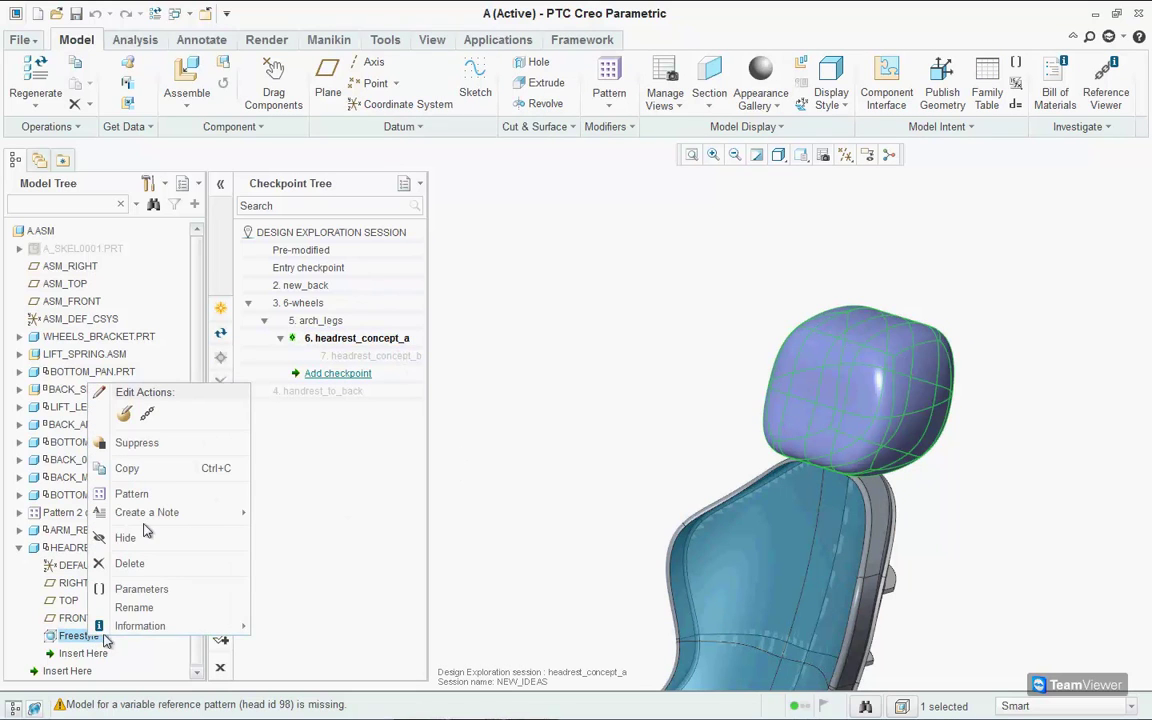
{"action": "left_click", "coordinate": [125, 416]}
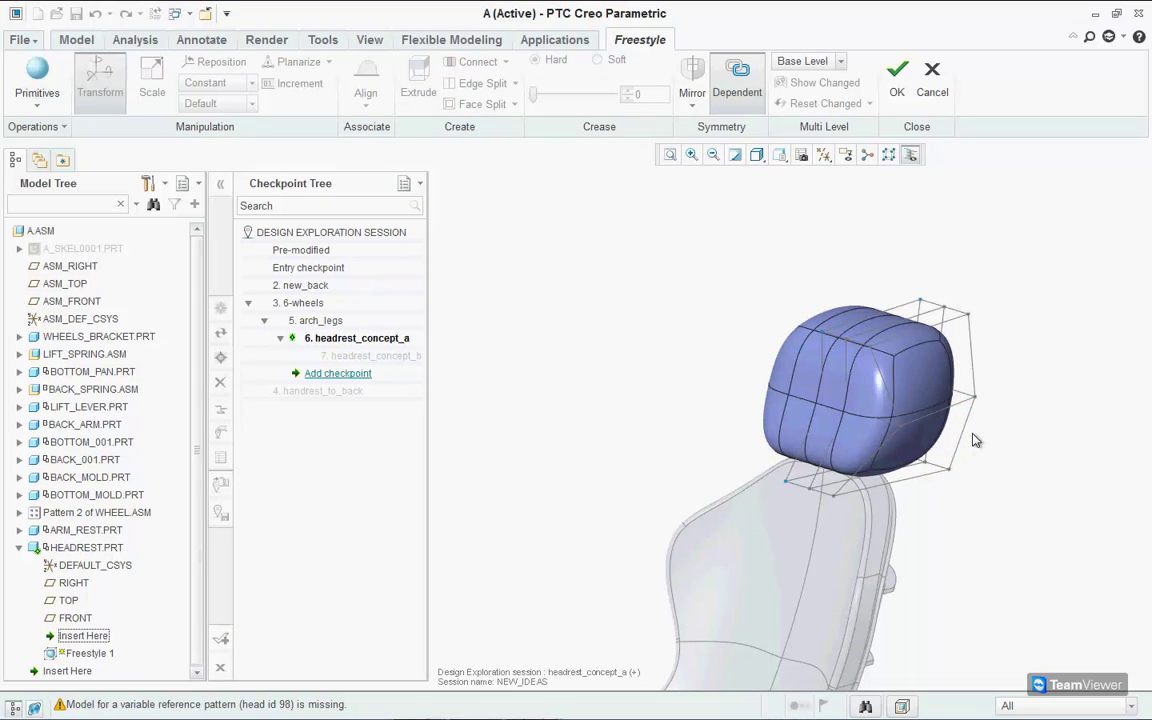
Reorient the dragger on the headrest side's mid-height edge to the reference CSYS and pull the edge outward to widen the headrest
{"action": "scroll", "coordinate": [976, 427], "scroll_direction": "up", "scroll_amount": 3}
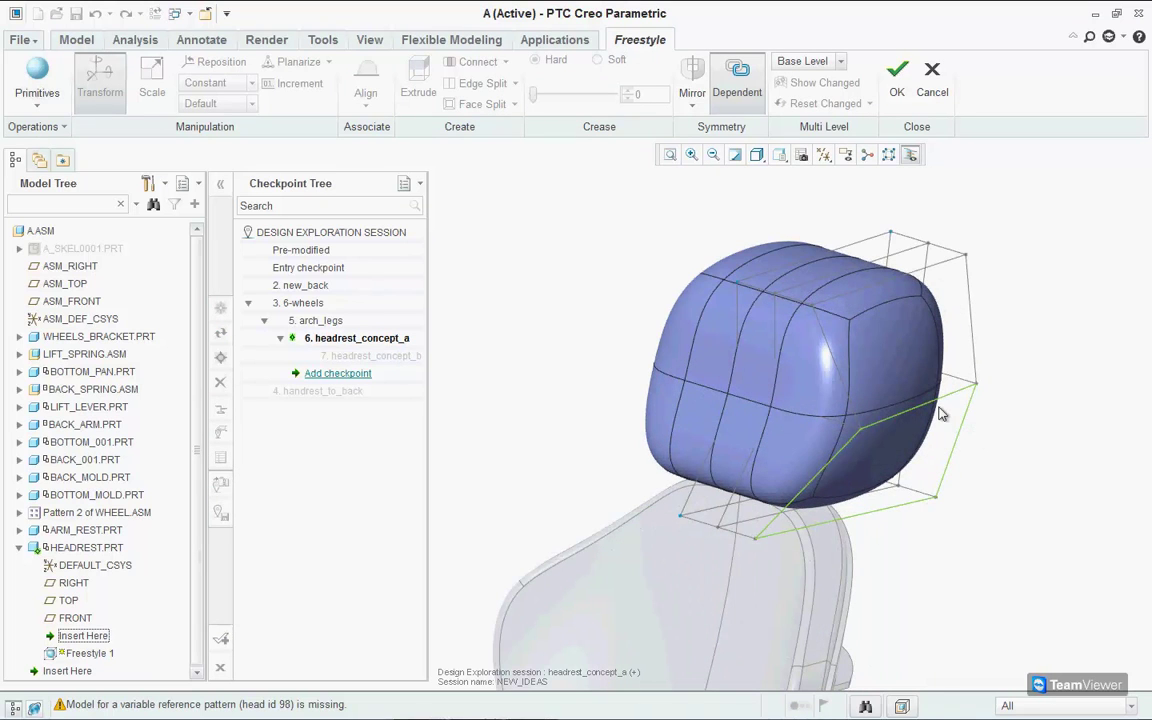
{"action": "left_click", "coordinate": [966, 428]}
{"action": "right_click", "coordinate": [917, 393]}
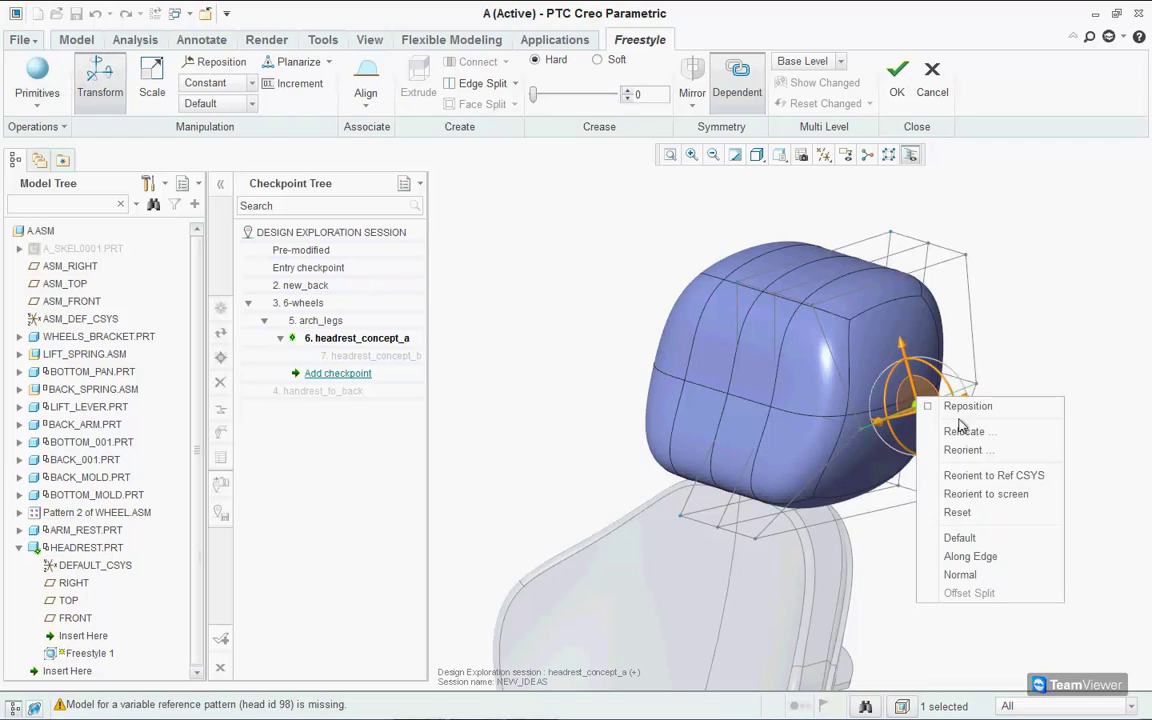
{"action": "left_click", "coordinate": [985, 476]}
{"action": "left_click_drag", "start_coordinate": [969, 435], "coordinate": [1013, 466]}
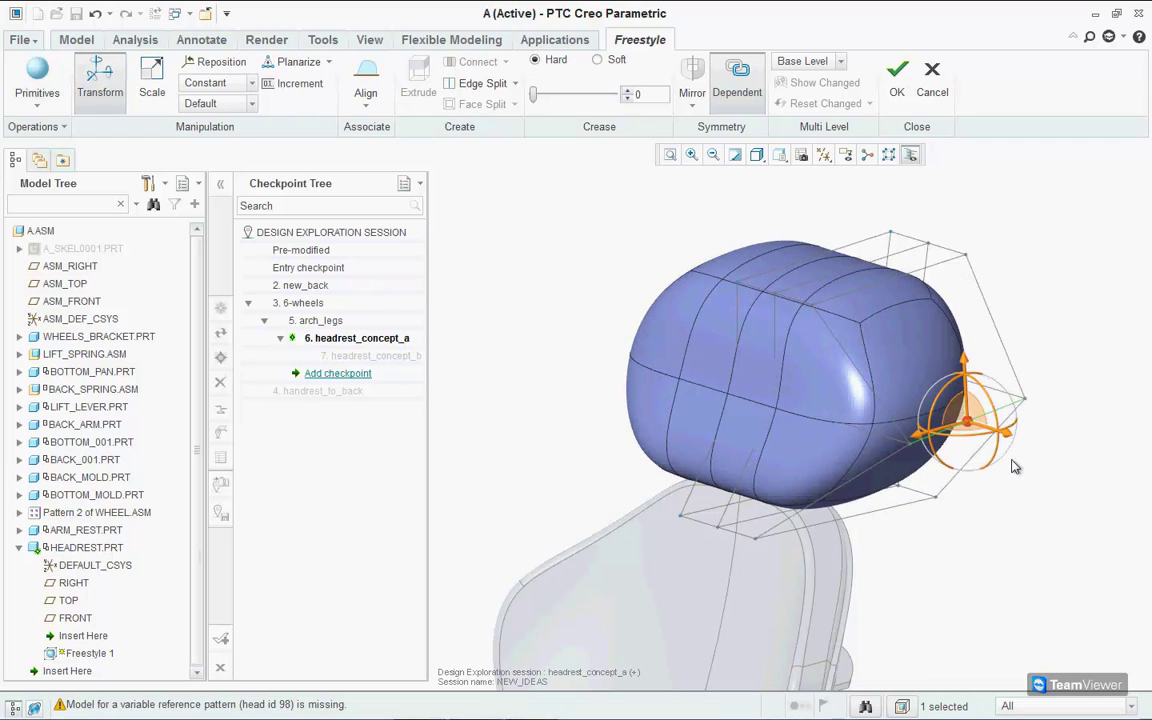
{"action": "left_click", "coordinate": [1022, 521]}
Apply a soft crease of 100 to the boundary edges of the headrest's rear face
{"action": "scroll", "coordinate": [1067, 342], "scroll_direction": "up", "scroll_amount": 4}
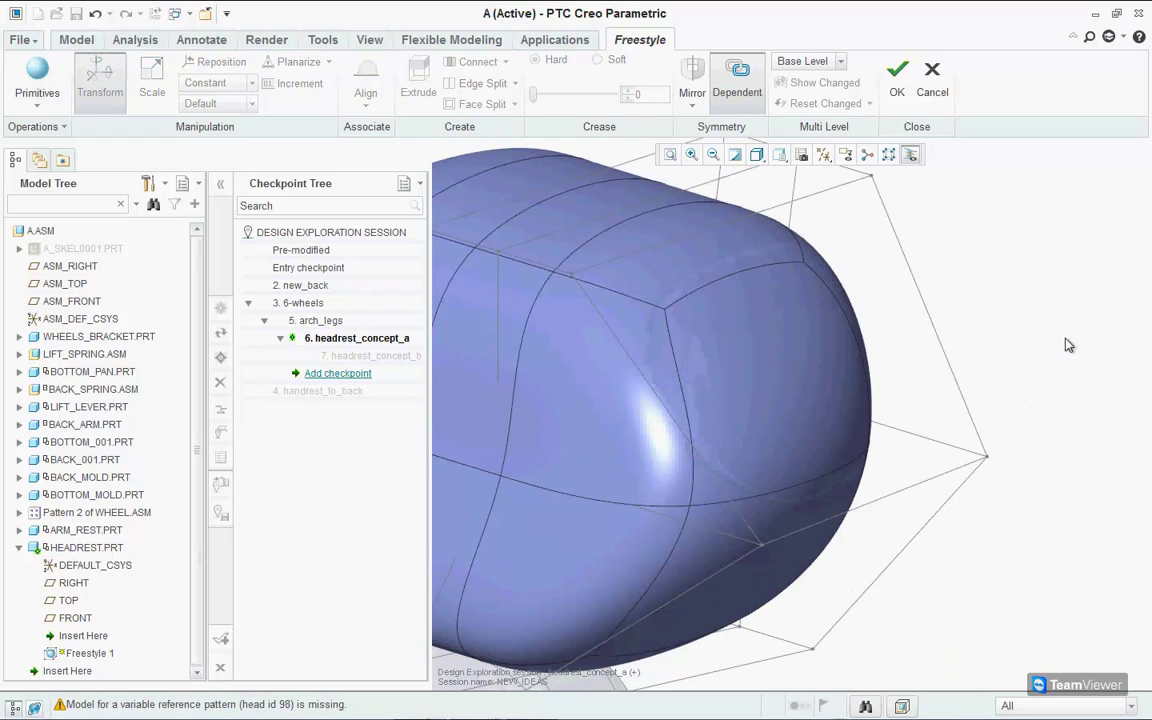
{"action": "scroll", "coordinate": [810, 202], "scroll_direction": "down", "scroll_amount": 3}
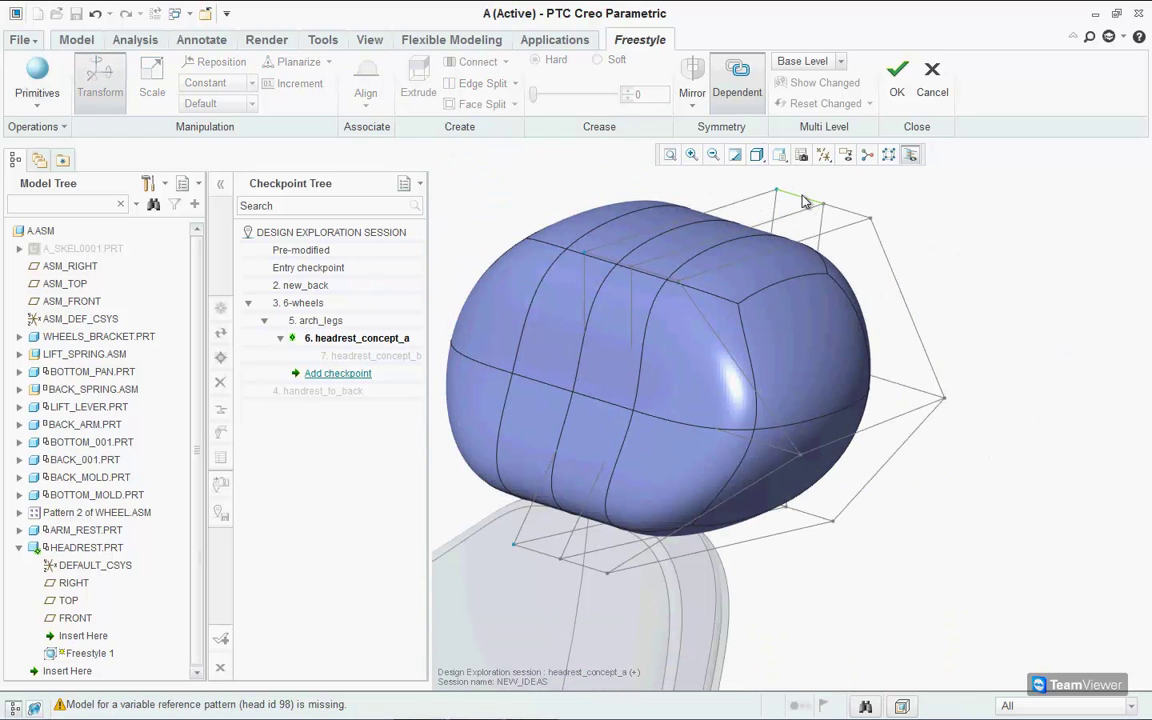
{"action": "left_click", "coordinate": [804, 200]}
{"action": "scroll", "coordinate": [868, 220], "scroll_direction": "up", "scroll_amount": 2}
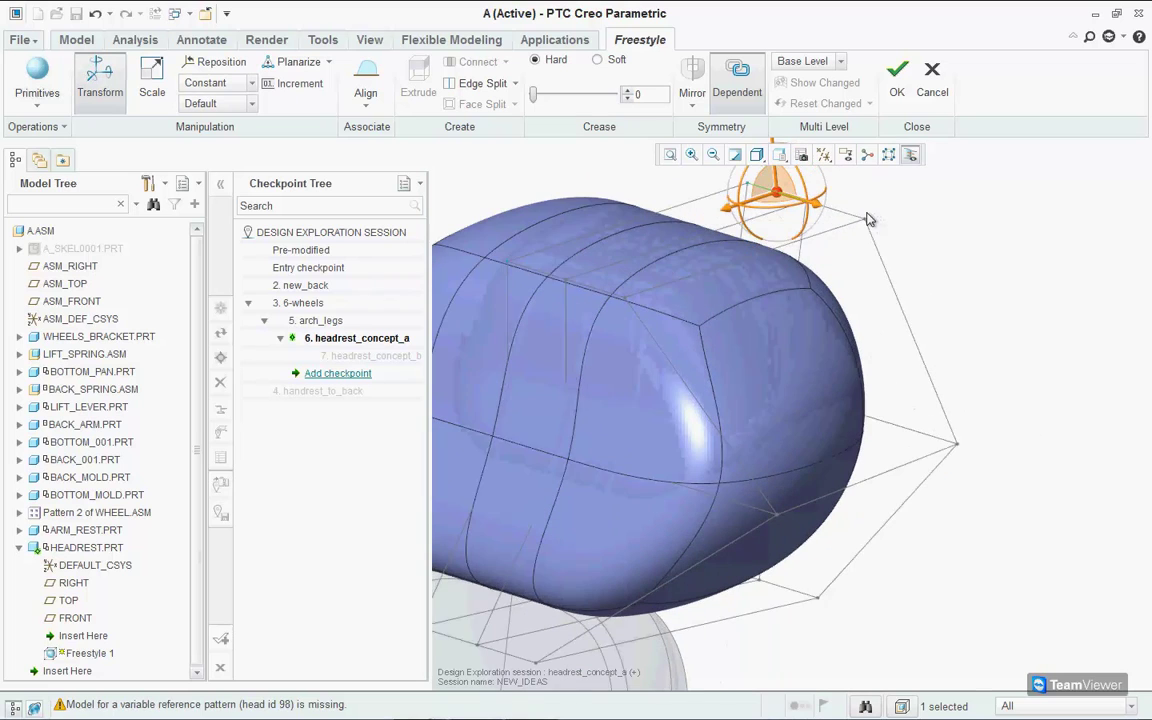
{"action": "left_click", "coordinate": [835, 209], "text": "ctrl"}
{"action": "left_click", "coordinate": [911, 330], "text": "ctrl"}
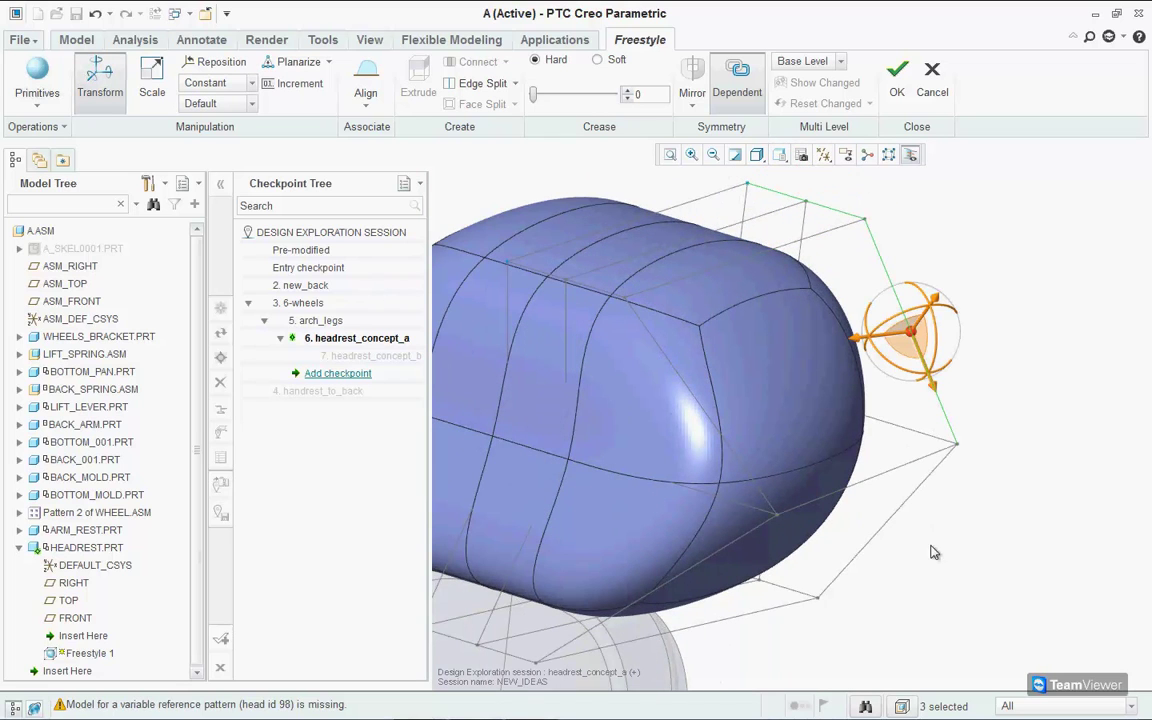
{"action": "left_click", "coordinate": [884, 540], "text": "ctrl"}
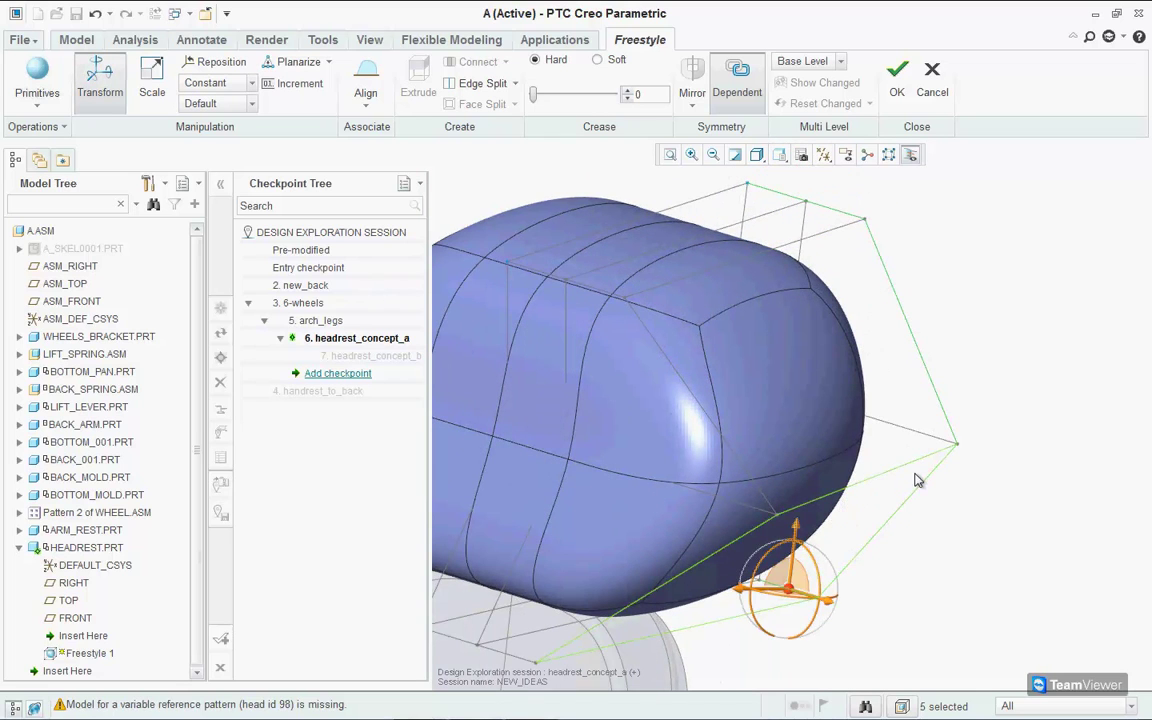
{"action": "left_click", "coordinate": [866, 480], "text": "ctrl"}
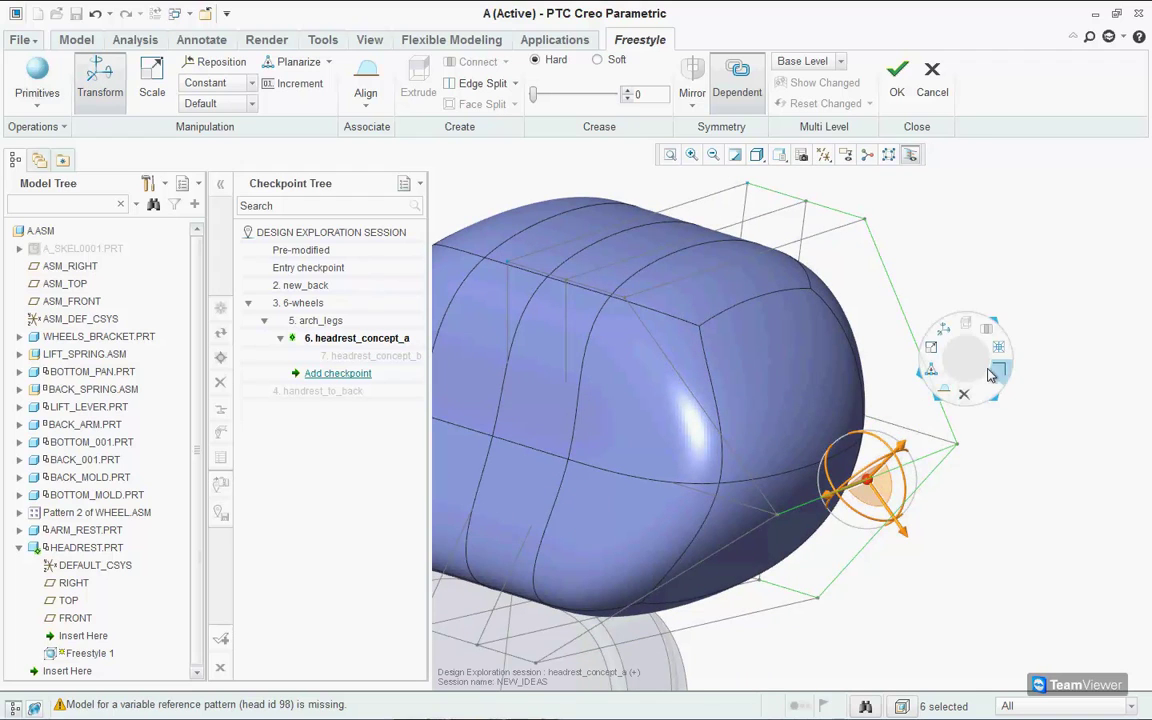
{"action": "left_click", "coordinate": [998, 369]}
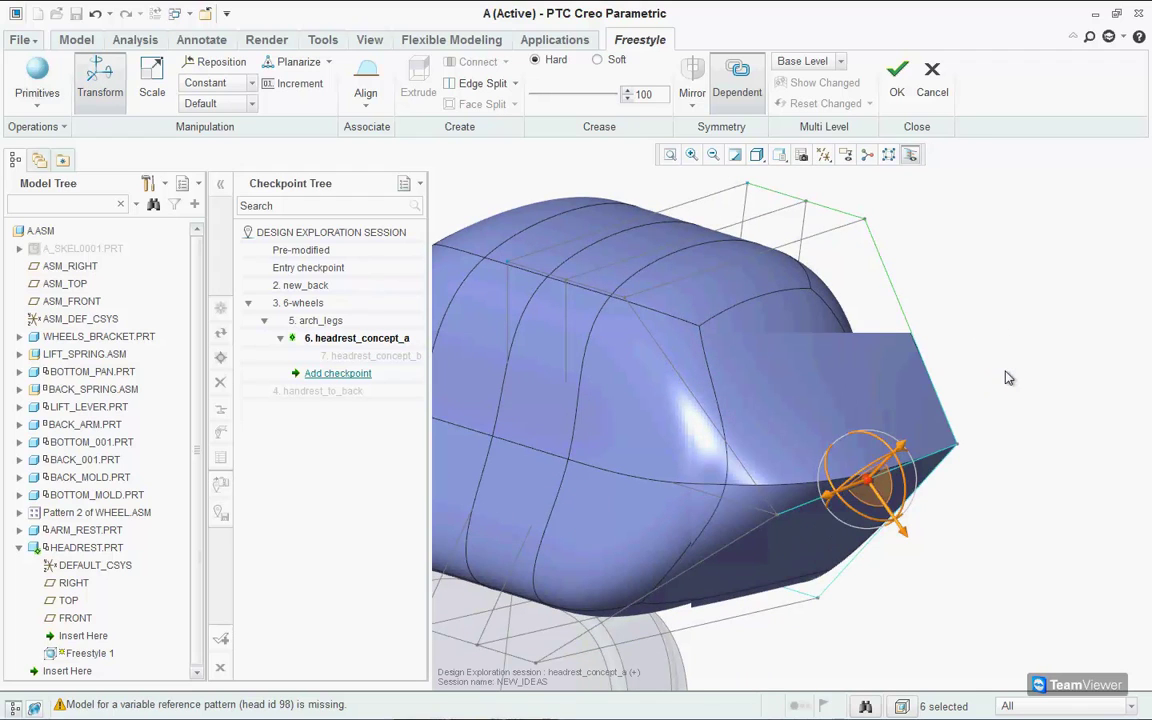
{"action": "left_click", "coordinate": [598, 60]}
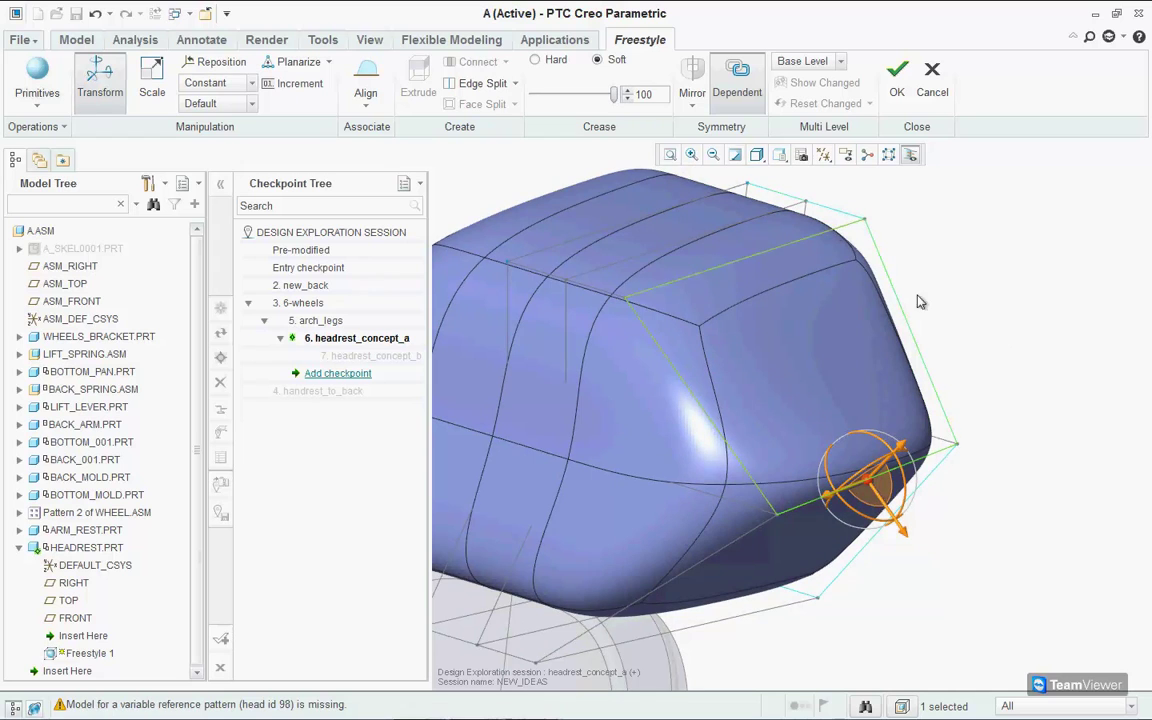
{"action": "left_click", "coordinate": [1021, 386]}
{"action": "key", "text": "ctrl+d"}
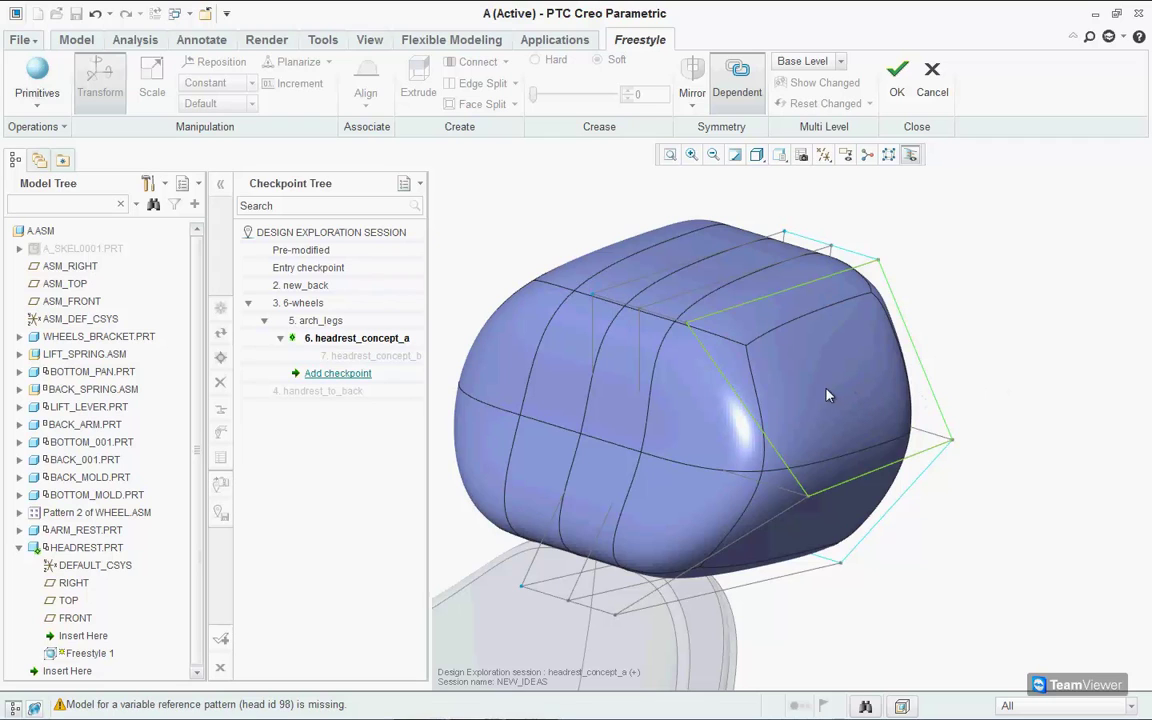
Split the upper faces to add an edge loop above mid-height and pull its side edge outward
{"action": "left_click", "coordinate": [745, 414]}
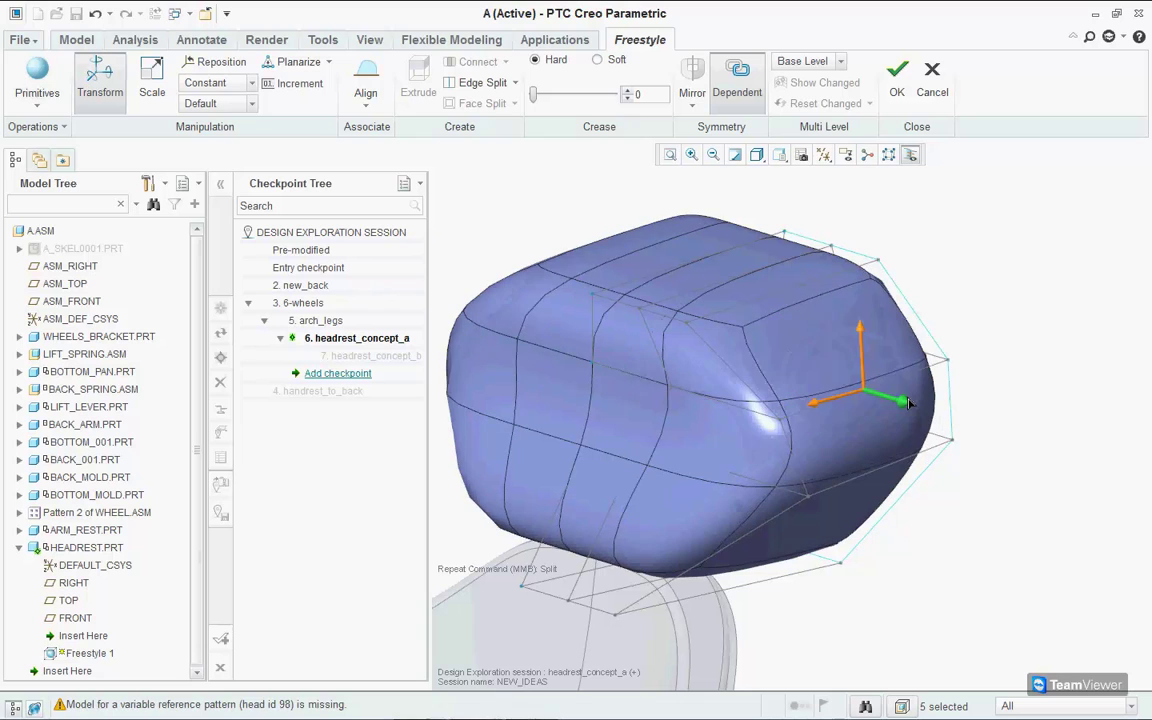
{"action": "left_click_drag", "start_coordinate": [898, 391], "coordinate": [1040, 391]}
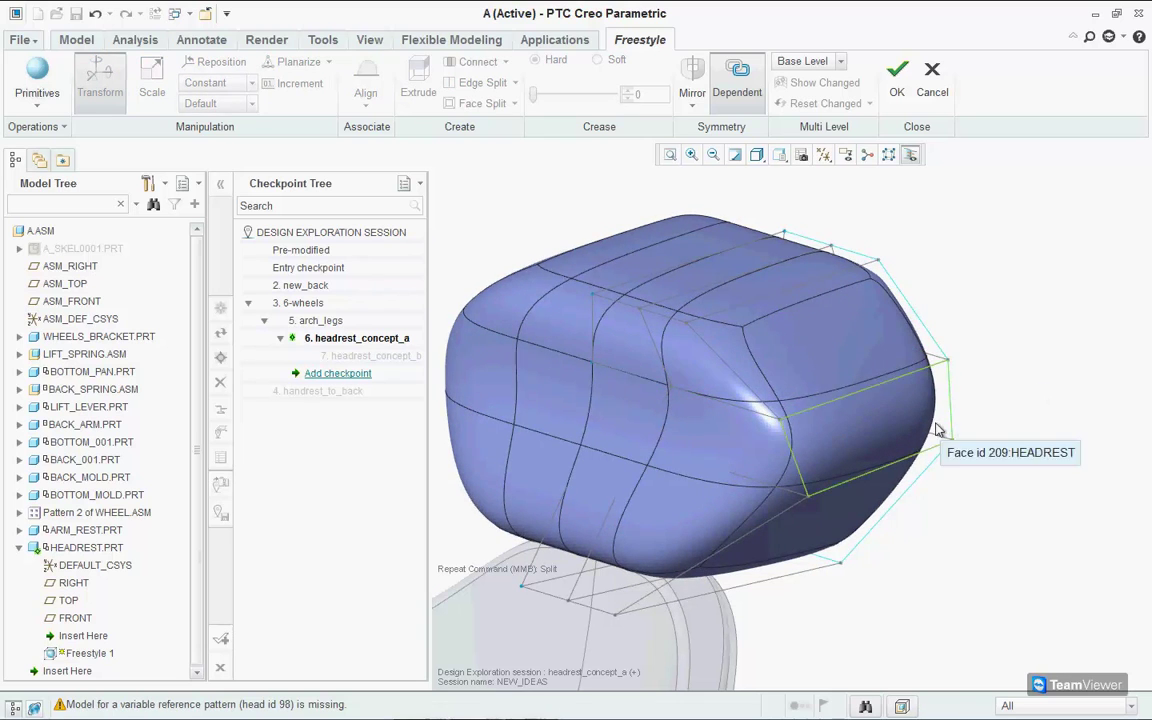
Reorient the dragger on the side's narrow mid-height face to the reference CSYS and push the face inward to narrow the headrest
{"action": "left_click", "coordinate": [900, 425]}
{"action": "right_click", "coordinate": [904, 427]}
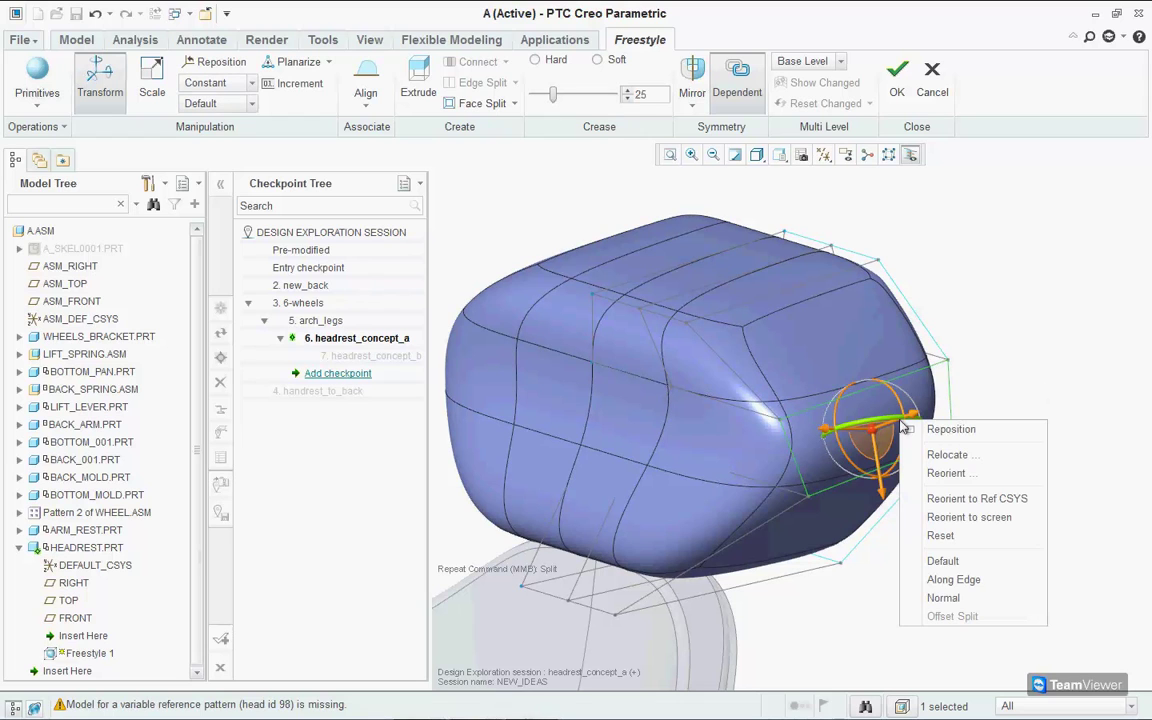
{"action": "left_click", "coordinate": [920, 453]}
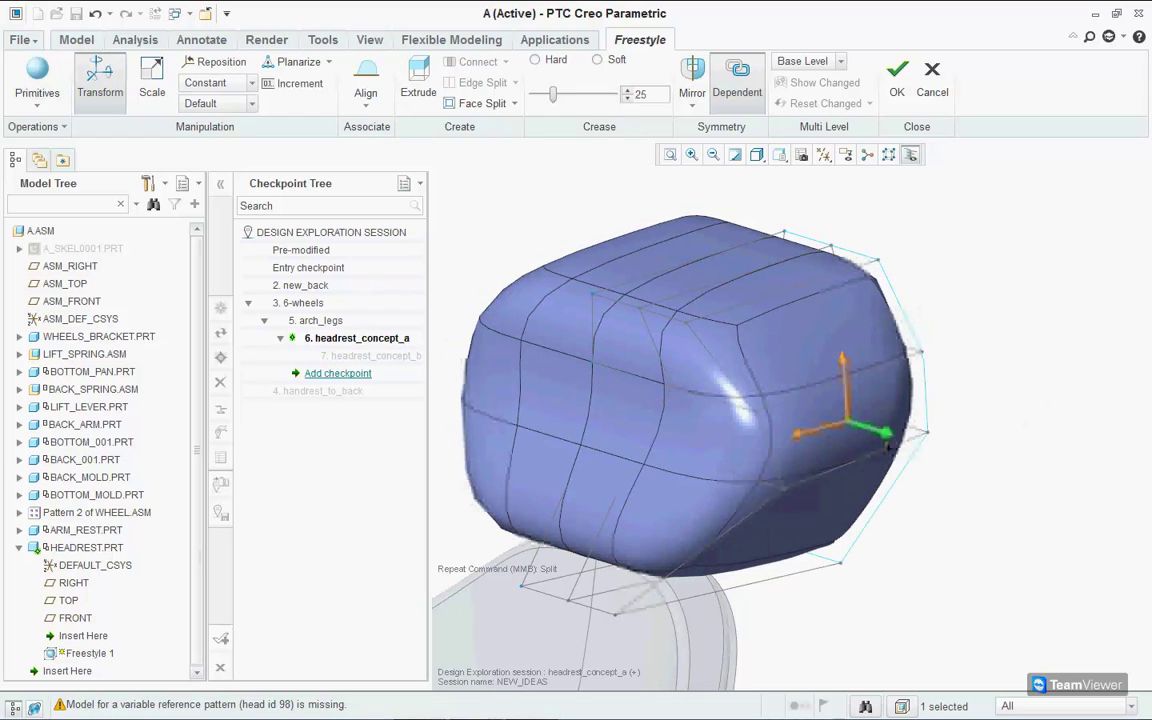
Split the rear beside the centreline and push the central rear edges forward to form a vertical groove in the headrest's back
{"action": "middle_click_drag", "start_coordinate": [886, 440], "coordinate": [811, 358]}
{"action": "left_click", "coordinate": [852, 350]}
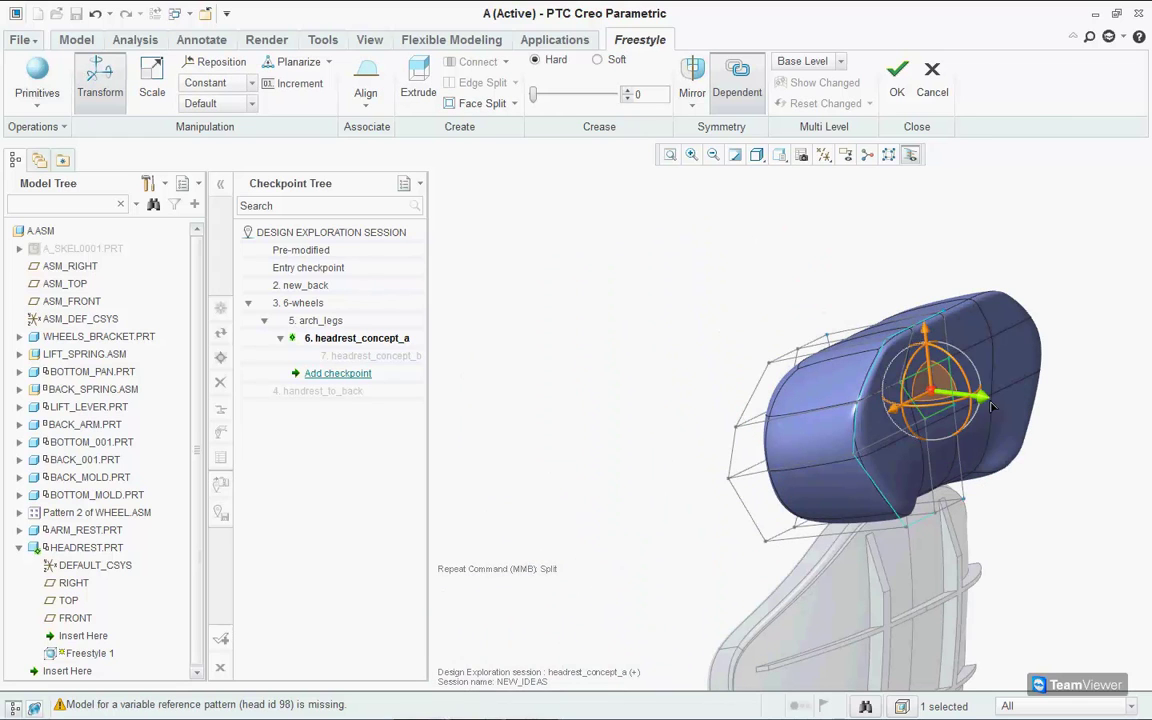
{"action": "left_click_drag", "start_coordinate": [992, 406], "coordinate": [999, 407]}
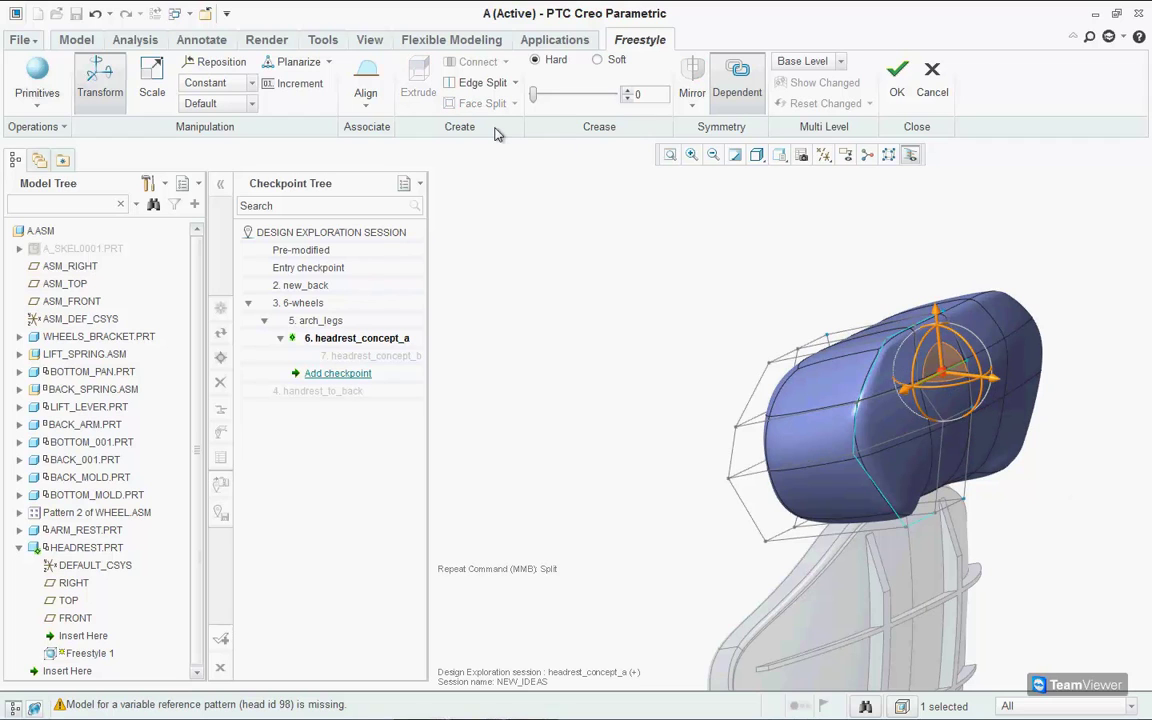
{"action": "left_click", "coordinate": [648, 249]}
{"action": "middle_click_drag", "start_coordinate": [648, 249], "coordinate": [945, 313]}
{"action": "left_click", "coordinate": [946, 315]}
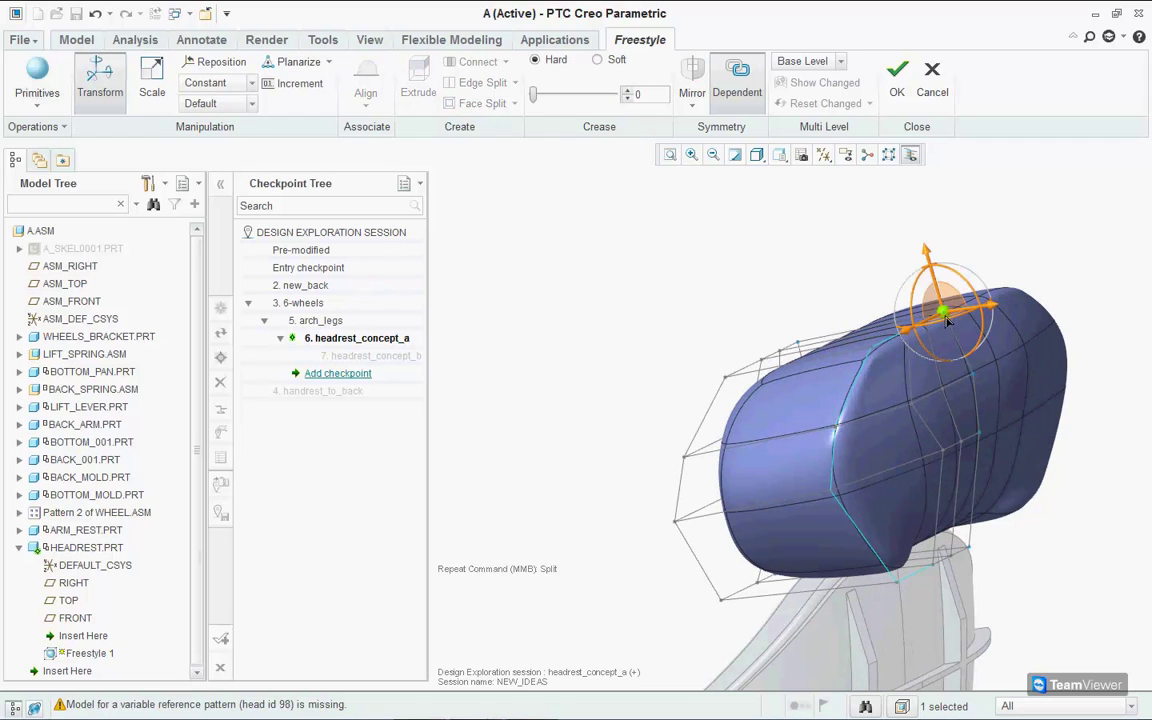
{"action": "left_click", "coordinate": [985, 540], "text": "ctrl"}
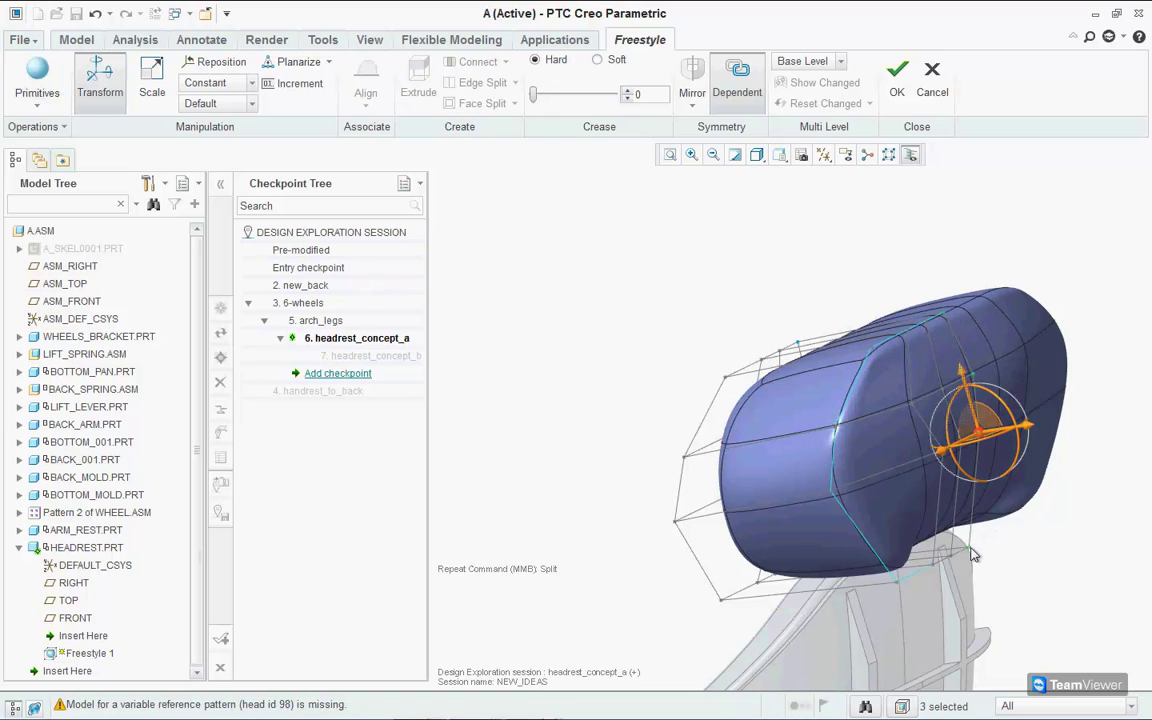
{"action": "left_click_drag", "start_coordinate": [1013, 545], "coordinate": [840, 381]}
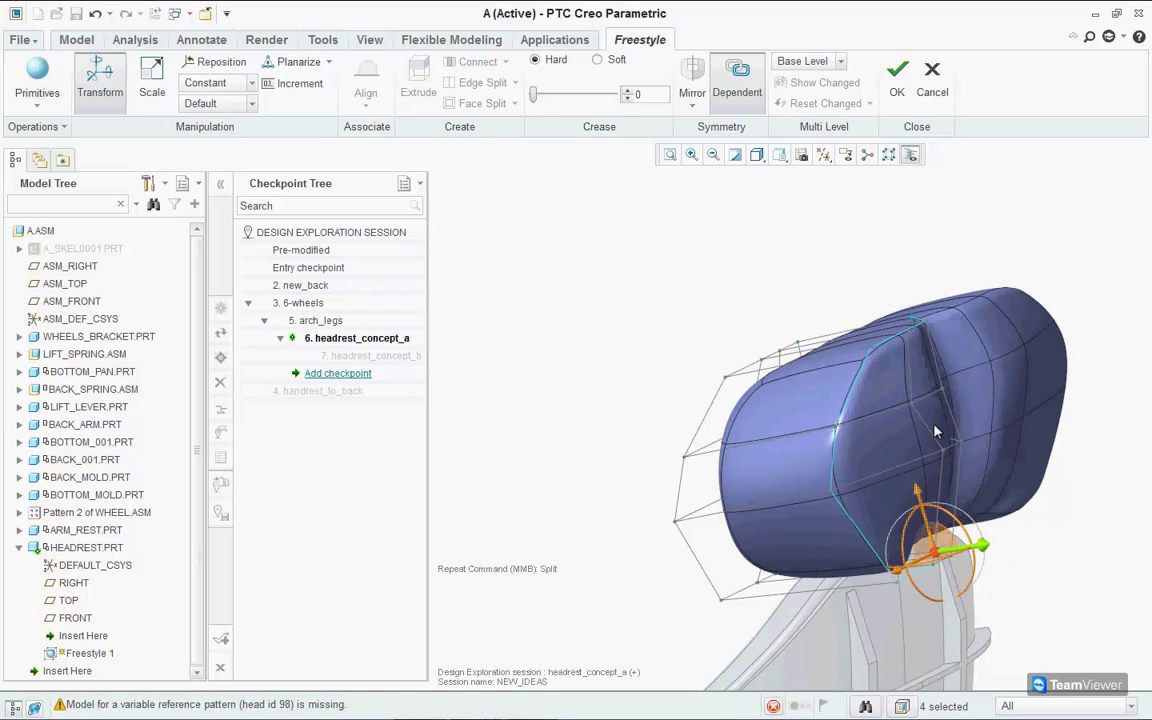
Accept the freestyle changes and save the grooved headrest as a new checkpoint named headrest_concept_c
{"action": "left_click", "coordinate": [896, 98]}
{"action": "scroll", "coordinate": [736, 288], "scroll_direction": "down", "scroll_amount": 5}
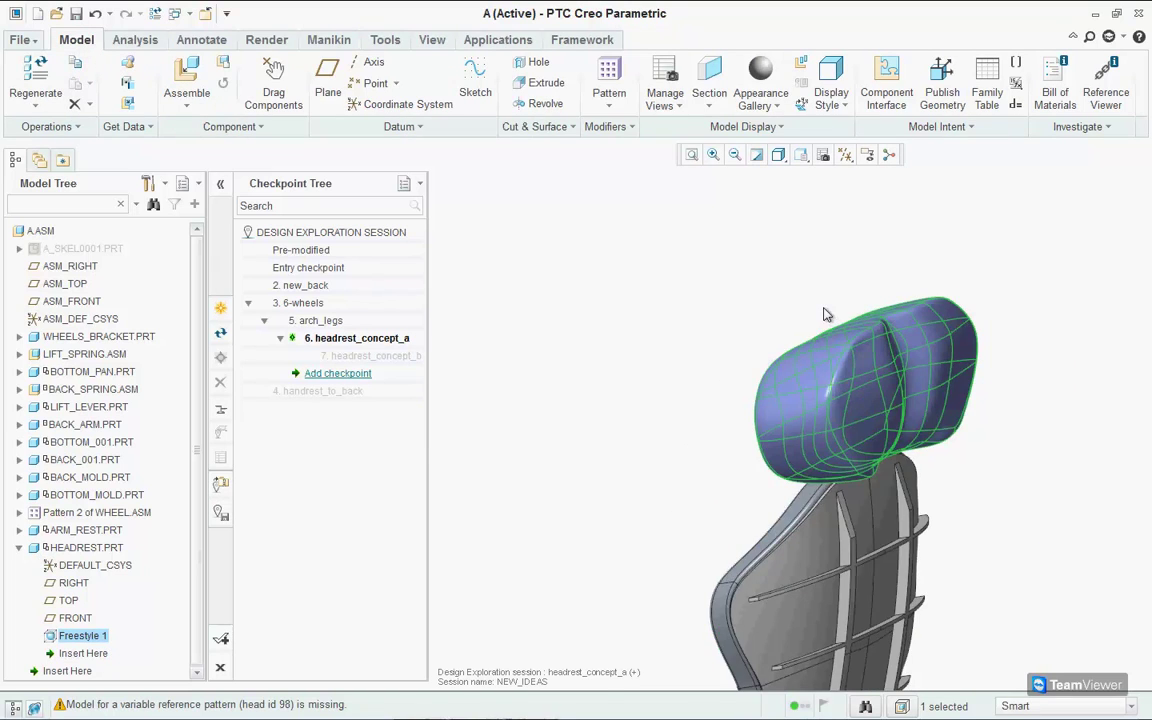
{"action": "middle_click_drag", "start_coordinate": [736, 288], "coordinate": [851, 339]}
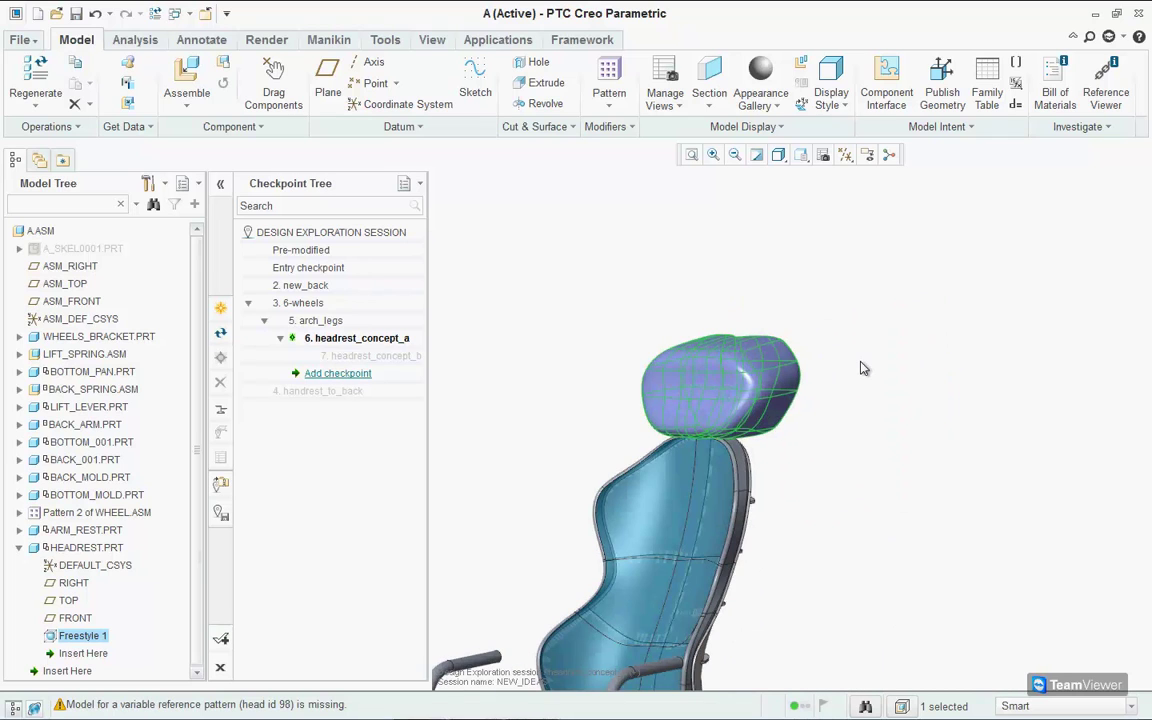
{"action": "left_click", "coordinate": [337, 373]}
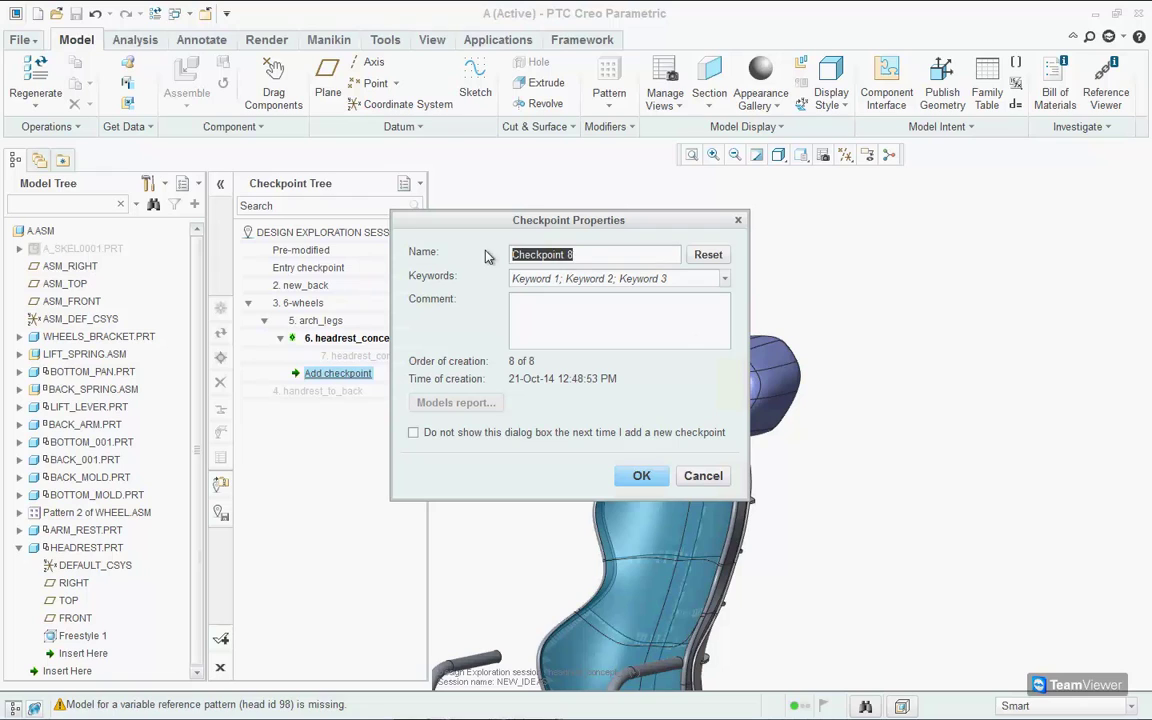
{"action": "type", "text": "headrest_concept_c"}
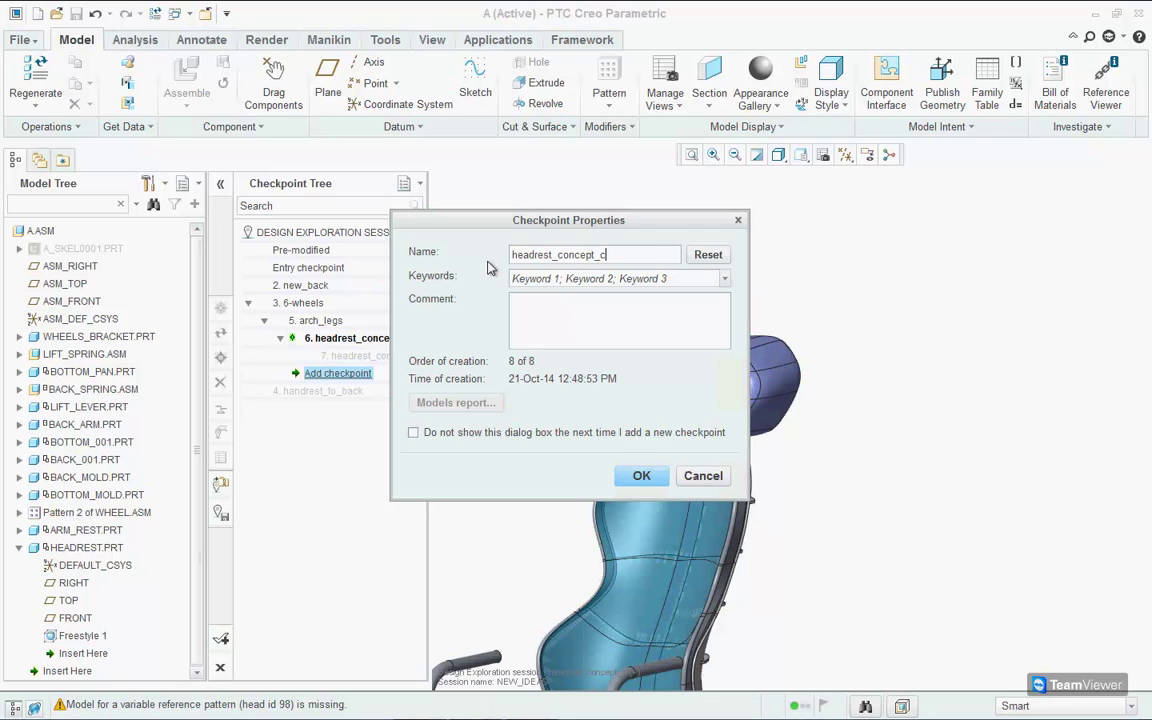
{"action": "left_click", "coordinate": [632, 479]}
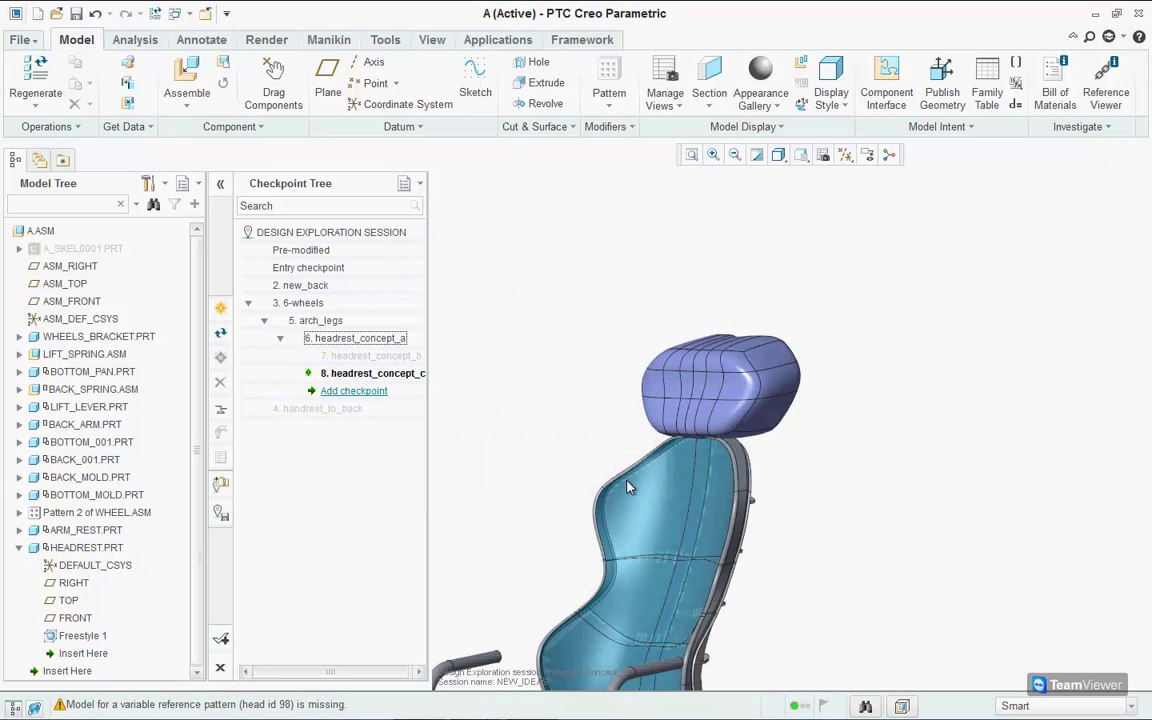
Review the chair variants by restoring the 6-wheels checkpoint and the handrest_to_back checkpoint in the exploration session
{"action": "middle_click_drag", "start_coordinate": [628, 487], "coordinate": [855, 268]}
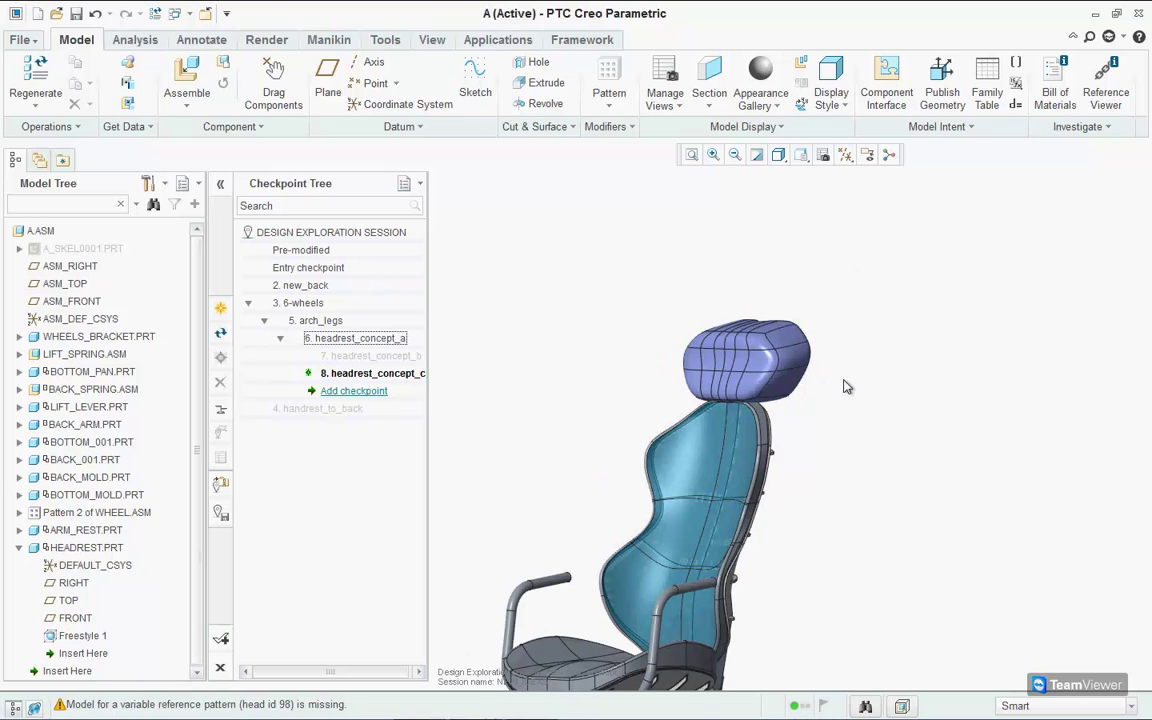
{"action": "scroll", "coordinate": [858, 404], "scroll_direction": "up", "scroll_amount": 2}
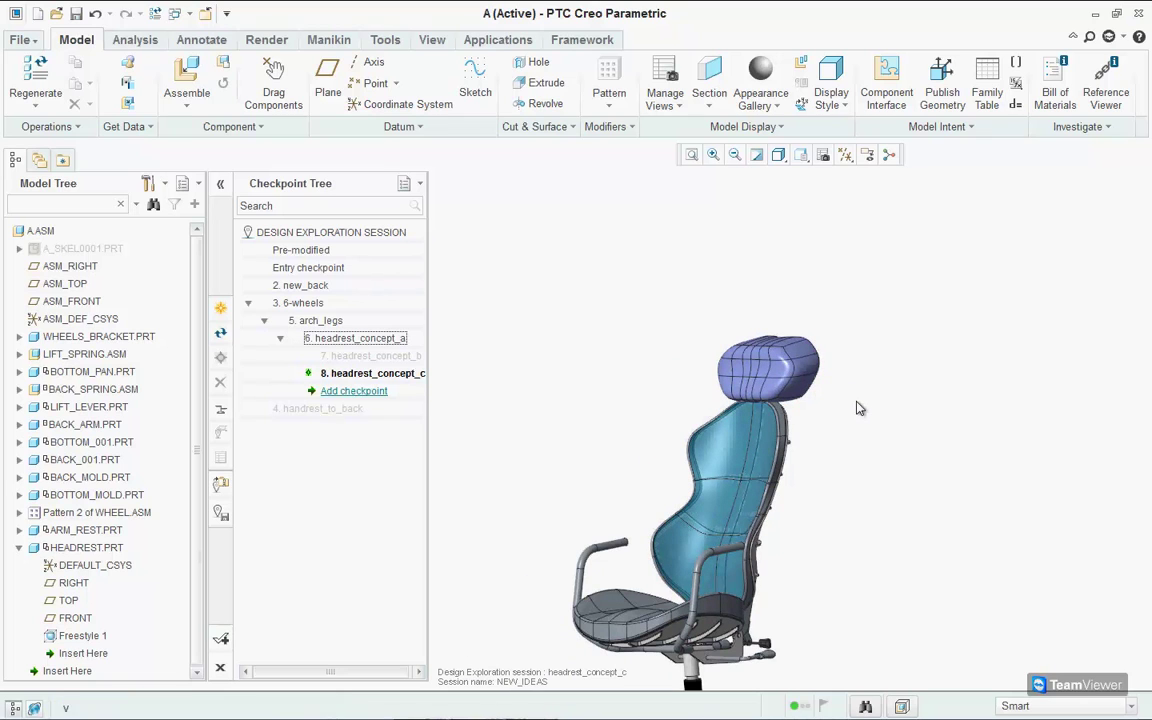
{"action": "middle_click_drag", "start_coordinate": [859, 406], "coordinate": [855, 438]}
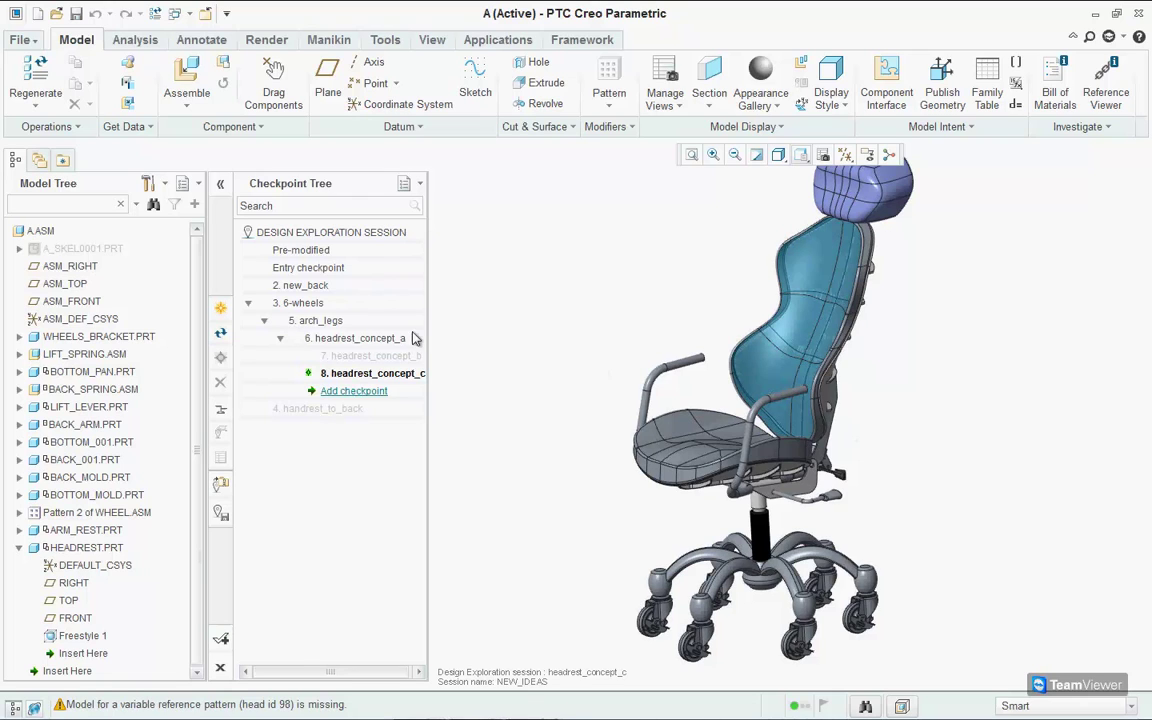
{"action": "double_click", "coordinate": [355, 340]}
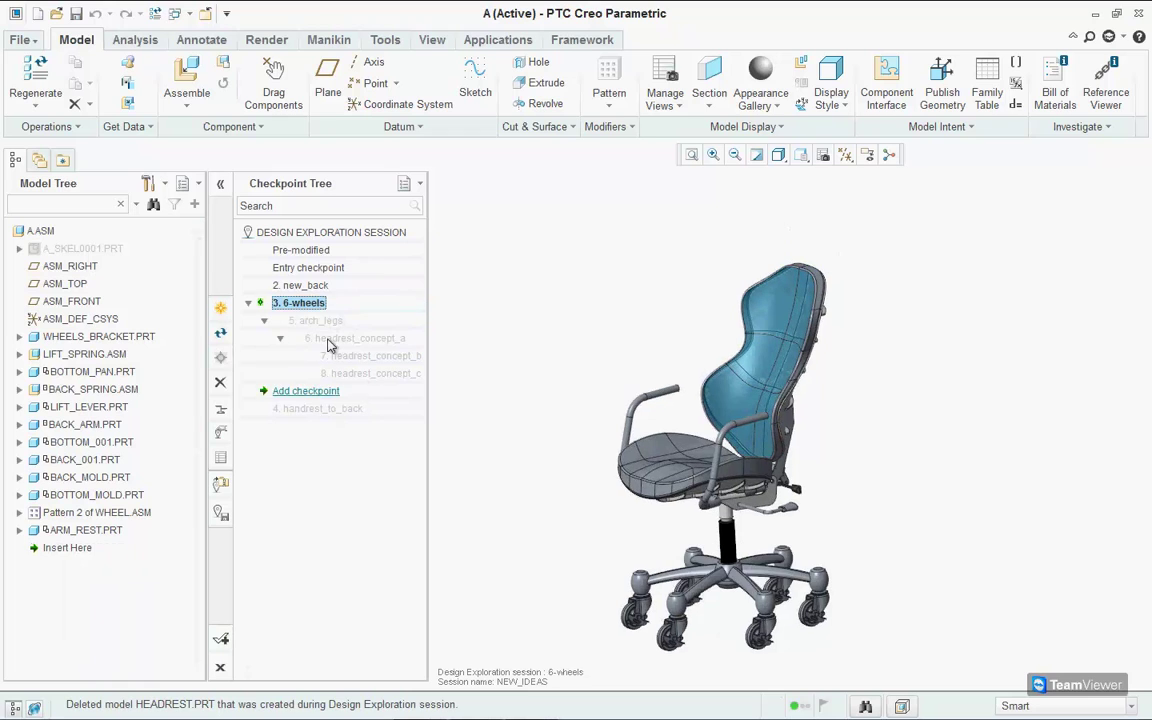
{"action": "right_click", "coordinate": [334, 410]}
{"action": "left_click", "coordinate": [352, 419]}
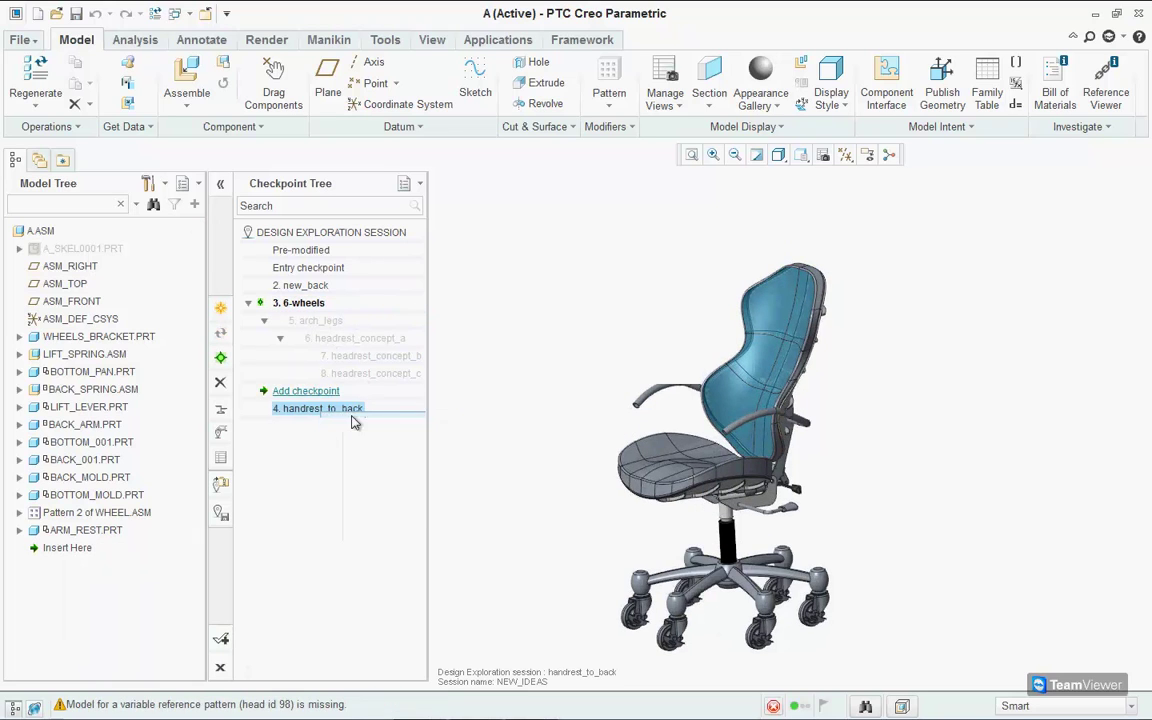
Restore the headrest_concept_a checkpoint and accept the design exploration session, saving it to L:\20141020_DEX_2\Seat\
{"action": "right_click", "coordinate": [347, 339]}
{"action": "left_click", "coordinate": [375, 350]}
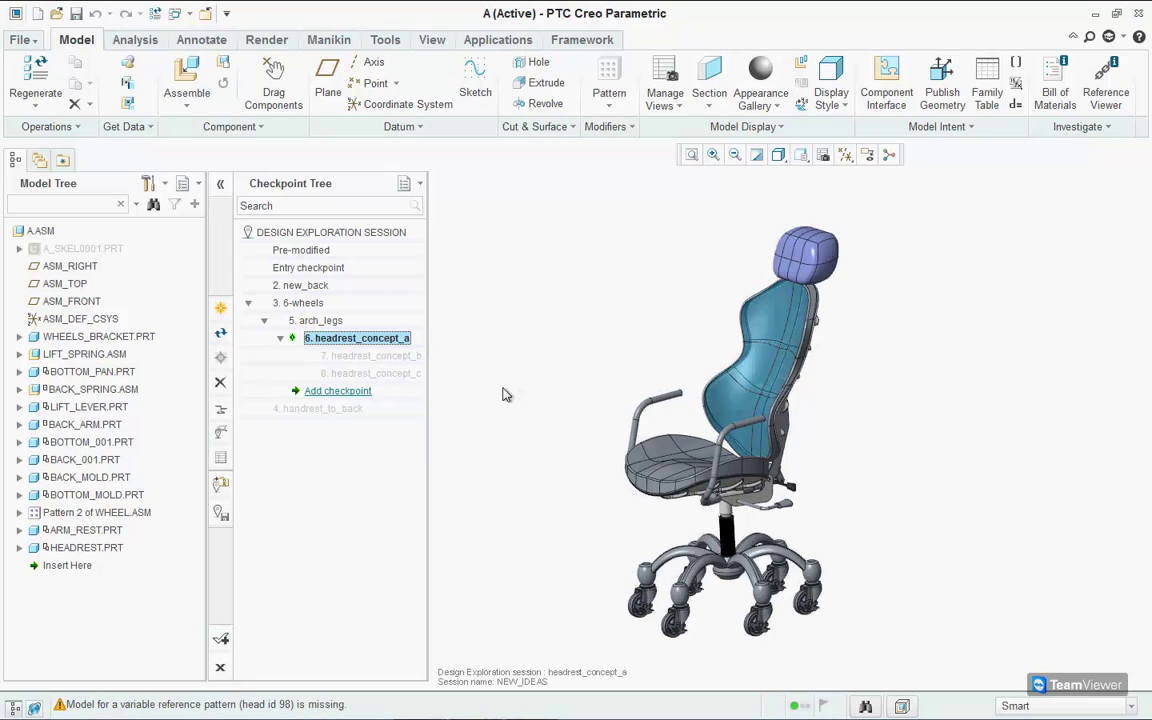
{"action": "left_click", "coordinate": [220, 638]}
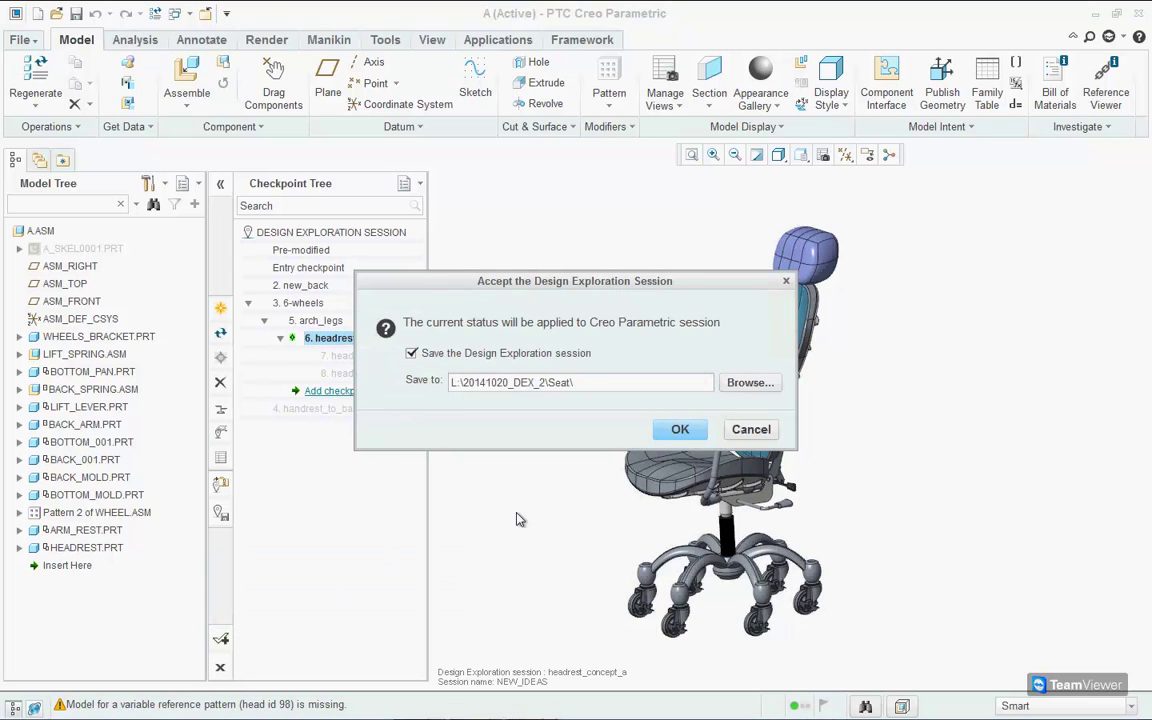
{"action": "left_click", "coordinate": [680, 430]}
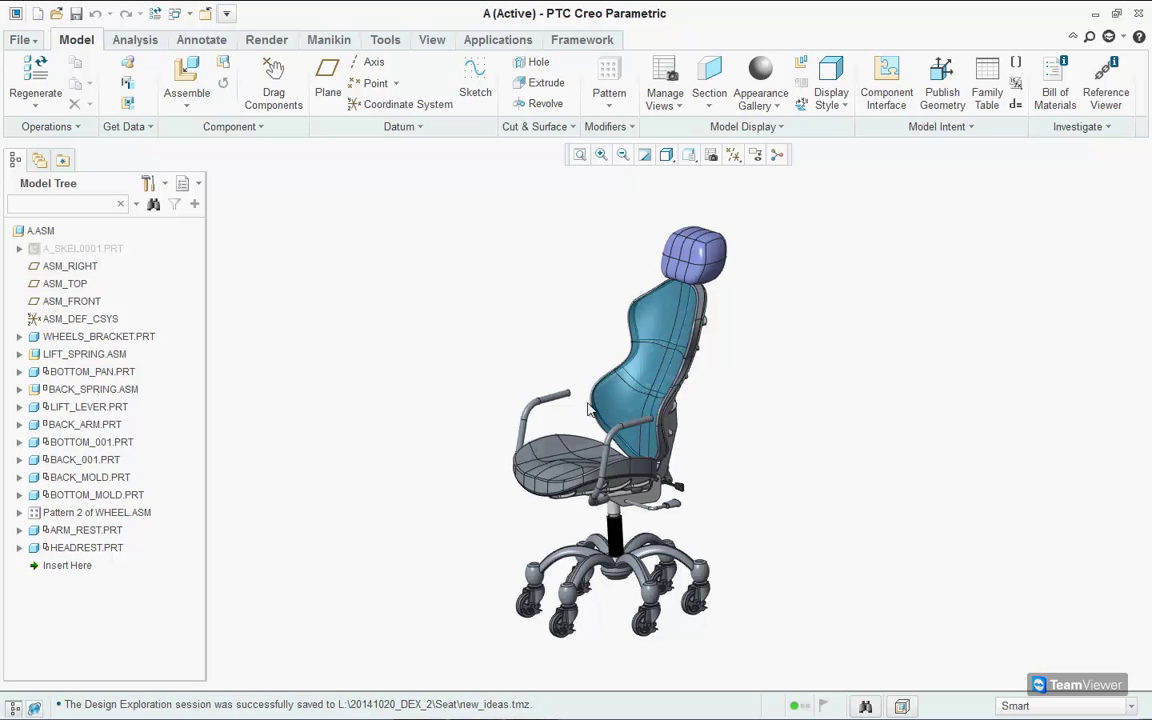
Switch to the PowerPoint slide show
{"action": "key", "text": "alt+Tab"}
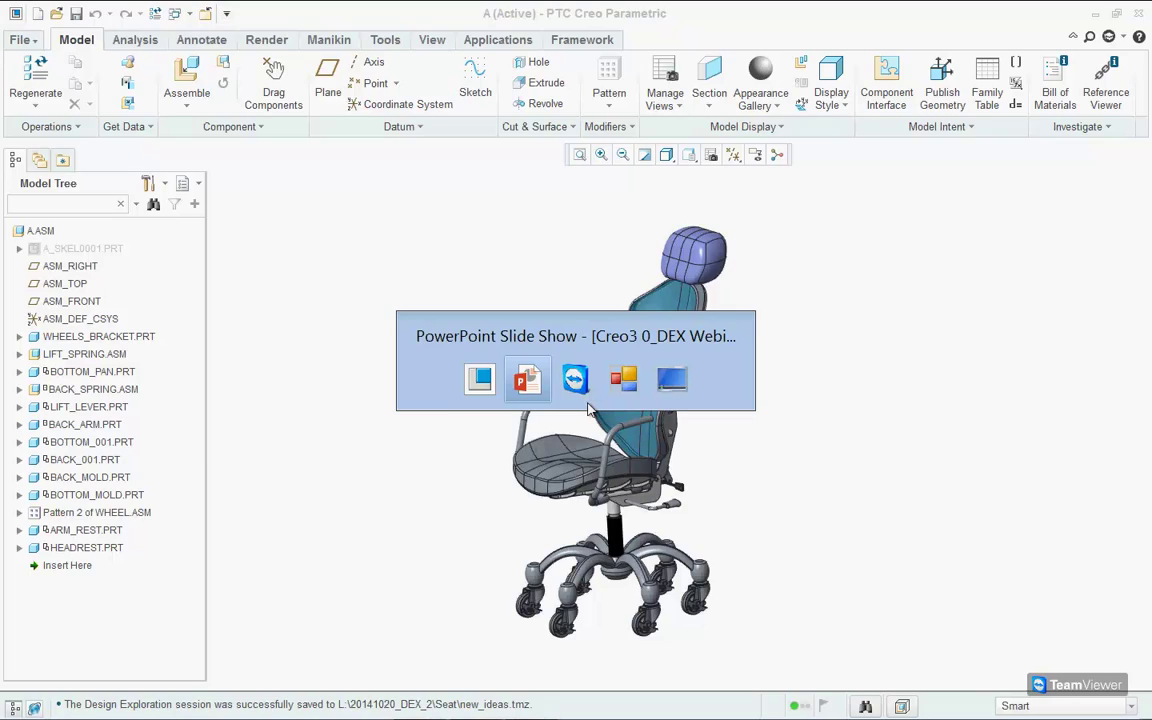